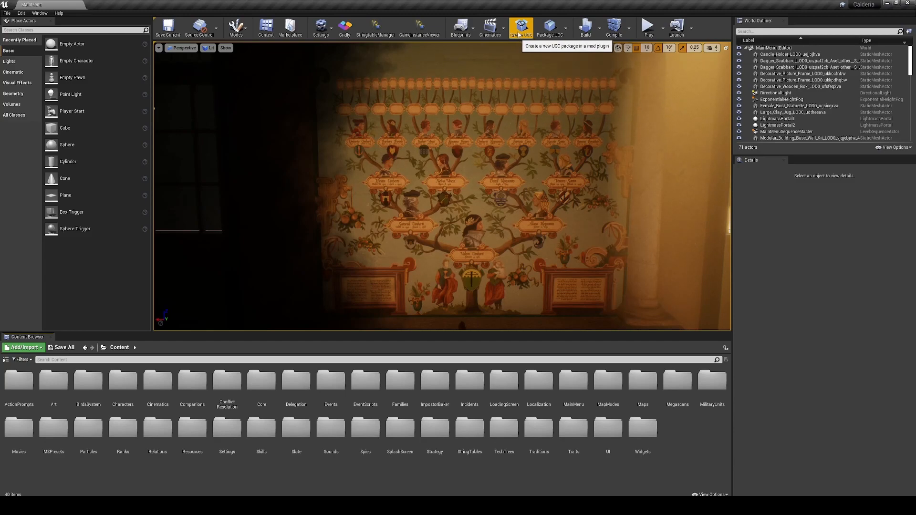
Create a new UGC mod package named MyTutorialModPack.
{"action": "left_click", "coordinate": [519, 28]}
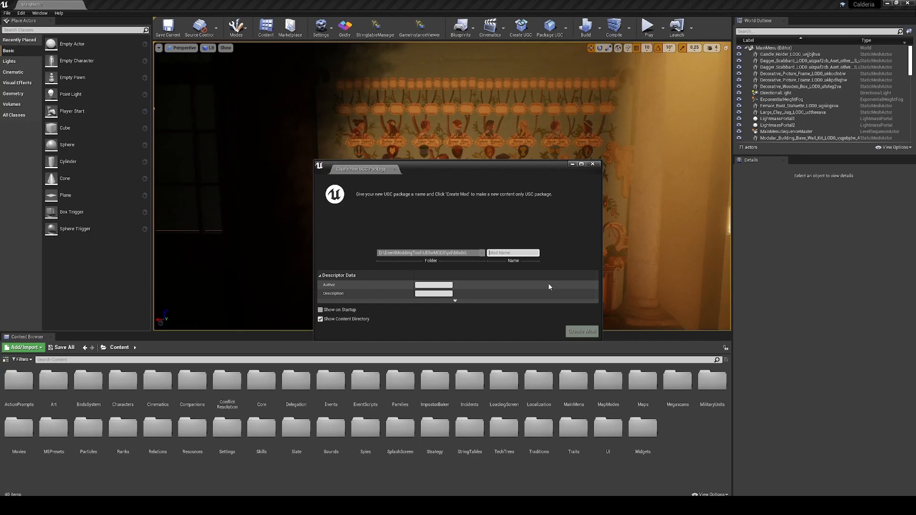
{"action": "type", "text": "MyTutorialModPack"}
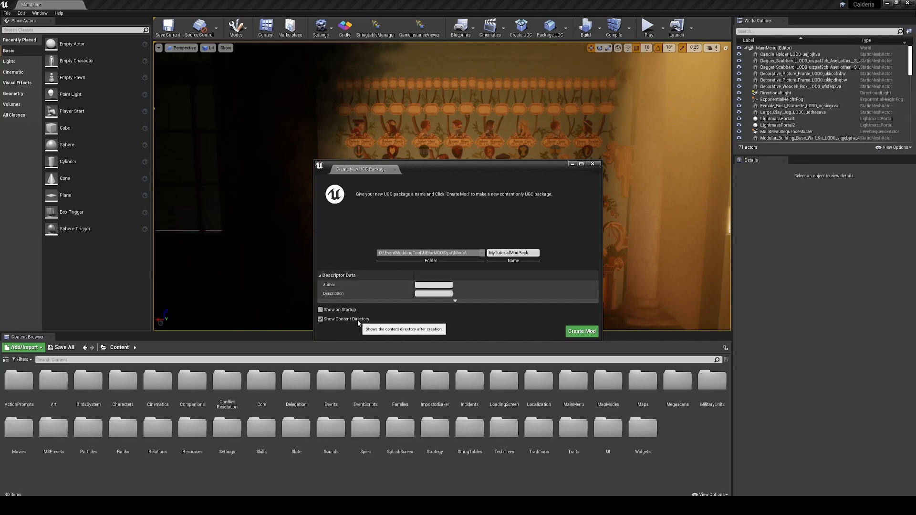
{"action": "left_click", "coordinate": [582, 331]}
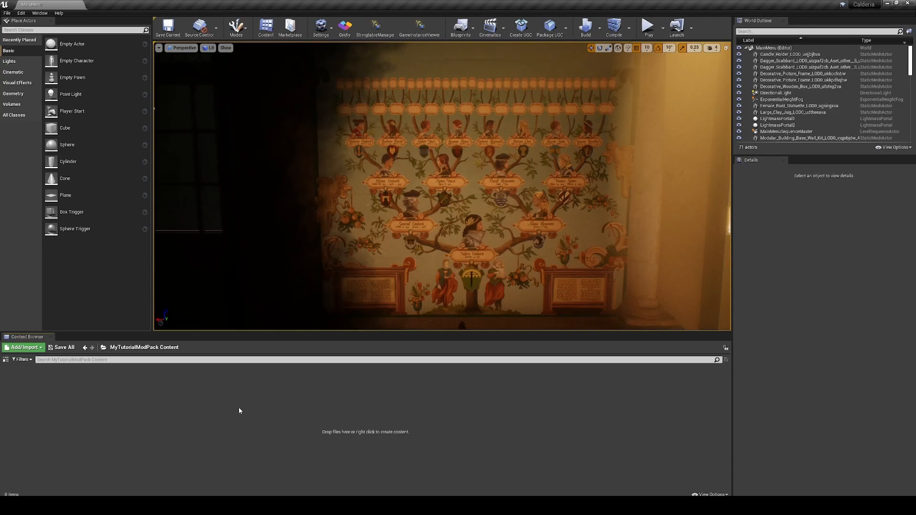
Create a String Table asset named MyTutorialStringTable in the MyTutorialModPack content folder.
{"action": "right_click", "coordinate": [216, 402]}
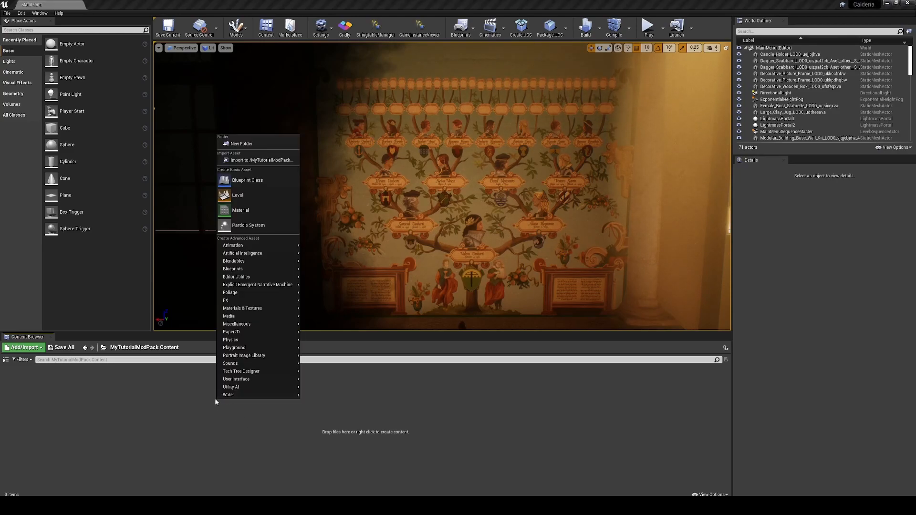
{"action": "mouse_move", "coordinate": [252, 325]}
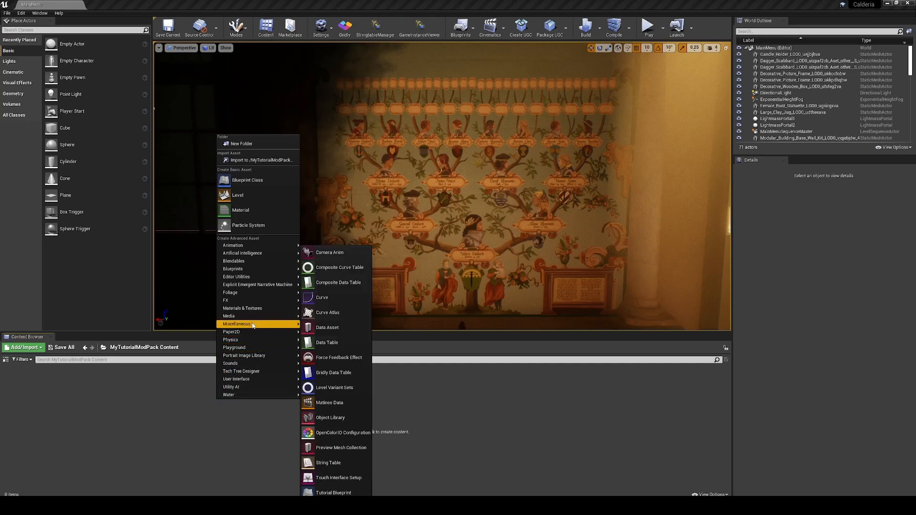
{"action": "left_click", "coordinate": [337, 463]}
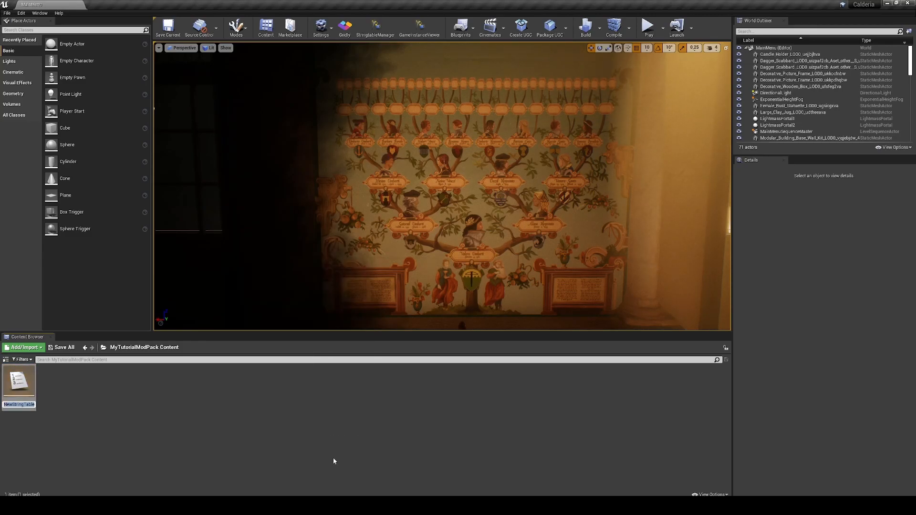
{"action": "key", "text": "ctrl+v"}
{"action": "key", "text": "Return"}
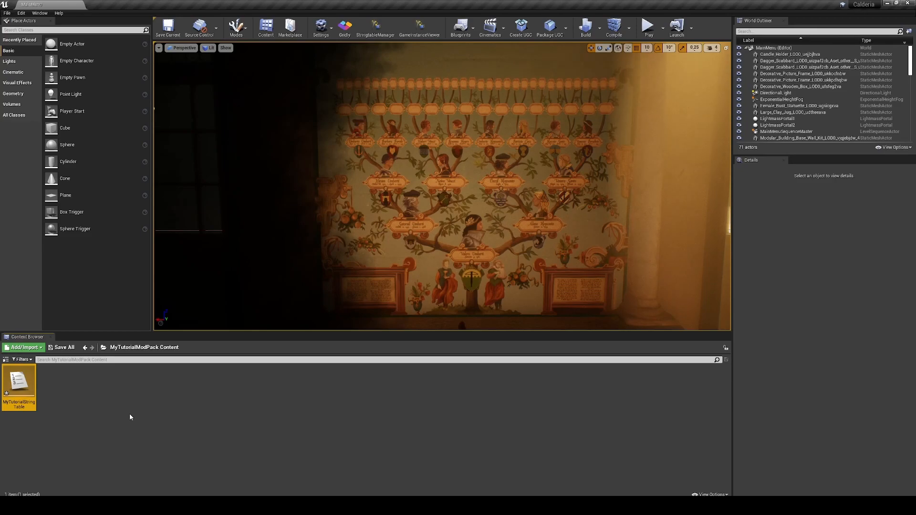
Open MyTutorialStringTable to view its key and source string layout, and close it again.
{"action": "double_click", "coordinate": [23, 389]}
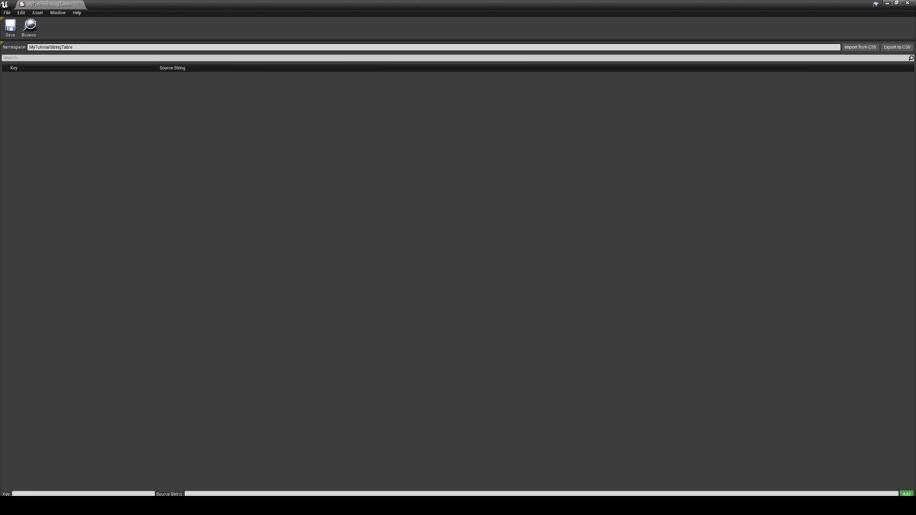
{"action": "left_click", "coordinate": [905, 3]}
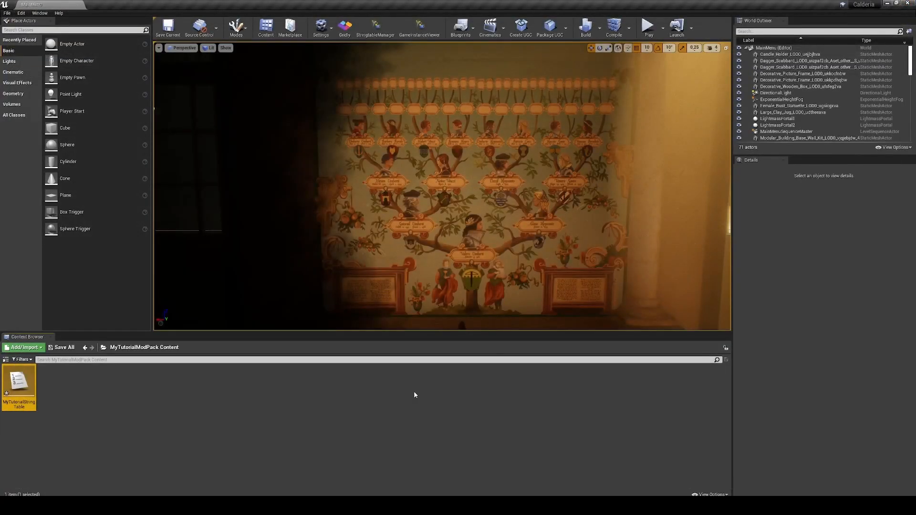
{"action": "left_click", "coordinate": [407, 391]}
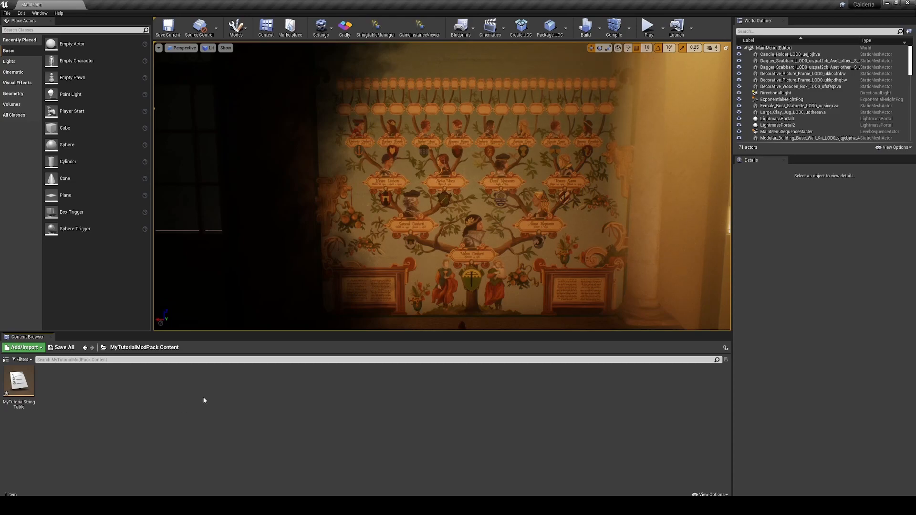
Create an EENM Event Collection asset named MyEventCollection in the mod's content folder.
{"action": "right_click", "coordinate": [225, 396]}
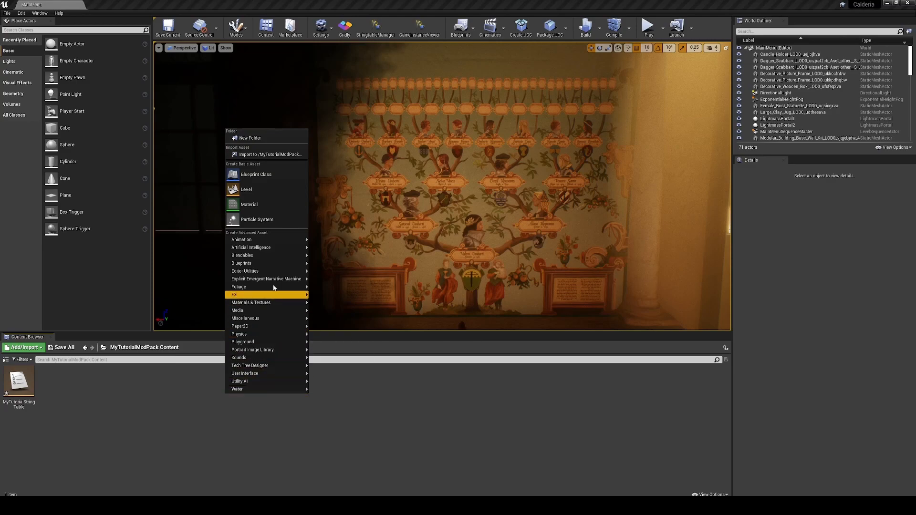
{"action": "mouse_move", "coordinate": [254, 281]}
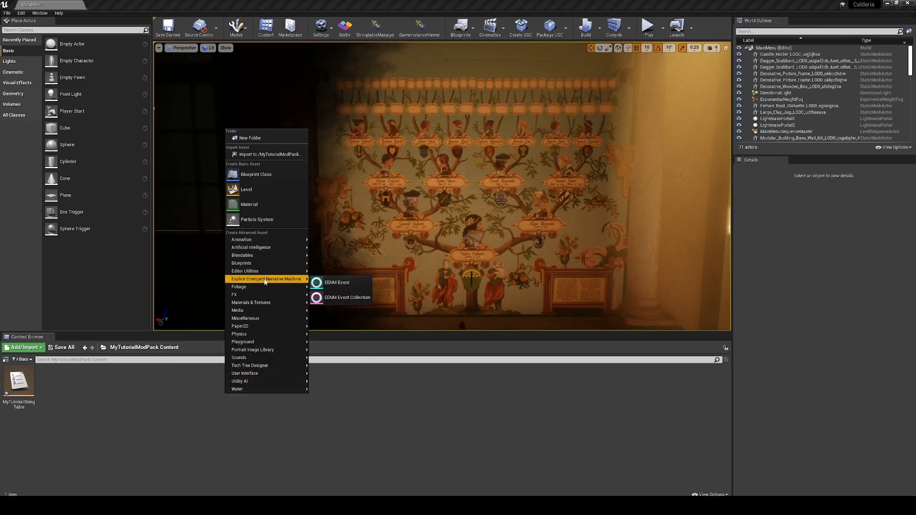
{"action": "left_click", "coordinate": [342, 298]}
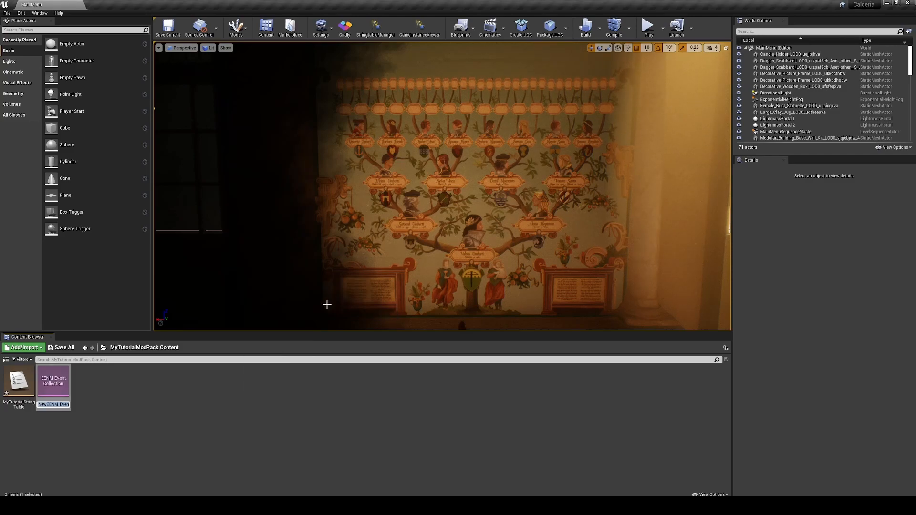
{"action": "type", "text": "MyEvent"}
{"action": "type", "text": "Collection"}
{"action": "key", "text": "Return"}
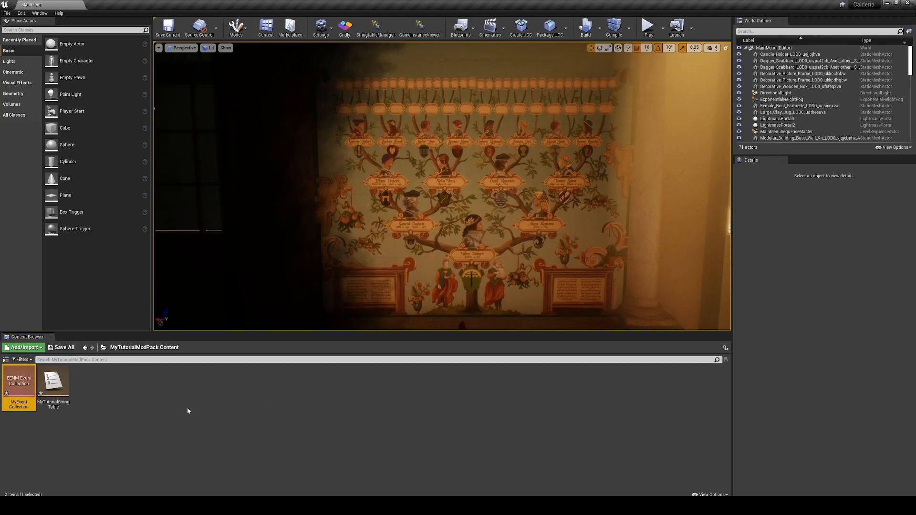
{"action": "left_click", "coordinate": [163, 421]}
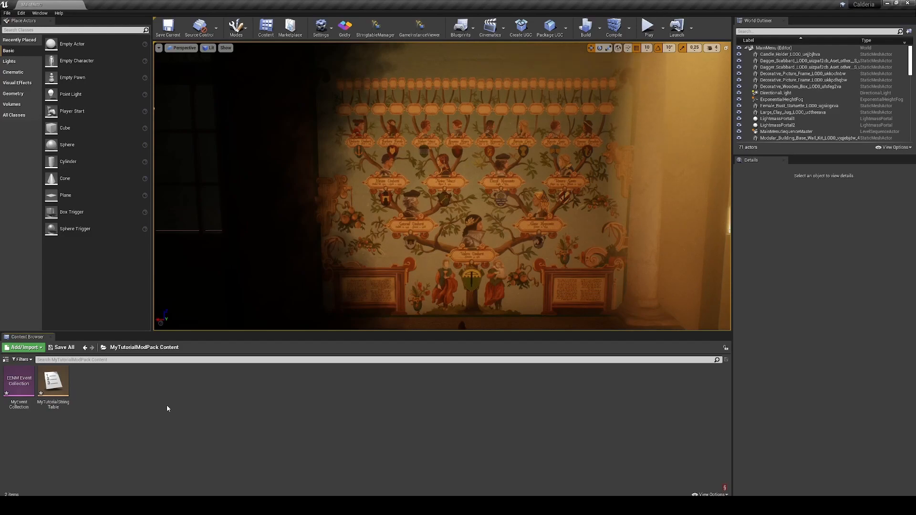
Open MyEventCollection and assign MyTutorialStringTable as both its common localization and localization string table.
{"action": "double_click", "coordinate": [17, 380]}
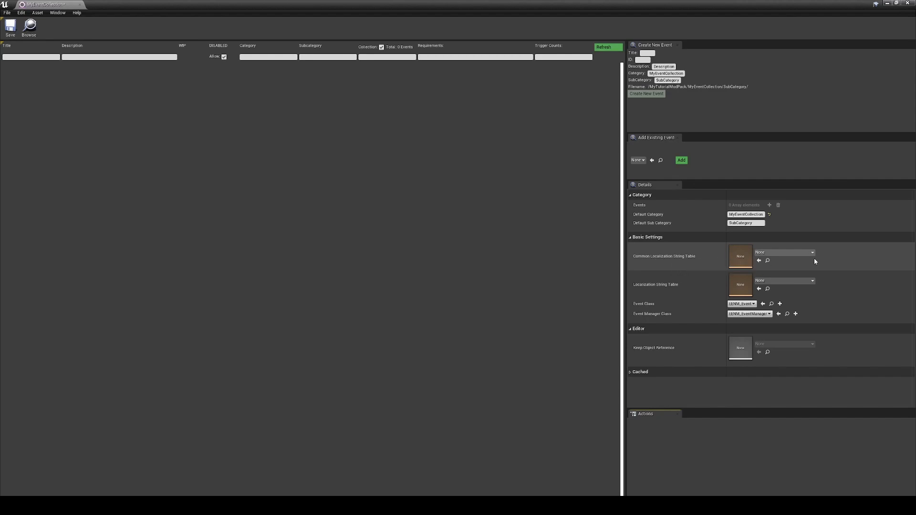
{"action": "left_click", "coordinate": [793, 255]}
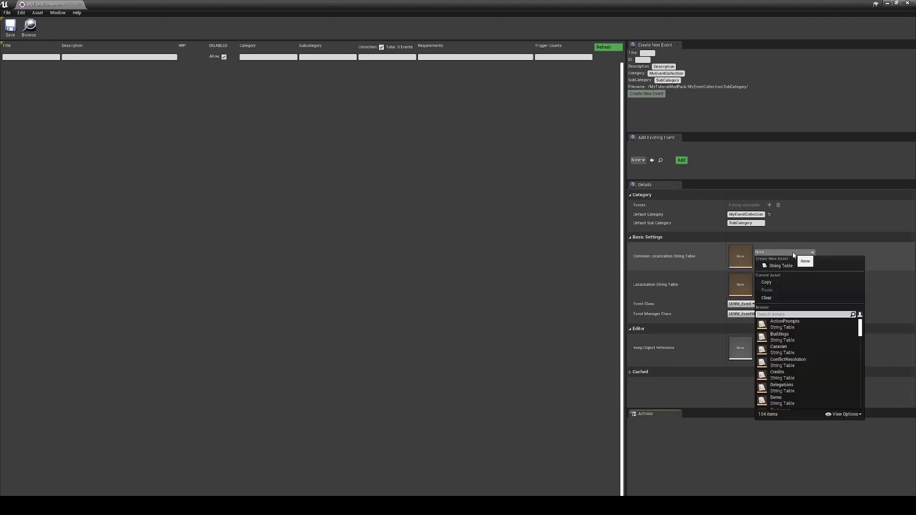
{"action": "type", "text": "my"}
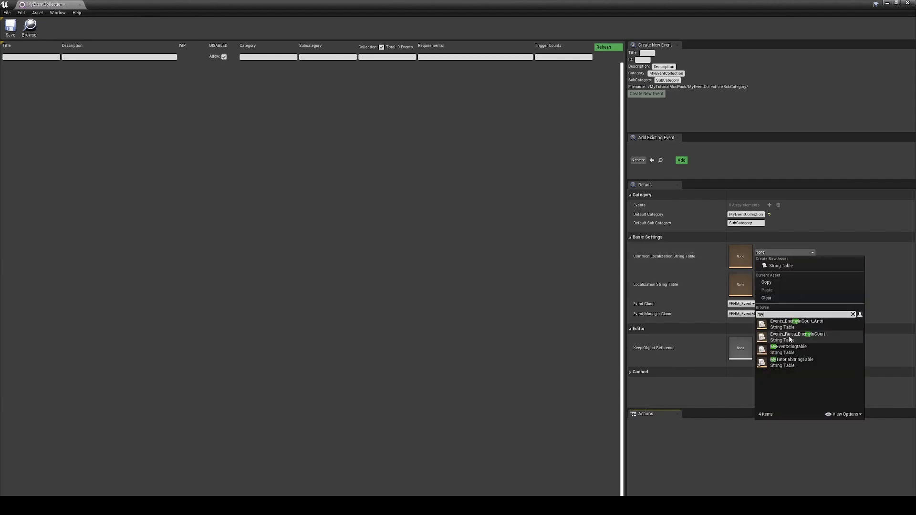
{"action": "left_click", "coordinate": [789, 362]}
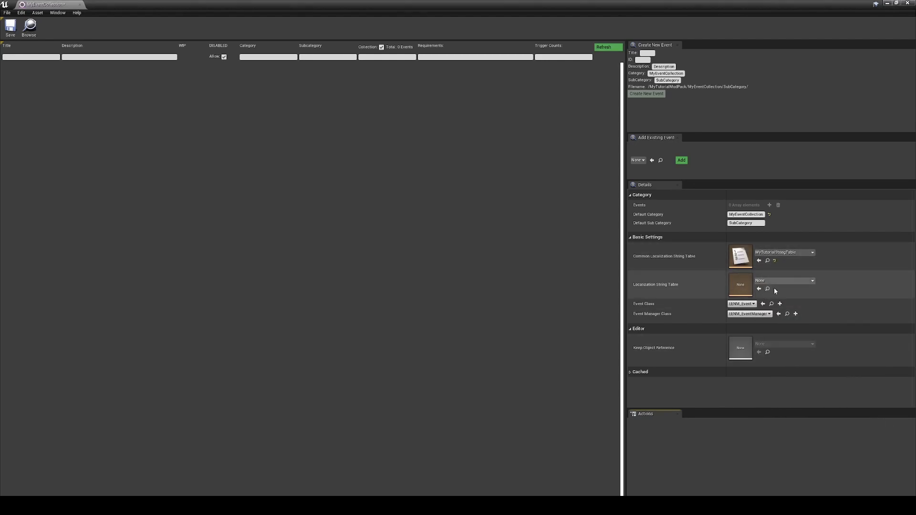
{"action": "left_click", "coordinate": [790, 281]}
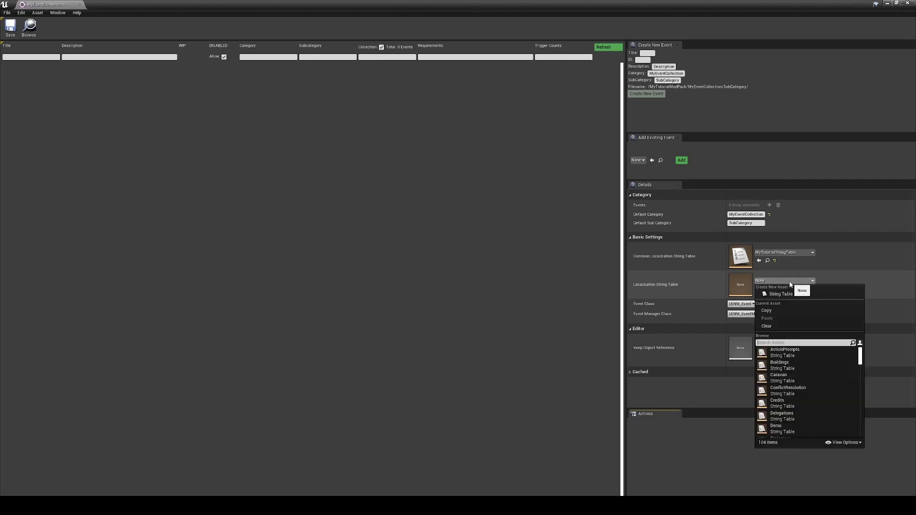
{"action": "type", "text": "my"}
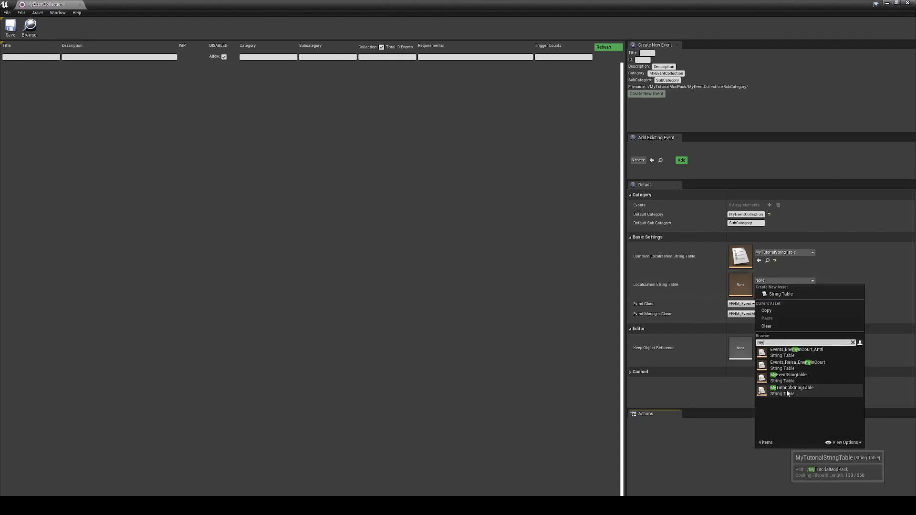
{"action": "left_click", "coordinate": [787, 391]}
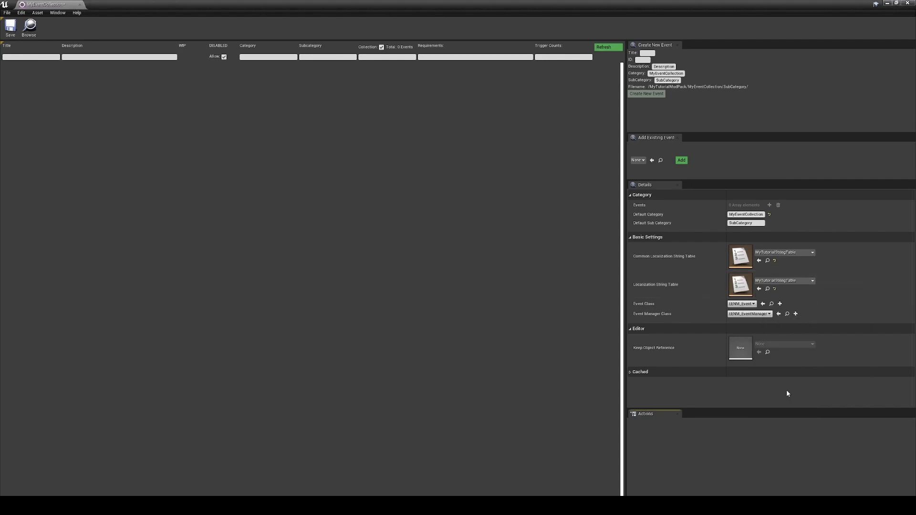
Set the collection's event class to Calderia_Event and event manager class to BP_EventManager, and save the collection.
{"action": "left_click", "coordinate": [744, 304]}
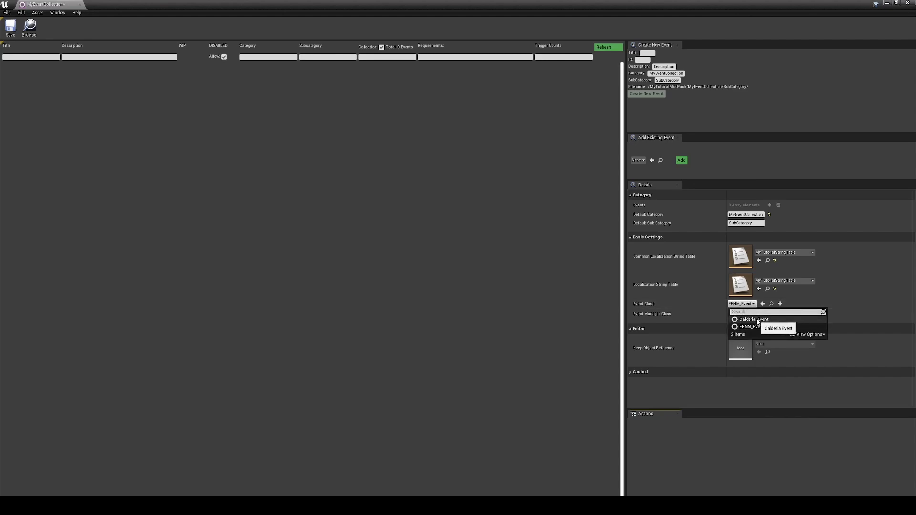
{"action": "left_click", "coordinate": [753, 319]}
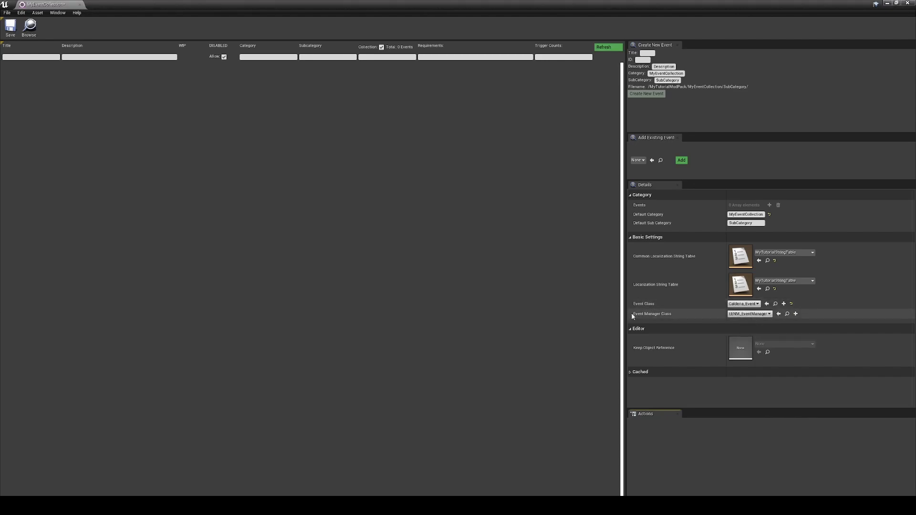
{"action": "left_click", "coordinate": [750, 314]}
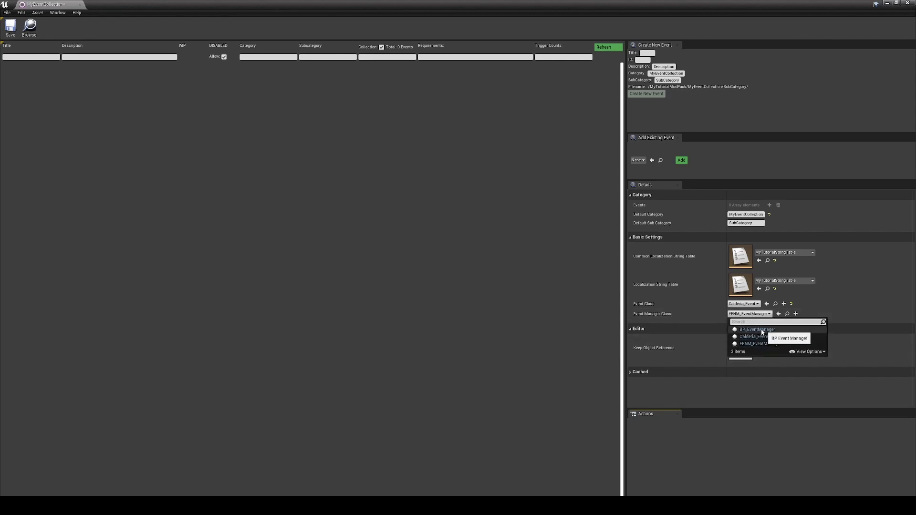
{"action": "left_click", "coordinate": [758, 329]}
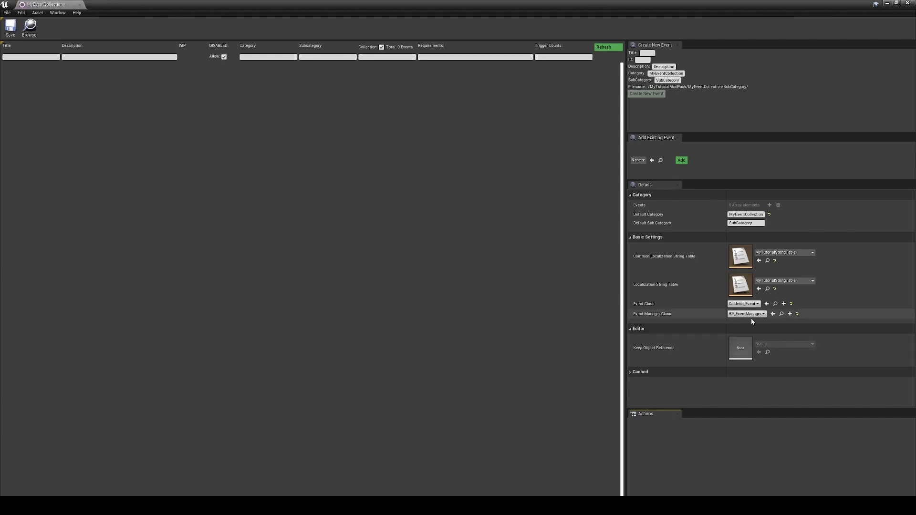
{"action": "left_click", "coordinate": [10, 34]}
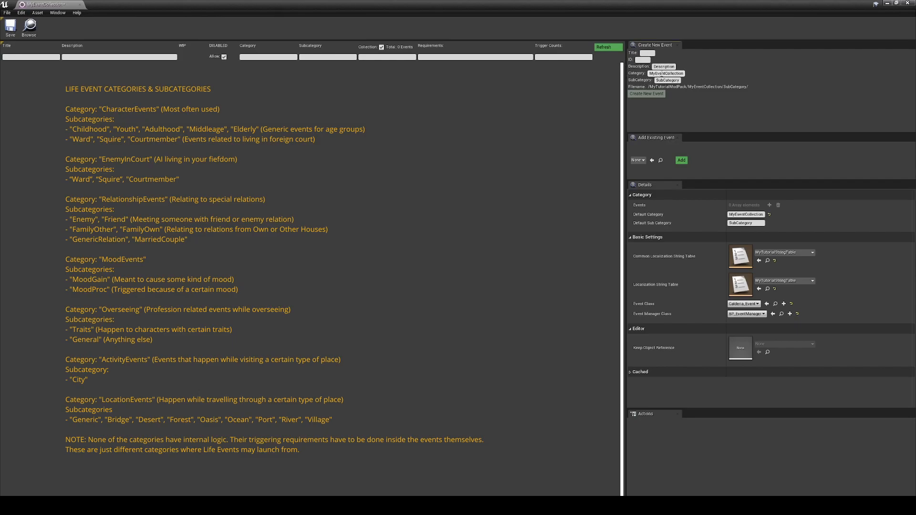
Set the new event's category to CharacterEvents and its subcategory to Adulthood.
{"action": "double_click", "coordinate": [660, 73]}
{"action": "type", "text": "CharacterEvents"}
{"action": "key", "text": "Tab"}
{"action": "key", "text": "BackSpace"}
{"action": "key", "text": "BackSpace"}
{"action": "key", "text": "BackSpace"}
{"action": "key", "text": "BackSpace"}
{"action": "key", "text": "BackSpace"}
{"action": "key", "text": "BackSpace"}
{"action": "key", "text": "BackSpace"}
{"action": "key", "text": "BackSpace"}
{"action": "key", "text": "BackSpace"}
{"action": "key", "text": "BackSpace"}
{"action": "key", "text": "BackSpace"}
{"action": "type", "text": "Adulthood"}
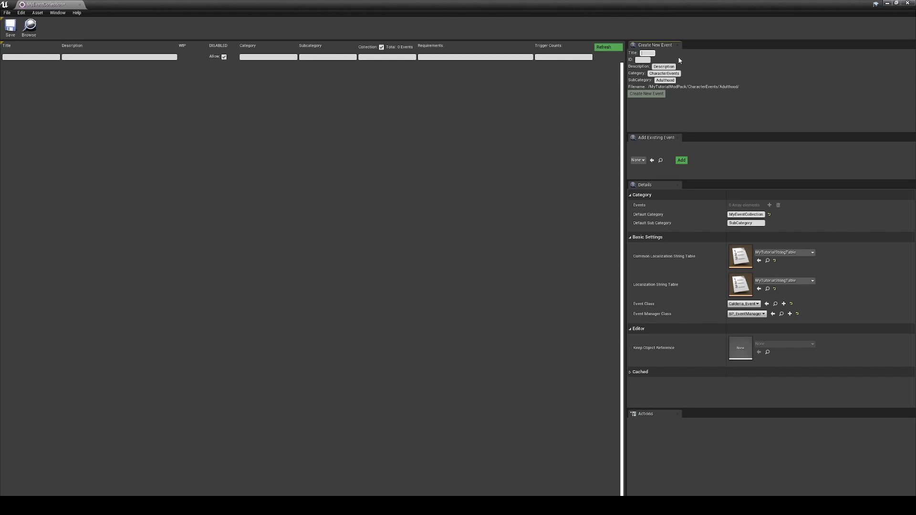
Create the new event with the title MyTutorialEvent and turn off the Collection option above the event list.
{"action": "type", "text": "MyTutorialEvent"}
{"action": "left_click", "coordinate": [646, 94]}
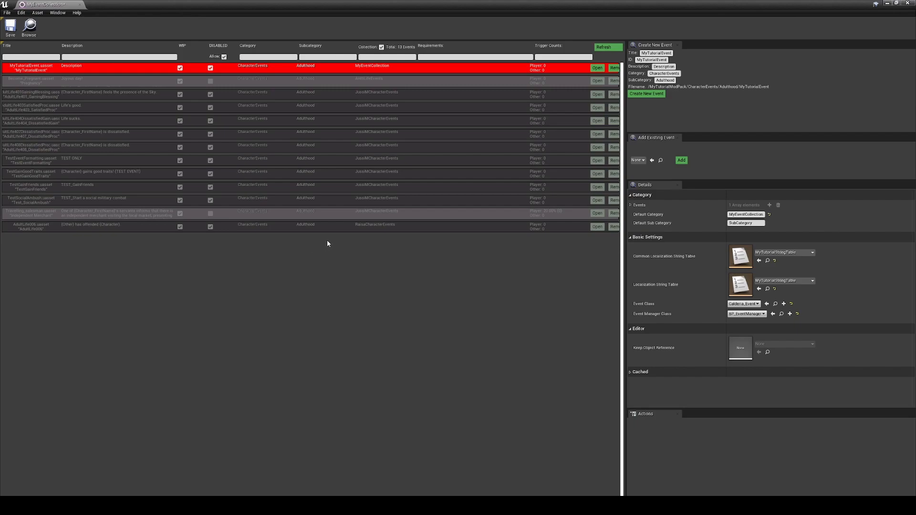
{"action": "left_click", "coordinate": [382, 48]}
{"action": "left_click", "coordinate": [382, 47]}
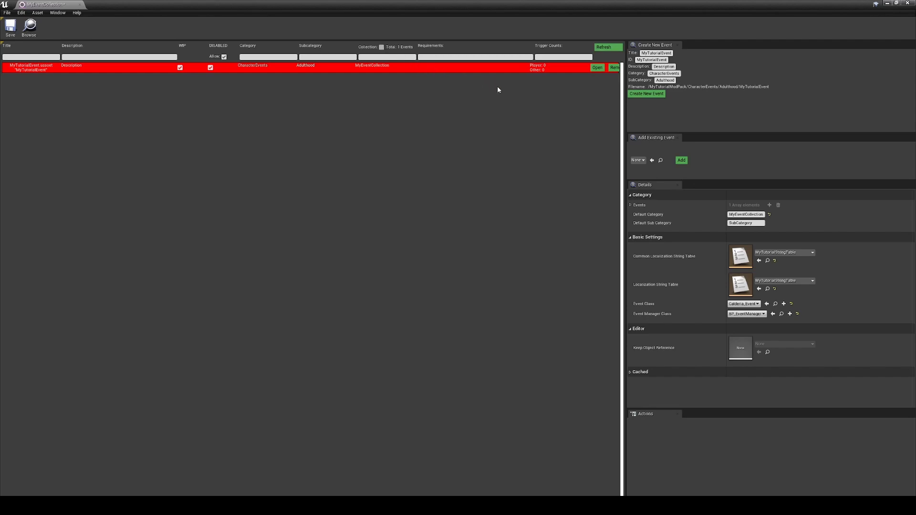
Open MyTutorialEvent and add two elements to its Targets array.
{"action": "left_click", "coordinate": [596, 68]}
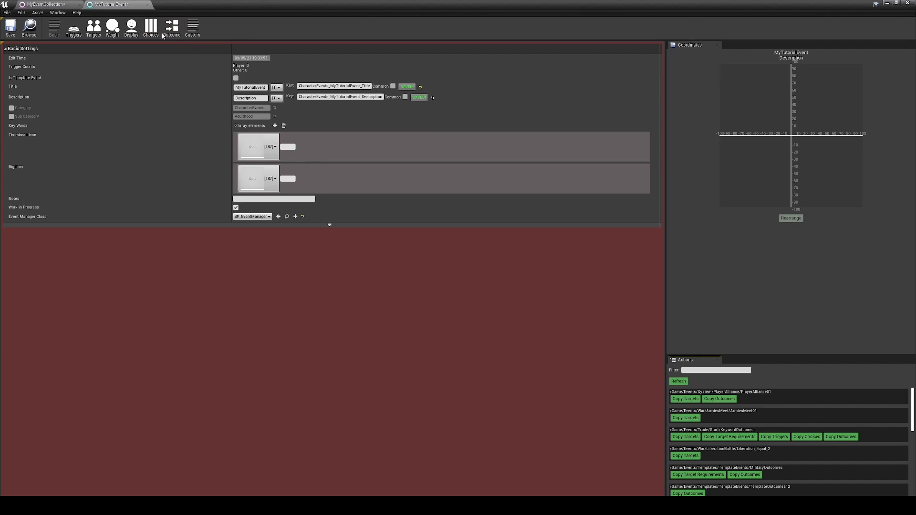
{"action": "left_click", "coordinate": [95, 30]}
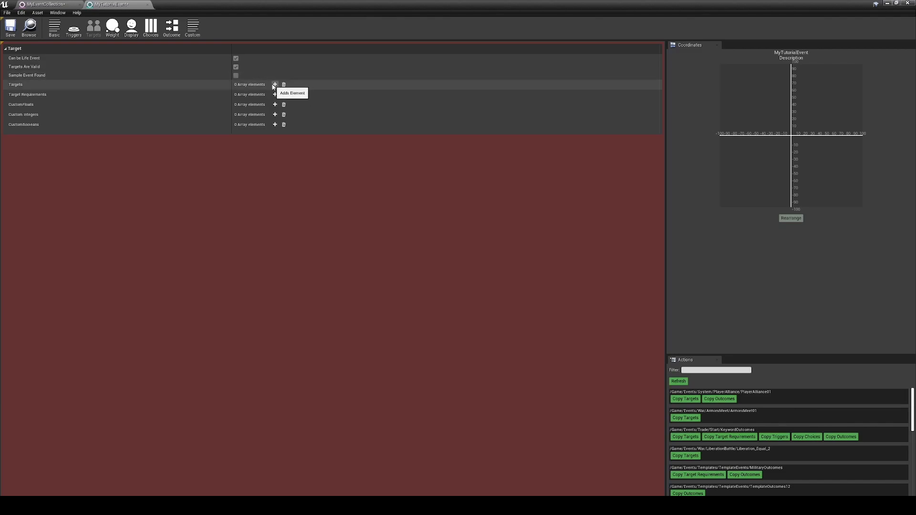
{"action": "left_click", "coordinate": [275, 85]}
{"action": "left_click", "coordinate": [275, 85]}
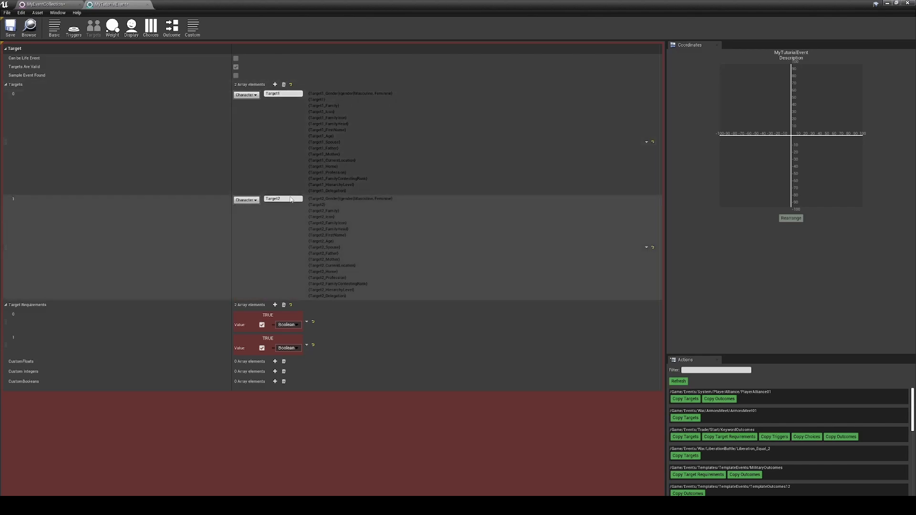
Rename the first event target to Character and the second to Other.
{"action": "left_click", "coordinate": [285, 93]}
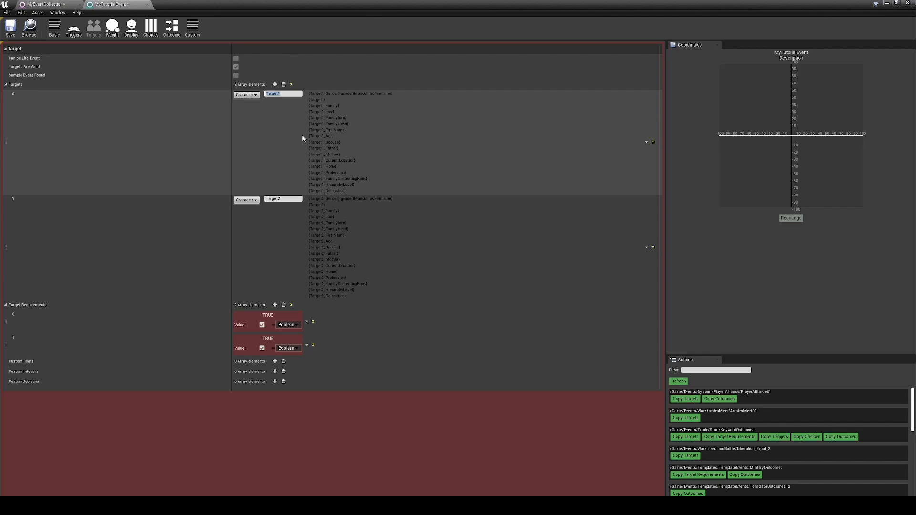
{"action": "type", "text": "Character"}
{"action": "left_click", "coordinate": [288, 199]}
{"action": "left_click_drag", "start_coordinate": [288, 201], "coordinate": [246, 188]}
{"action": "type", "text": "Other"}
{"action": "left_click", "coordinate": [265, 230]}
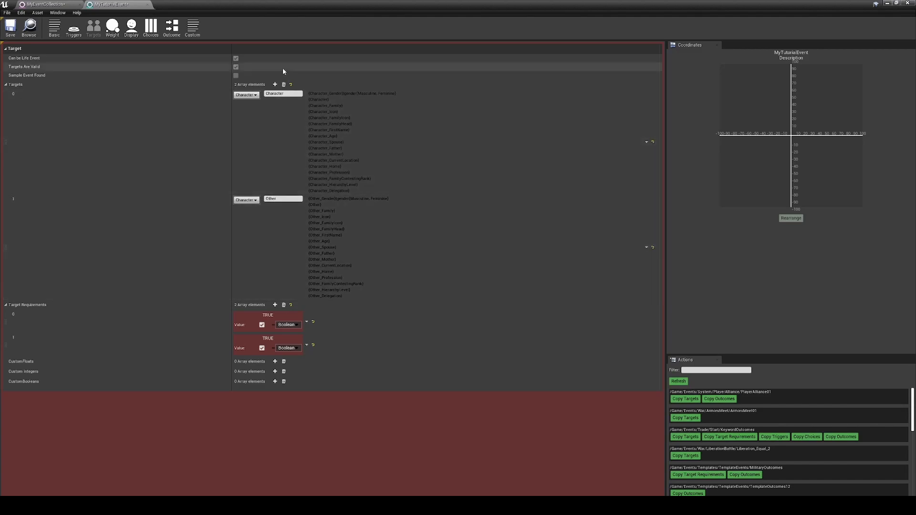
Set the first target requirement of MyTutorialEvent to Character:GetIsAdultOrOlder.
{"action": "left_click", "coordinate": [55, 27]}
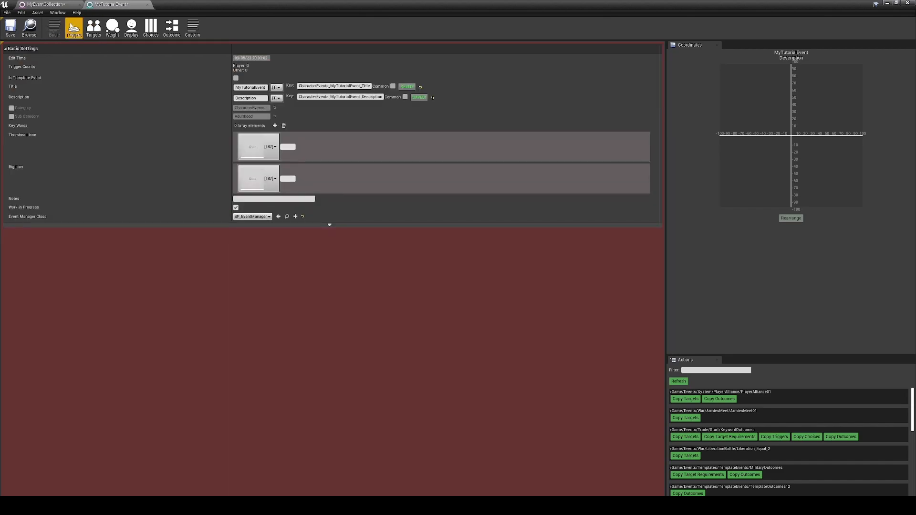
{"action": "left_click", "coordinate": [93, 27]}
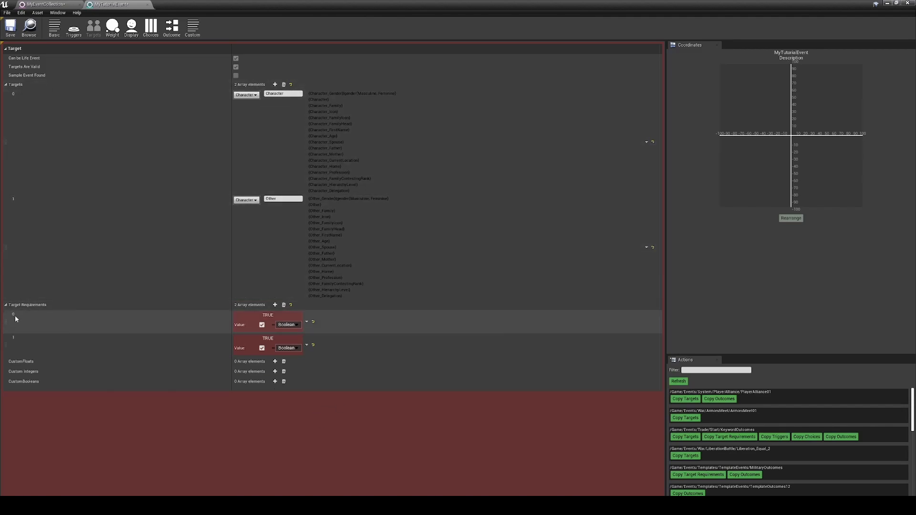
{"action": "left_click", "coordinate": [293, 325]}
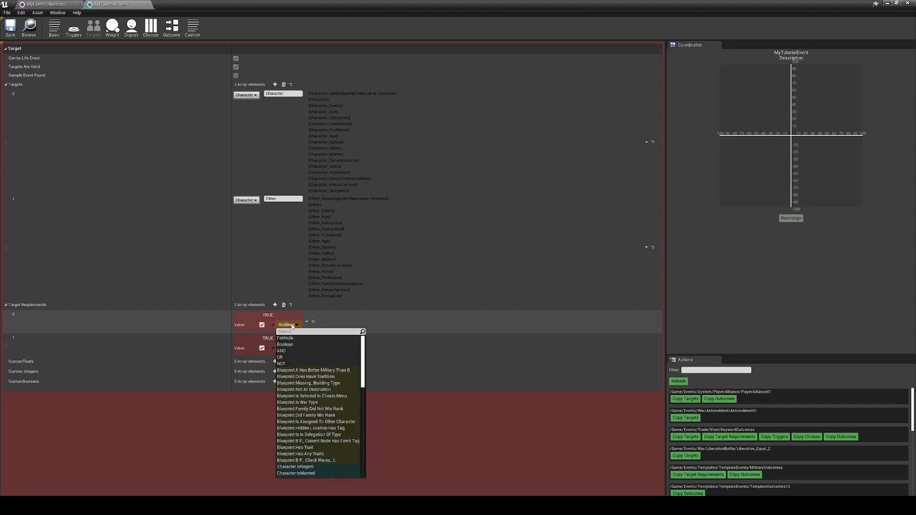
{"action": "type", "text": "adul"}
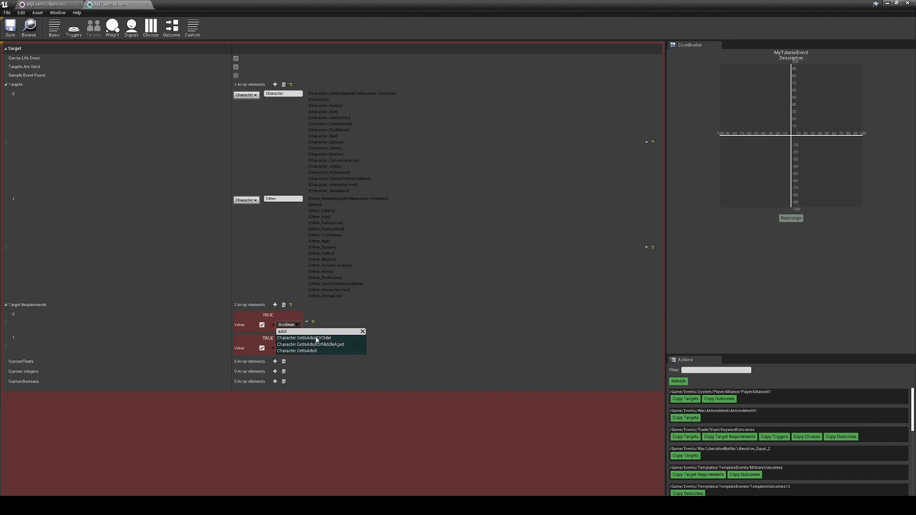
{"action": "left_click", "coordinate": [315, 338]}
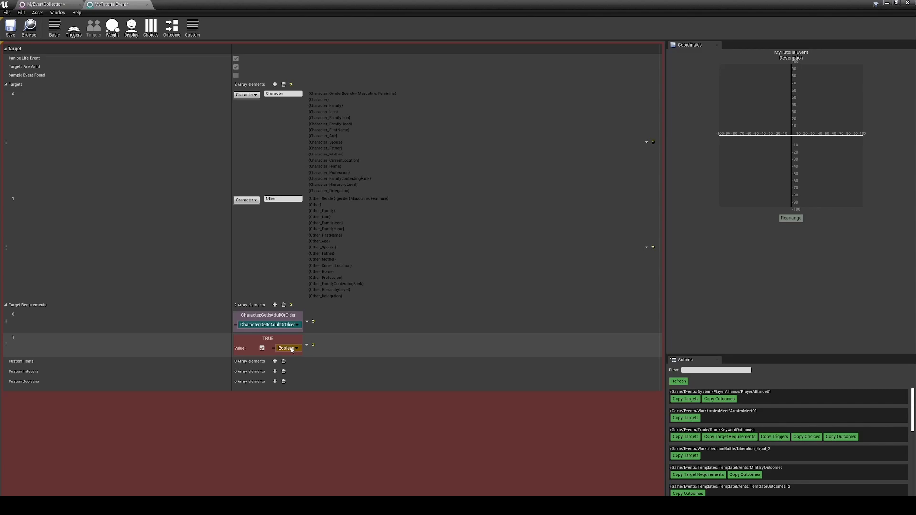
Set the second target requirement to Other:GetIsAdultOrOlder.
{"action": "left_click", "coordinate": [292, 349]}
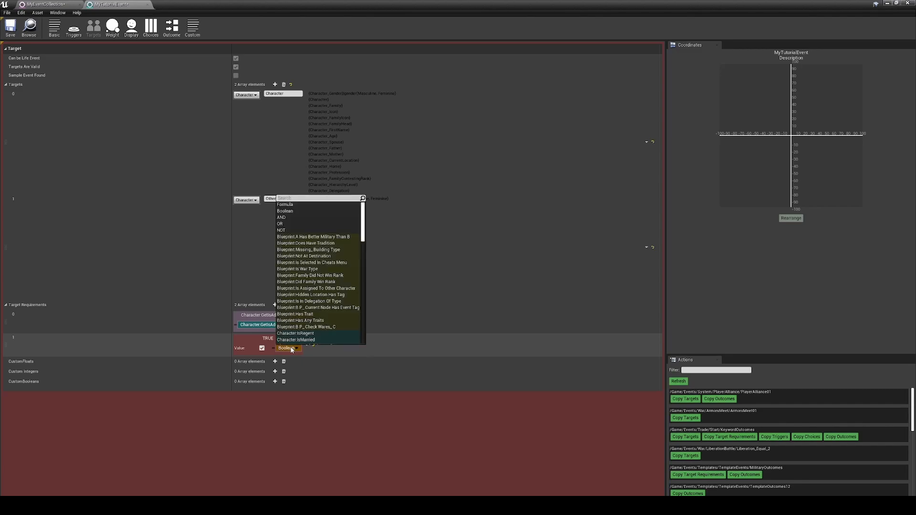
{"action": "type", "text": "adult"}
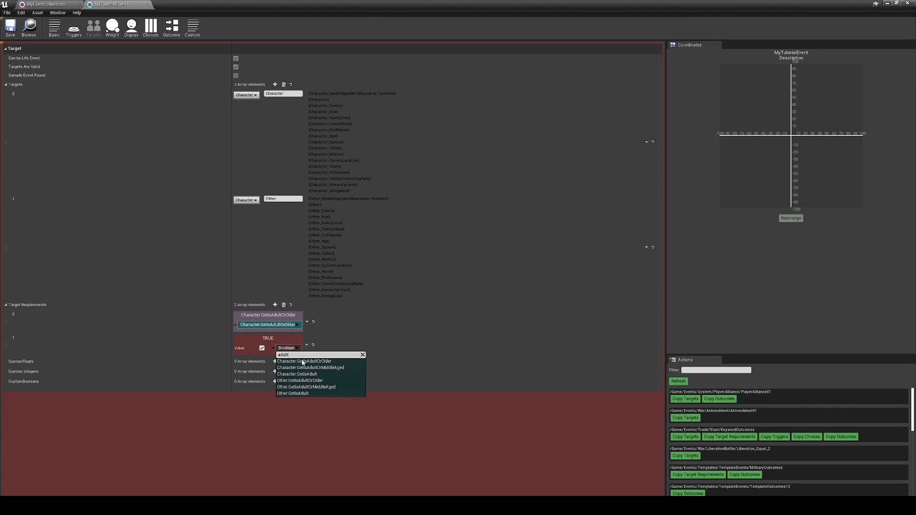
{"action": "left_click", "coordinate": [296, 380]}
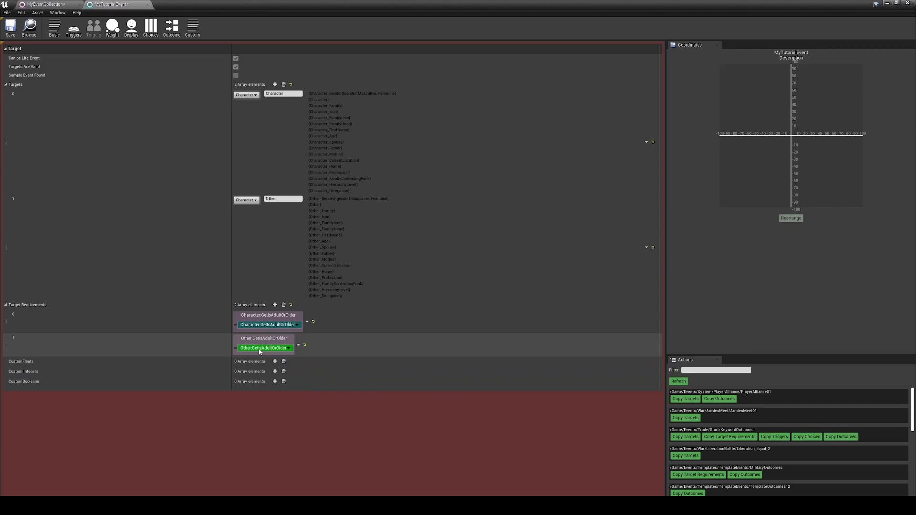
Extend the second target requirement with an AND condition that Other IsInSameFamilyAs Character.
{"action": "left_click", "coordinate": [286, 351]}
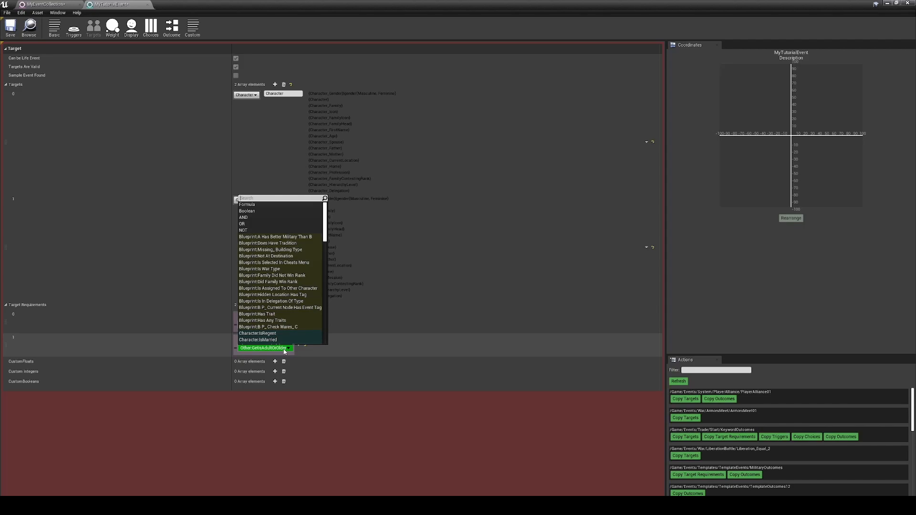
{"action": "left_click", "coordinate": [243, 218]}
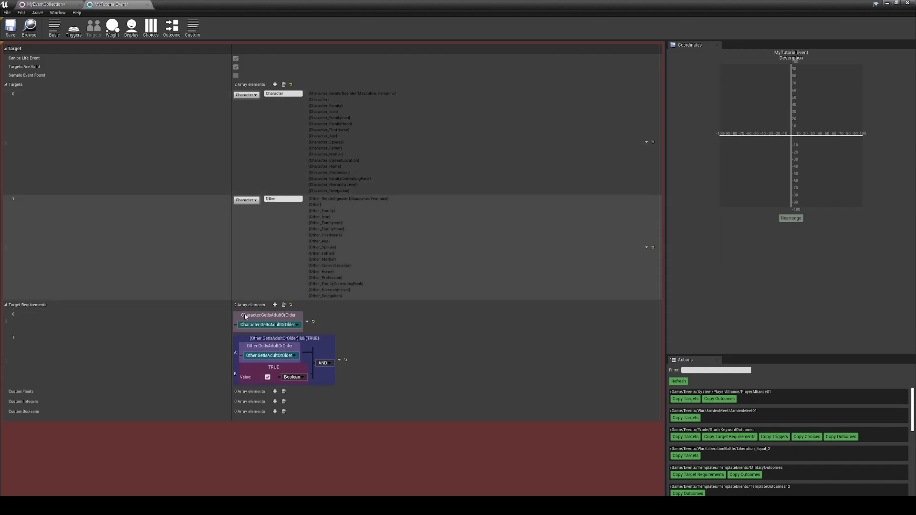
{"action": "left_click", "coordinate": [301, 378]}
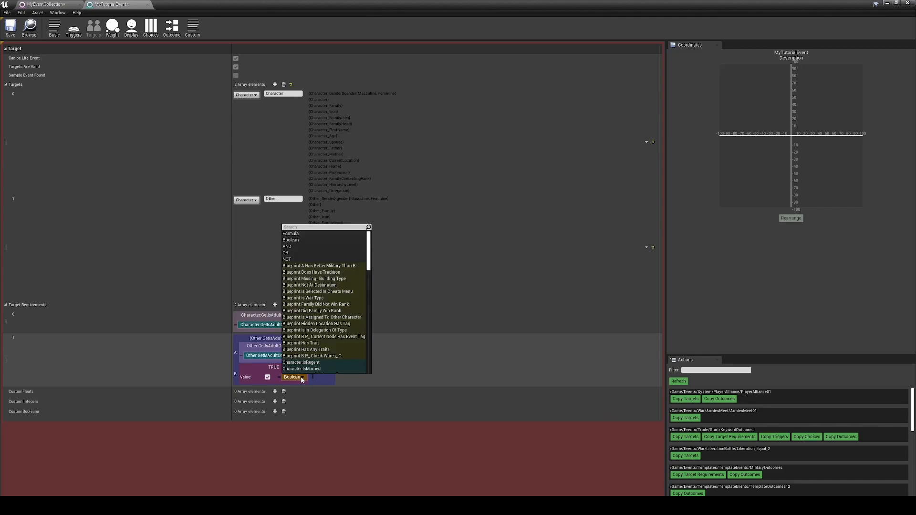
{"action": "type", "text": "family"}
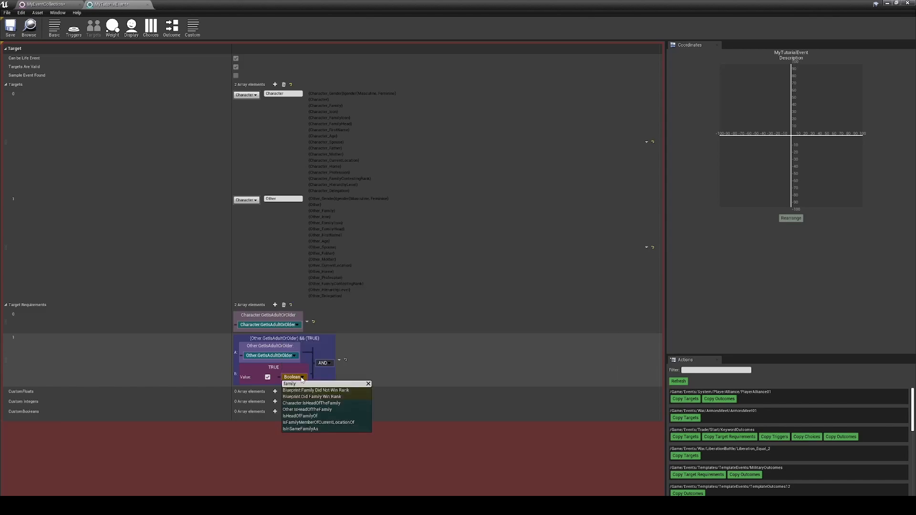
{"action": "left_click", "coordinate": [305, 429]}
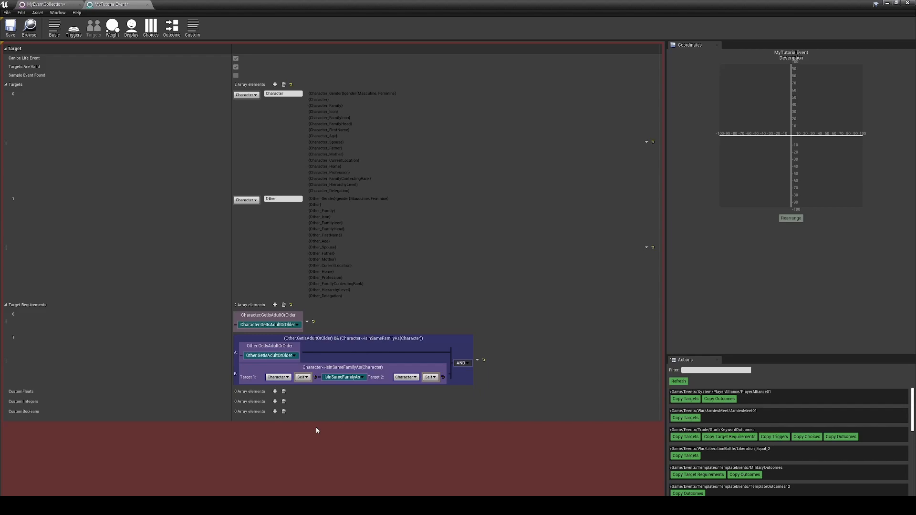
{"action": "left_click", "coordinate": [277, 376]}
{"action": "left_click", "coordinate": [278, 388]}
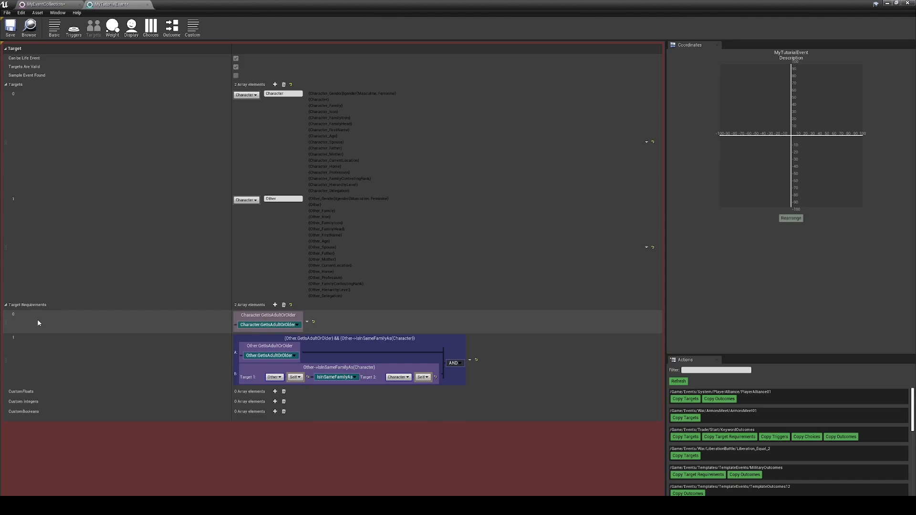
Try IsInSameFamilyAs as the first target requirement, and restore it to Character:GetIsAdultOrOlder.
{"action": "left_click", "coordinate": [296, 326]}
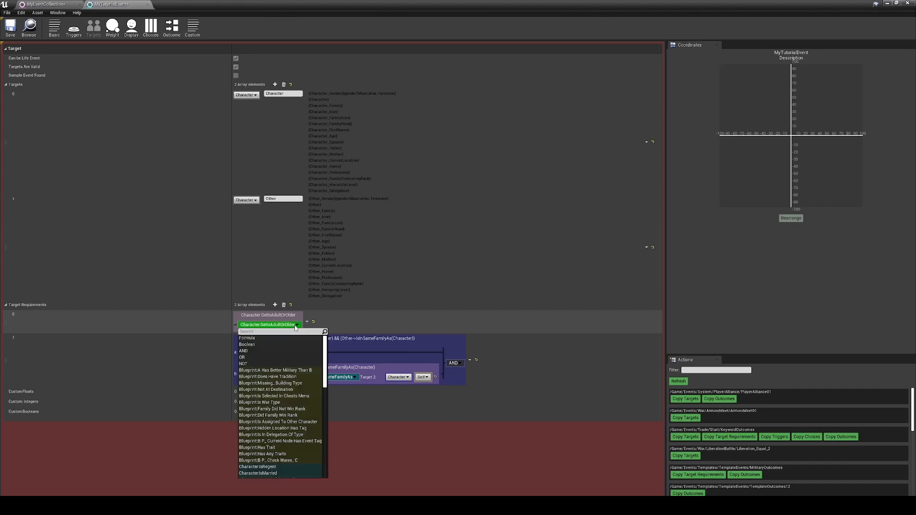
{"action": "type", "text": "isa"}
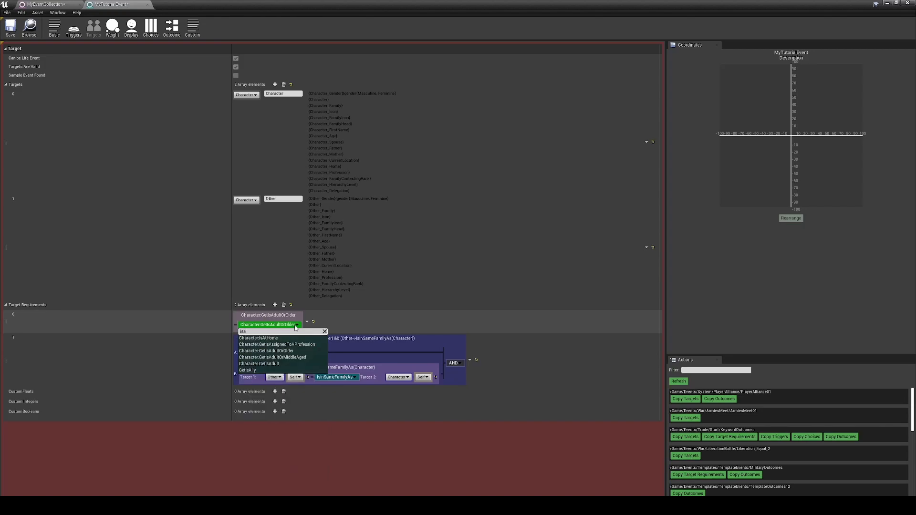
{"action": "key", "text": "BackSpace"}
{"action": "key", "text": "BackSpace"}
{"action": "key", "text": "BackSpace"}
{"action": "type", "text": "family"}
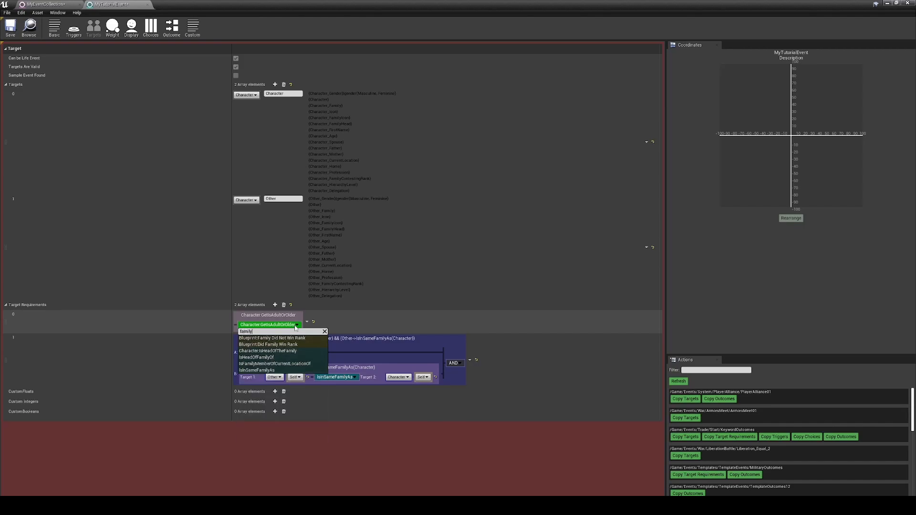
{"action": "left_click", "coordinate": [257, 370]}
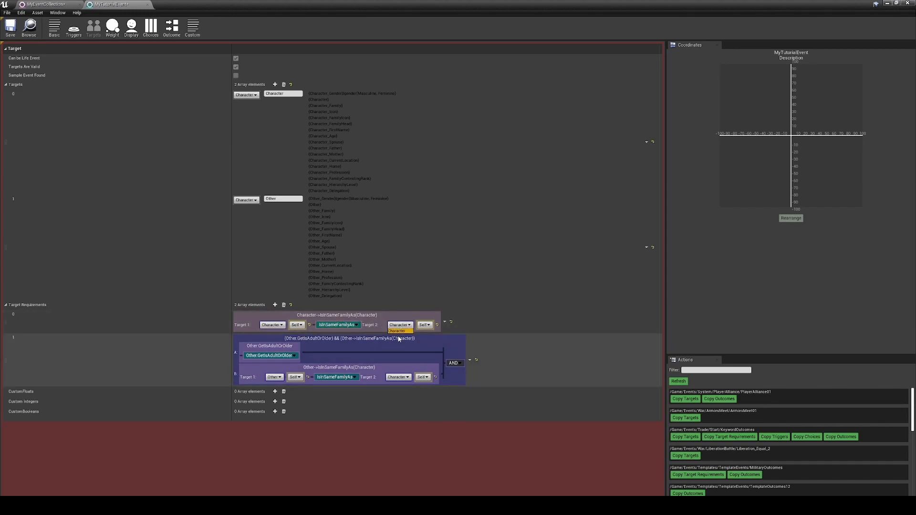
{"action": "left_click", "coordinate": [347, 326]}
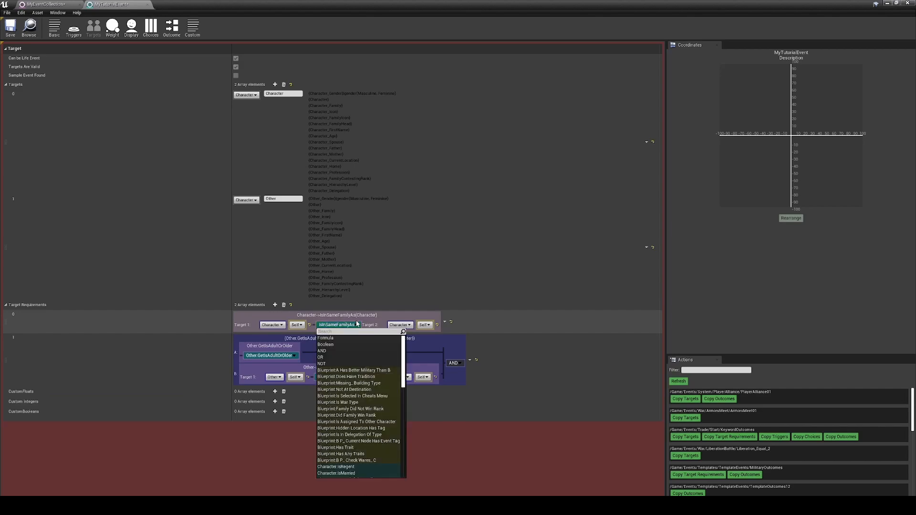
{"action": "type", "text": "adult"}
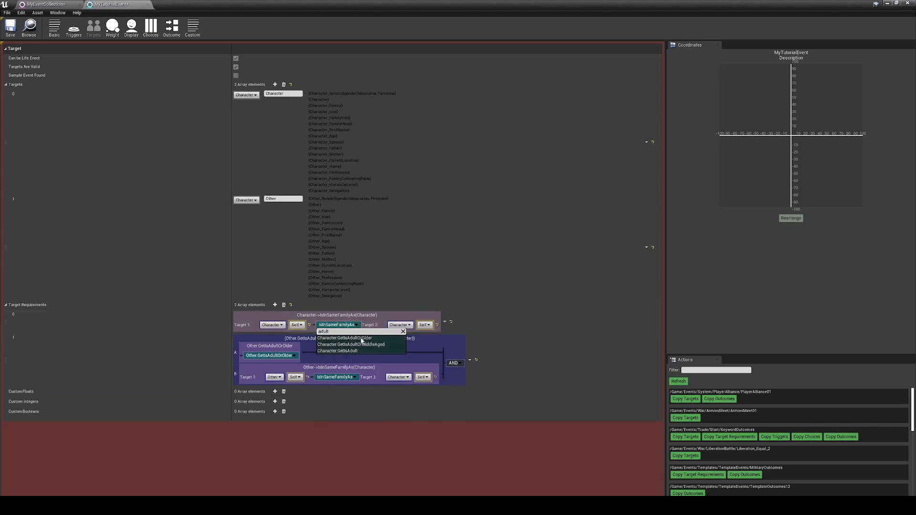
{"action": "left_click", "coordinate": [360, 338]}
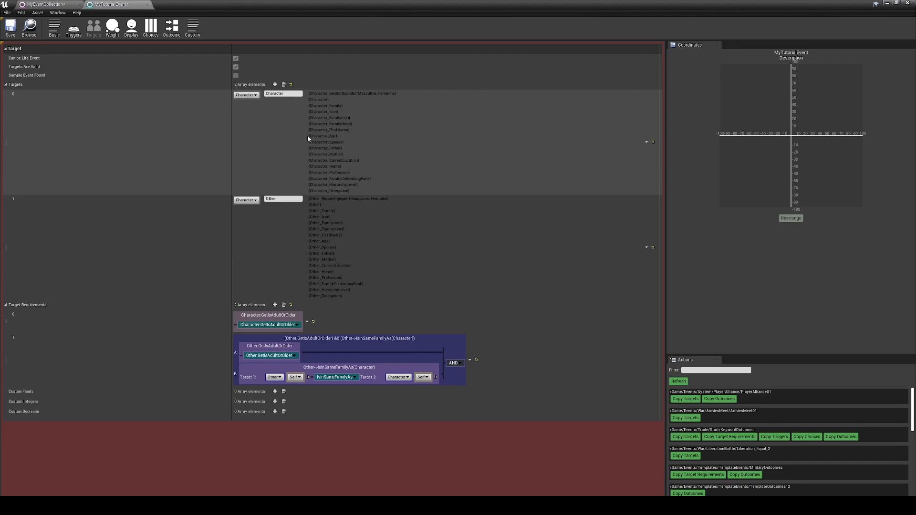
Examine the text placeholders listed for the Character target, especially the gender placeholder with its masculine and feminine options.
{"action": "left_click_drag", "start_coordinate": [308, 137], "coordinate": [338, 136]}
{"action": "left_click_drag", "start_coordinate": [343, 105], "coordinate": [305, 107]}
{"action": "left_click_drag", "start_coordinate": [309, 93], "coordinate": [417, 95]}
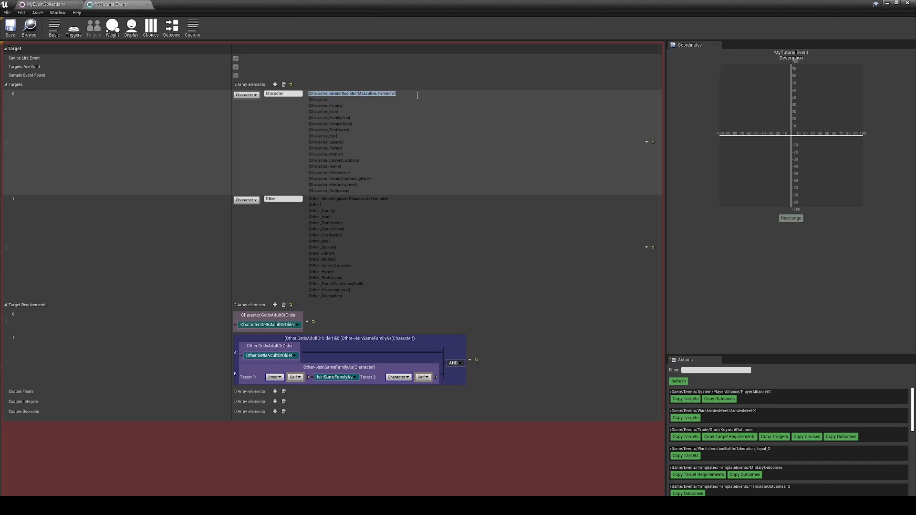
{"action": "double_click", "coordinate": [367, 94]}
{"action": "double_click", "coordinate": [387, 94]}
{"action": "left_click", "coordinate": [362, 444]}
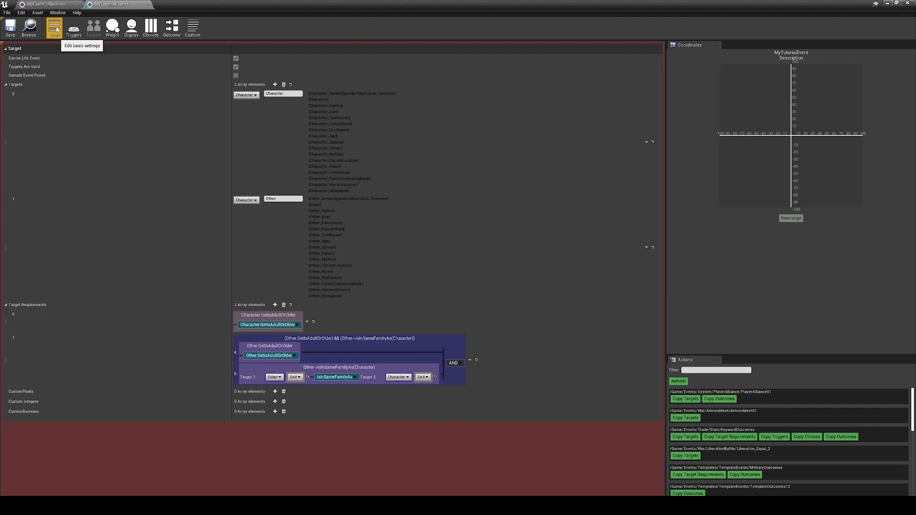
Change the event's description to "{Character_FirstName} wants to challenge {Other} to duel." in the basic settings and save the text.
{"action": "left_click", "coordinate": [56, 29]}
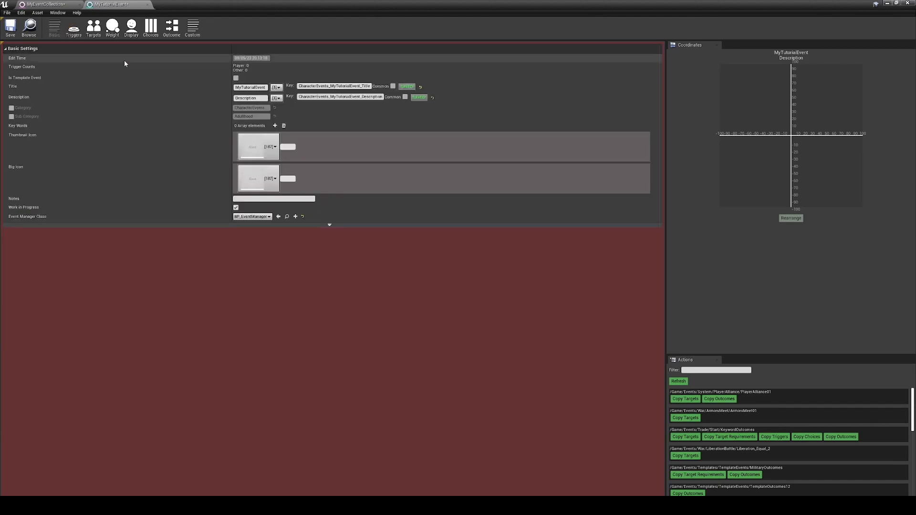
{"action": "left_click", "coordinate": [258, 98]}
{"action": "left_click_drag", "start_coordinate": [260, 98], "coordinate": [232, 101]}
{"action": "key", "text": "BackSpace"}
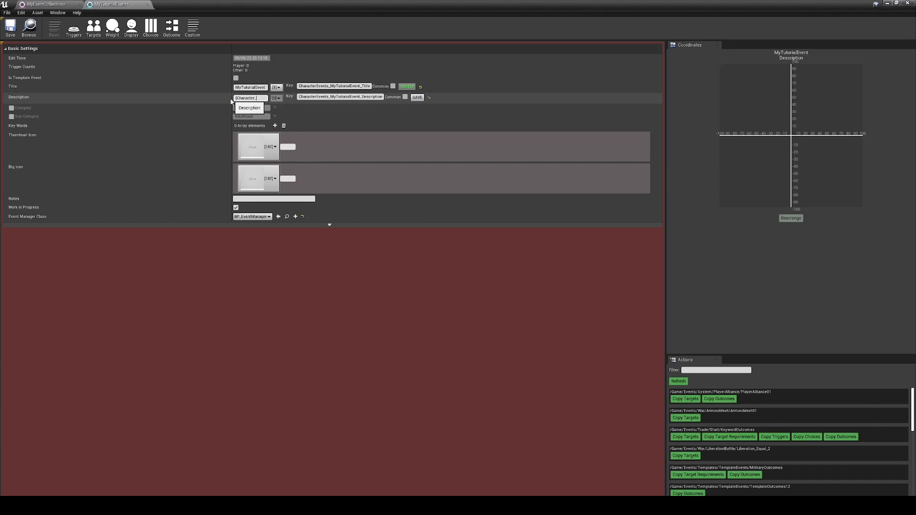
{"action": "type", "text": "{Character_FirstName}"}
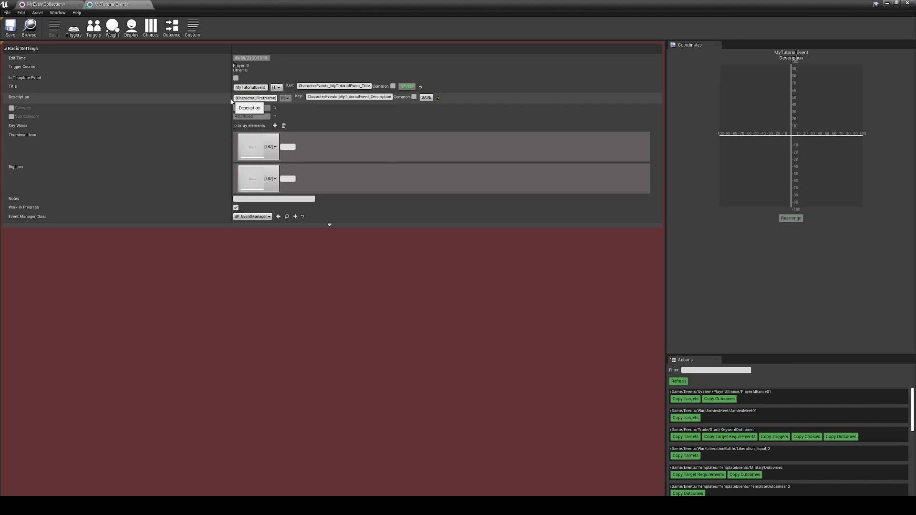
{"action": "type", "text": "} wa"}
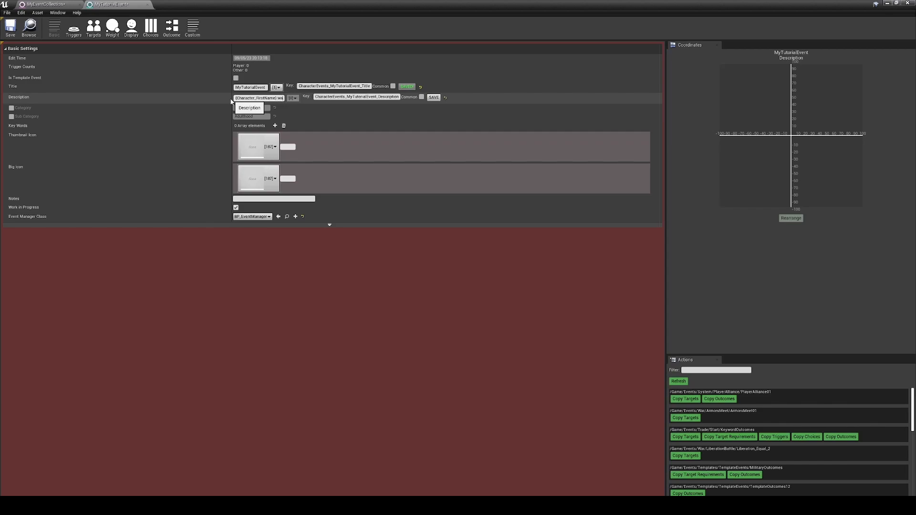
{"action": "type", "text": "nts to challenge"}
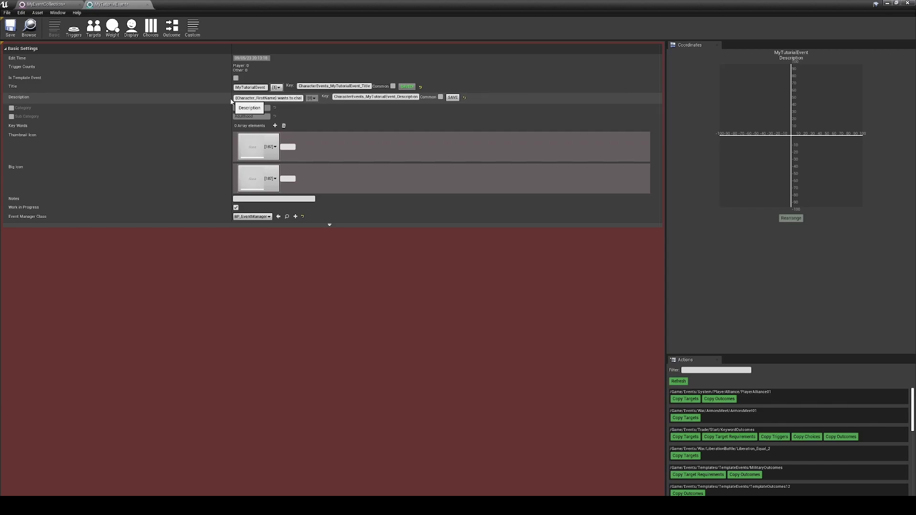
{"action": "type", "text": " {"}
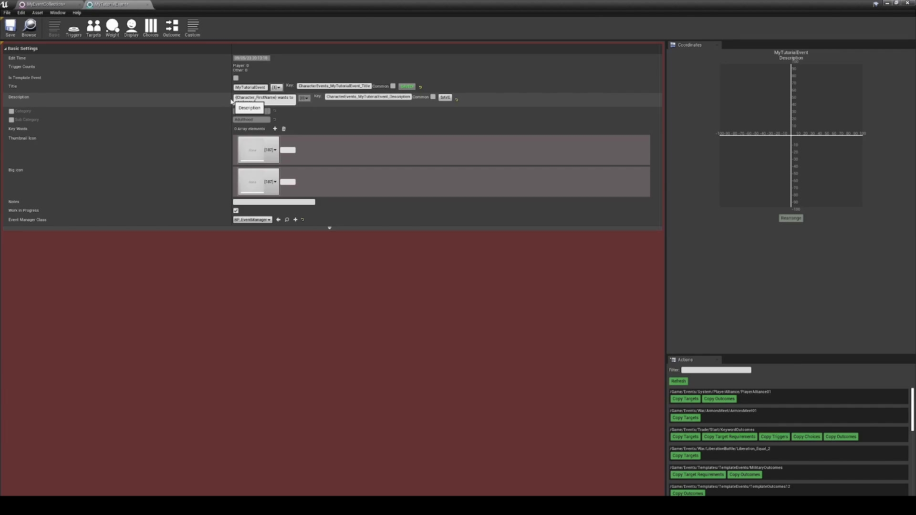
{"action": "type", "text": "Other} to duel."}
{"action": "left_click", "coordinate": [445, 98]}
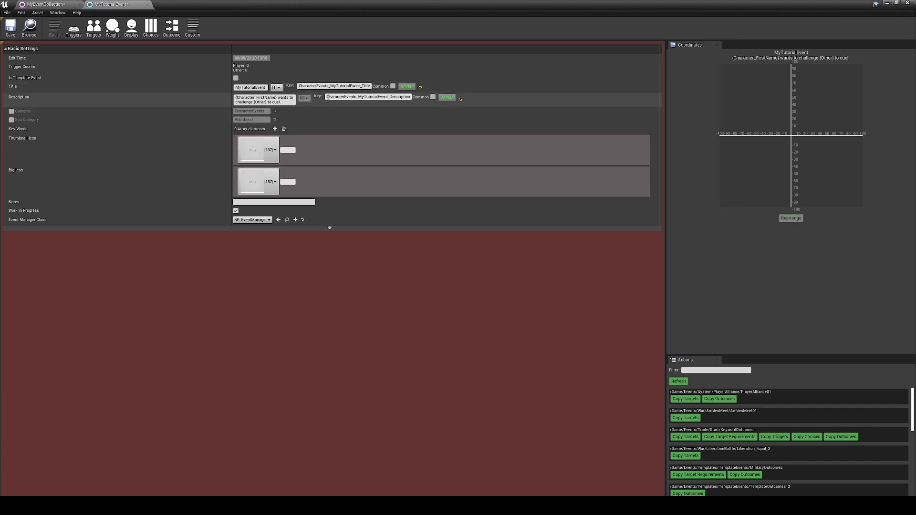
{"action": "left_click_drag", "start_coordinate": [328, 96], "coordinate": [433, 98]}
{"action": "left_click", "coordinate": [300, 99]}
{"action": "left_click", "coordinate": [286, 102]}
{"action": "left_click", "coordinate": [348, 314]}
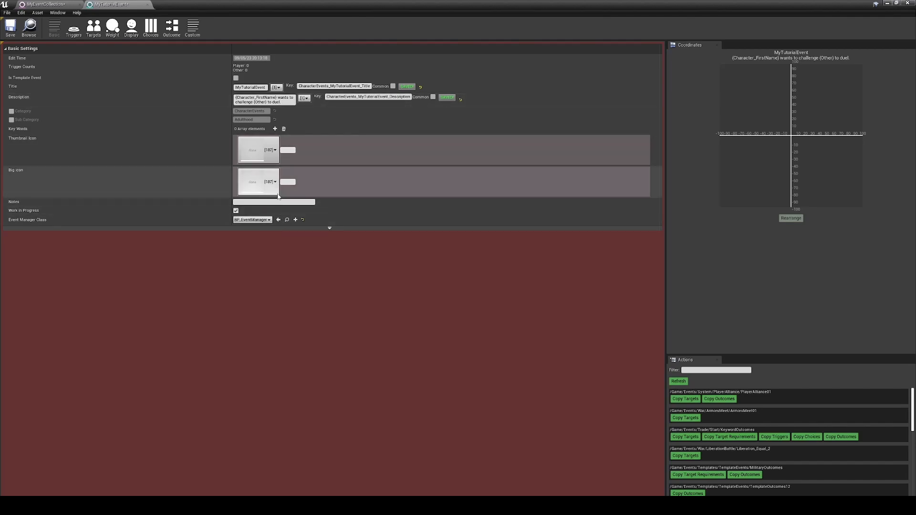
Change the event's title to "Duel in the family" and save the title text.
{"action": "left_click", "coordinate": [257, 88]}
{"action": "key", "text": "BackSpace"}
{"action": "key", "text": "BackSpace"}
{"action": "key", "text": "BackSpace"}
{"action": "key", "text": "BackSpace"}
{"action": "key", "text": "BackSpace"}
{"action": "key", "text": "BackSpace"}
{"action": "key", "text": "BackSpace"}
{"action": "key", "text": "BackSpace"}
{"action": "key", "text": "BackSpace"}
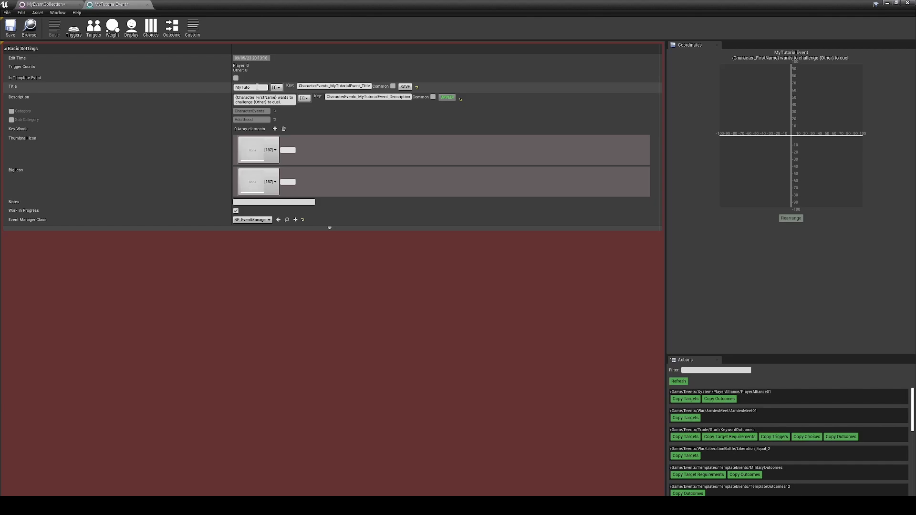
{"action": "key", "text": "BackSpace"}
{"action": "key", "text": "BackSpace"}
{"action": "key", "text": "BackSpace"}
{"action": "key", "text": "BackSpace"}
{"action": "key", "text": "BackSpace"}
{"action": "type", "text": "Duel"}
{"action": "key", "text": "BackSpace"}
{"action": "key", "text": "BackSpace"}
{"action": "key", "text": "BackSpace"}
{"action": "key", "text": "BackSpace"}
{"action": "key", "text": "BackSpace"}
{"action": "key", "text": "BackSpace"}
{"action": "key", "text": "BackSpace"}
{"action": "key", "text": "BackSpace"}
{"action": "type", "text": "in the family"}
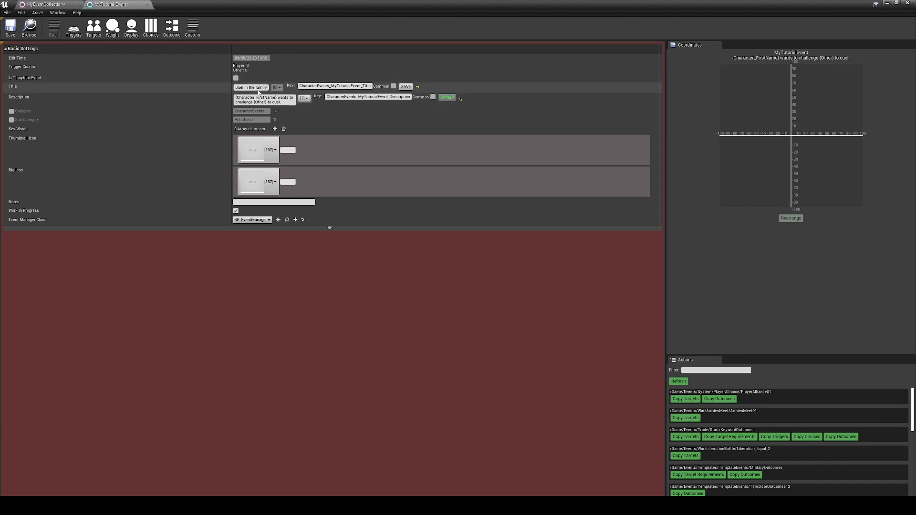
{"action": "left_click", "coordinate": [406, 87]}
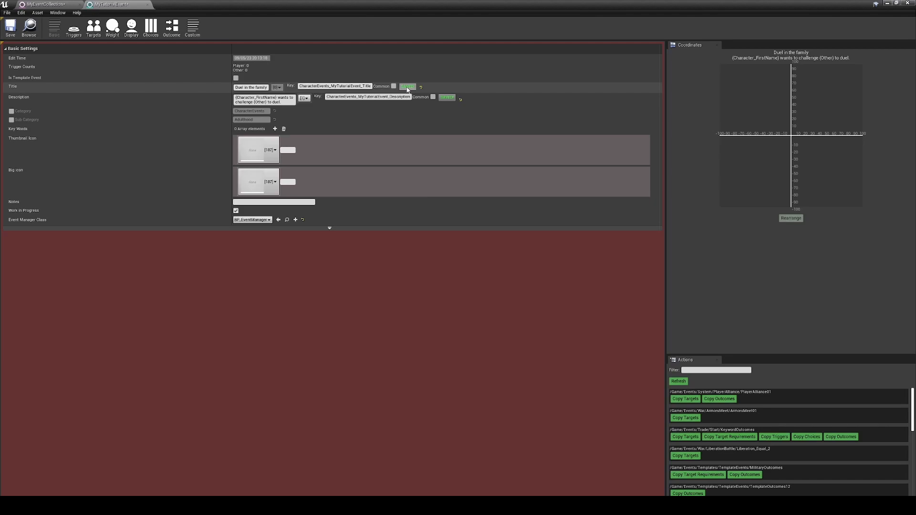
Set the event's big icon to the MI_Event_AdultConflict image.
{"action": "left_click", "coordinate": [274, 183]}
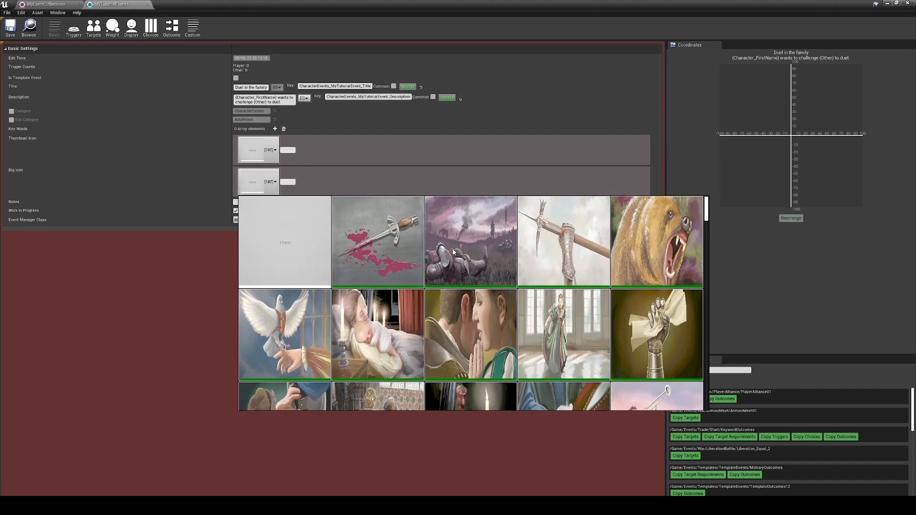
{"action": "scroll", "coordinate": [476, 264], "scroll_direction": "down", "scroll_amount": 3}
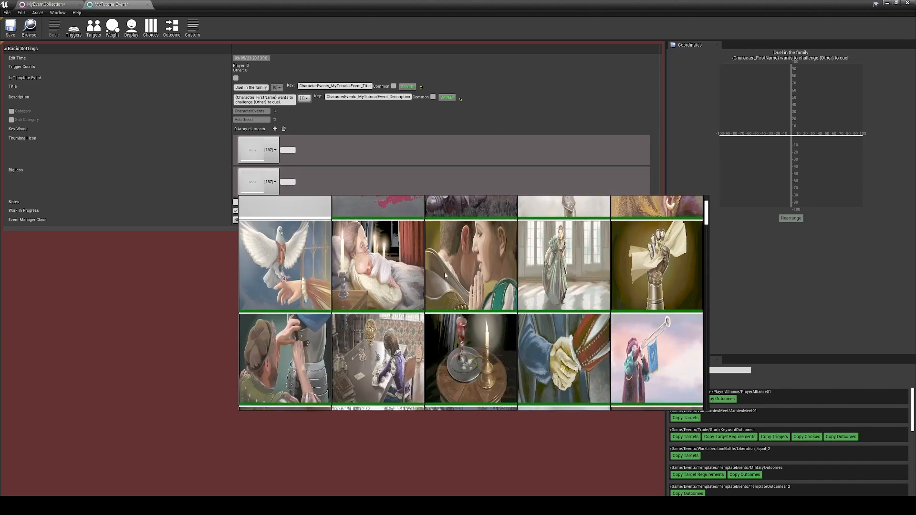
{"action": "scroll", "coordinate": [462, 276], "scroll_direction": "down", "scroll_amount": 12}
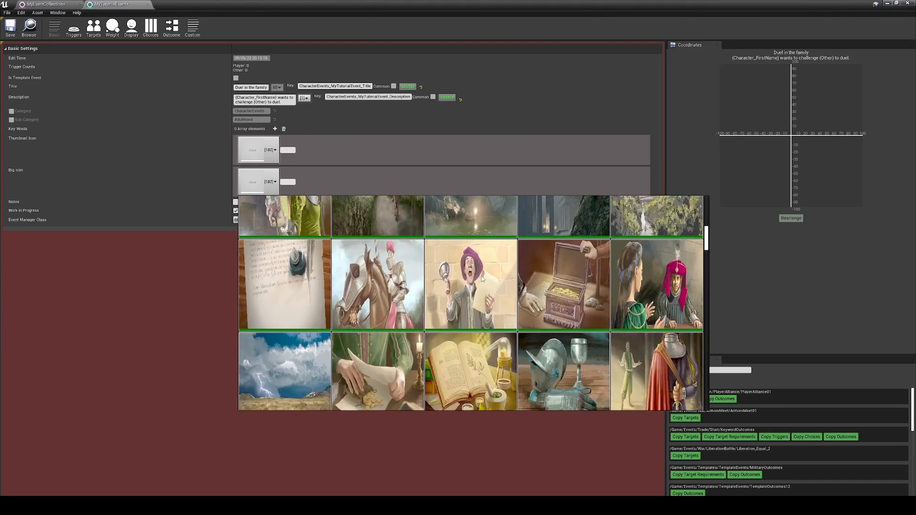
{"action": "scroll", "coordinate": [482, 274], "scroll_direction": "down", "scroll_amount": 2}
{"action": "scroll", "coordinate": [477, 272], "scroll_direction": "down", "scroll_amount": 12}
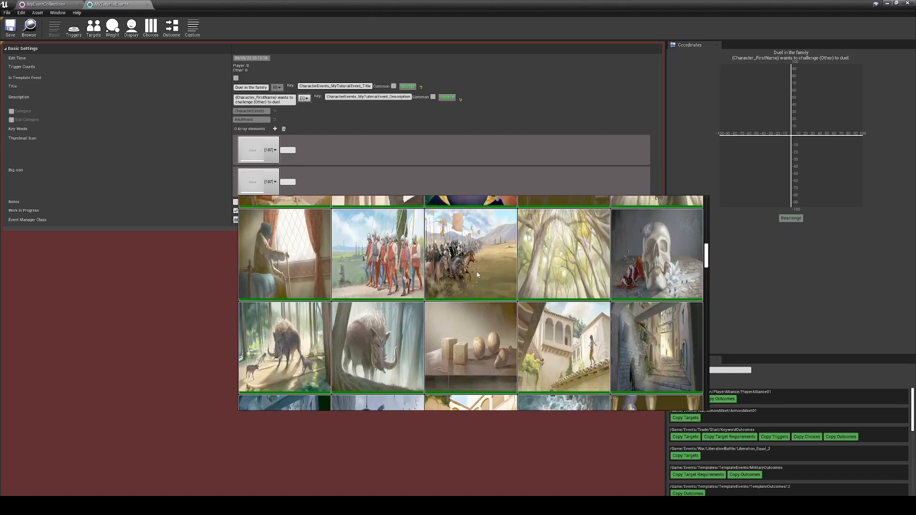
{"action": "scroll", "coordinate": [465, 276], "scroll_direction": "down", "scroll_amount": 12}
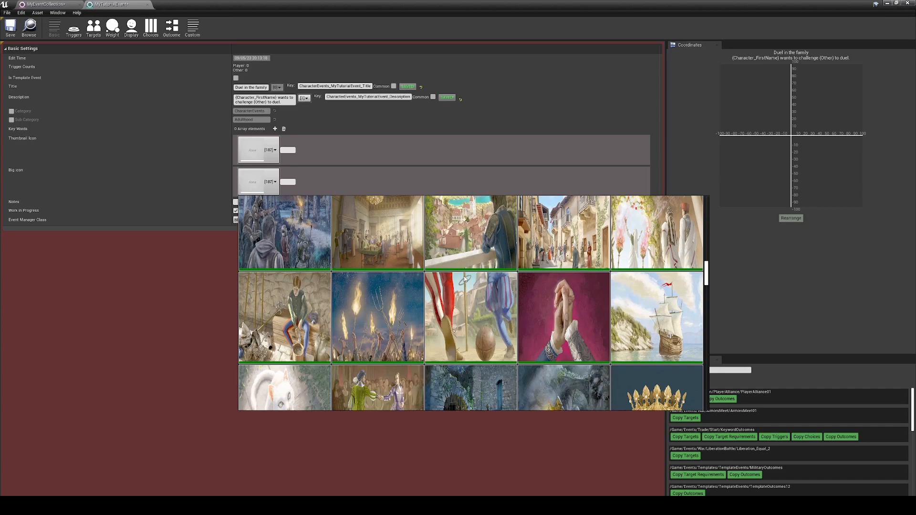
{"action": "scroll", "coordinate": [470, 275], "scroll_direction": "down", "scroll_amount": 5}
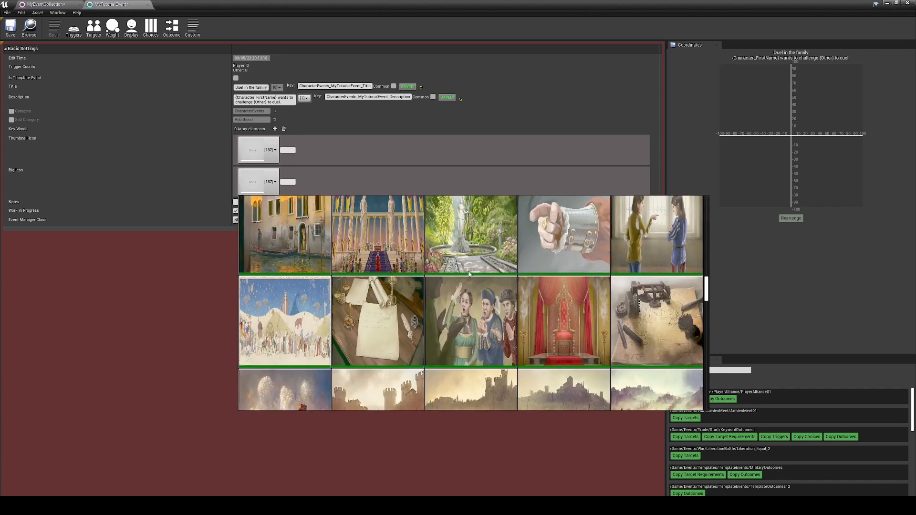
{"action": "left_click", "coordinate": [439, 299]}
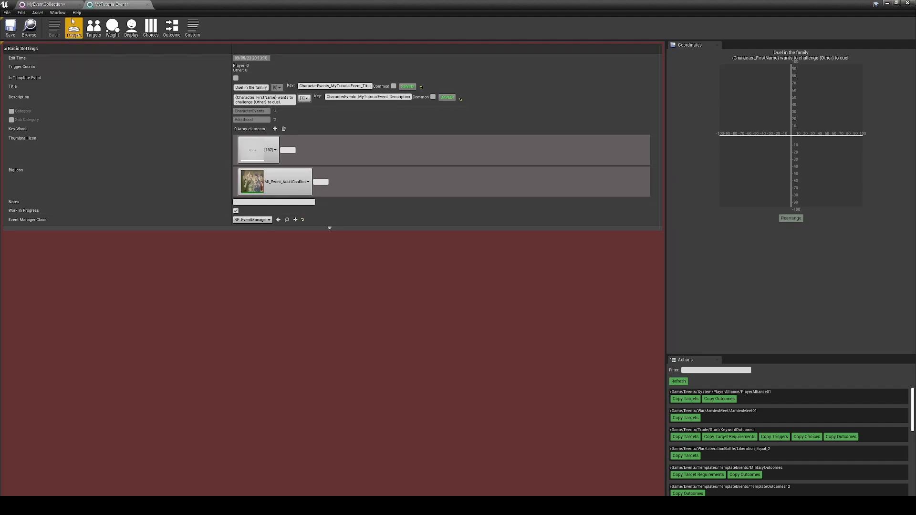
Examine the event's trigger condition, weight value and the conditions of its two display targets.
{"action": "left_click", "coordinate": [74, 32]}
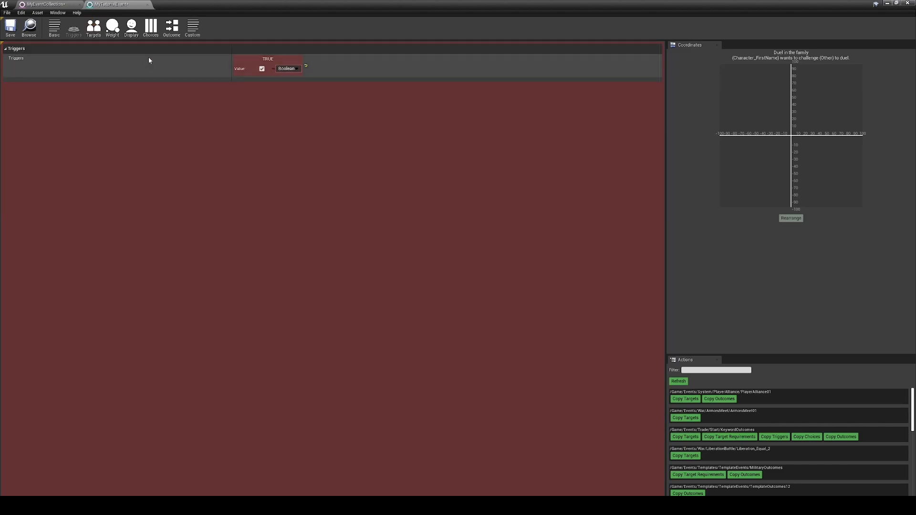
{"action": "left_click", "coordinate": [262, 69]}
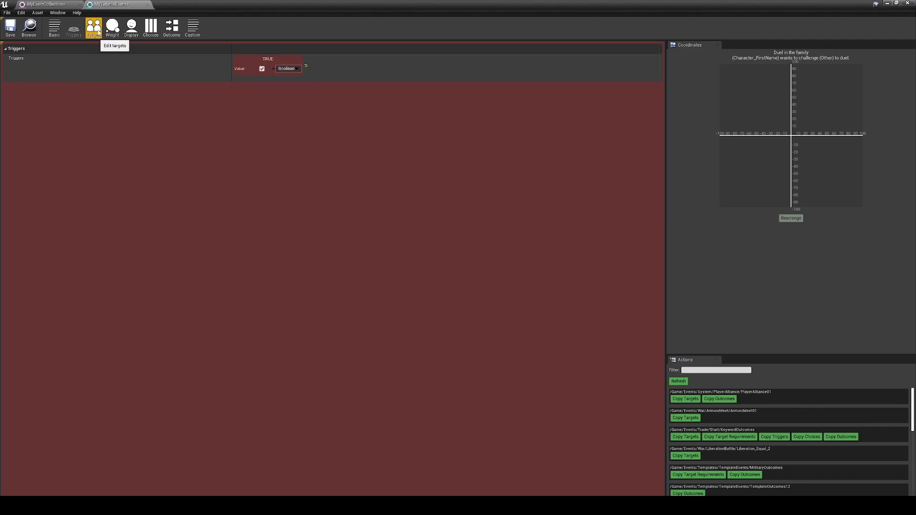
{"action": "left_click", "coordinate": [114, 30]}
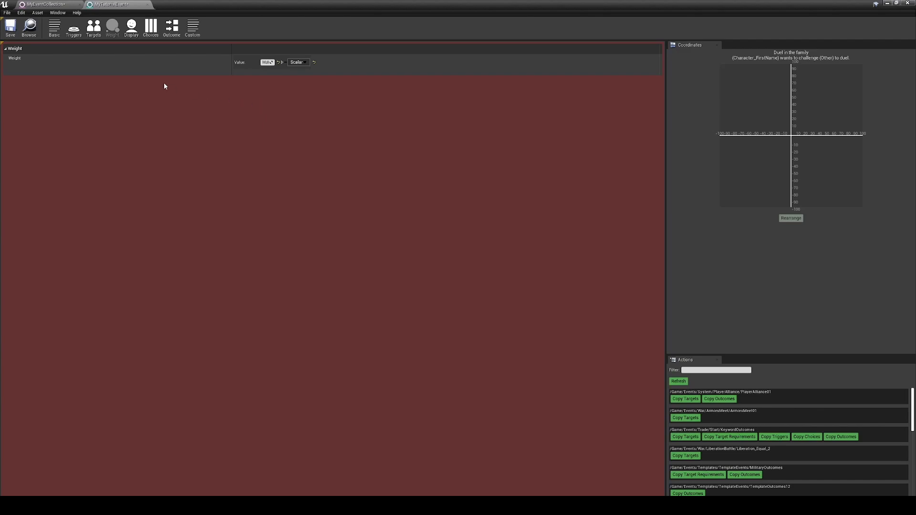
{"action": "left_click", "coordinate": [131, 29]}
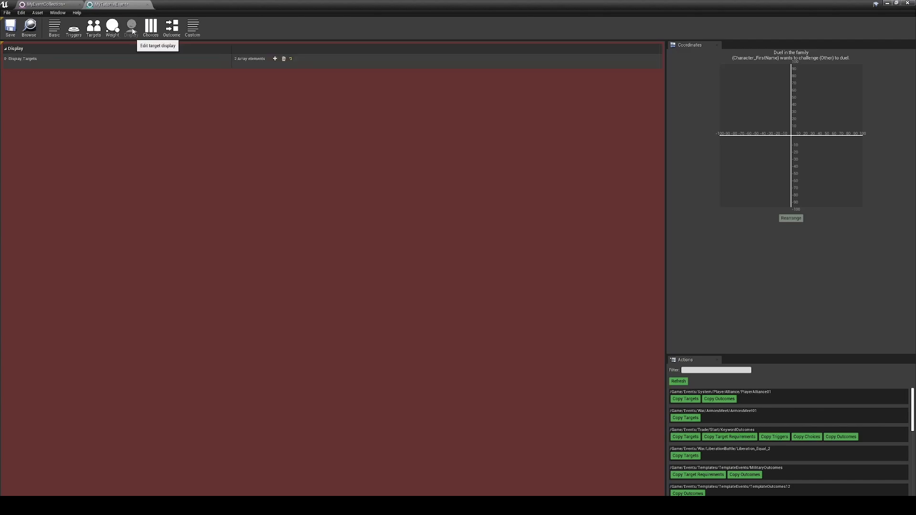
{"action": "left_click", "coordinate": [6, 60]}
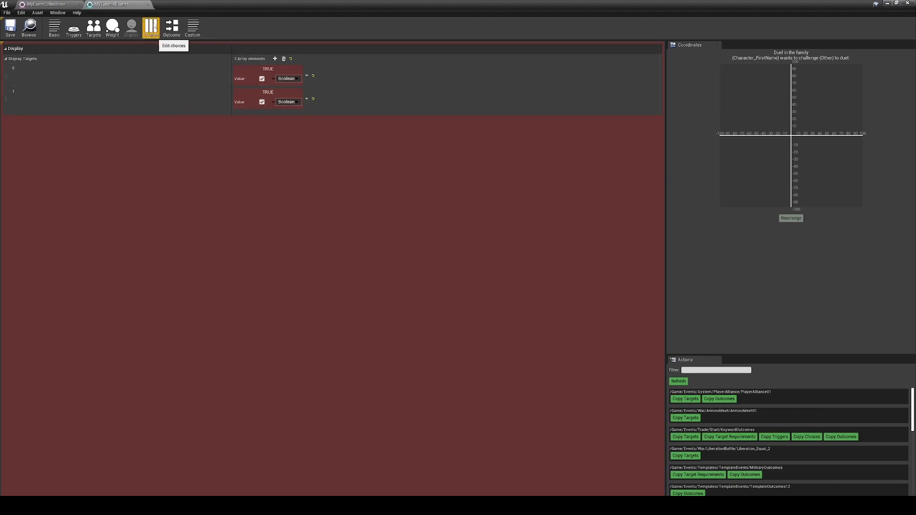
Add two choices to the event and expand the settings of both.
{"action": "left_click", "coordinate": [153, 30]}
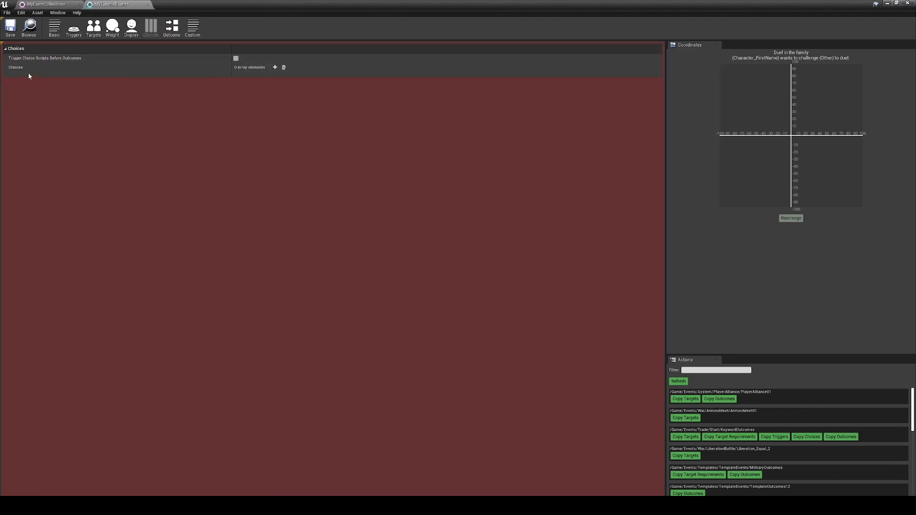
{"action": "left_click", "coordinate": [275, 67]}
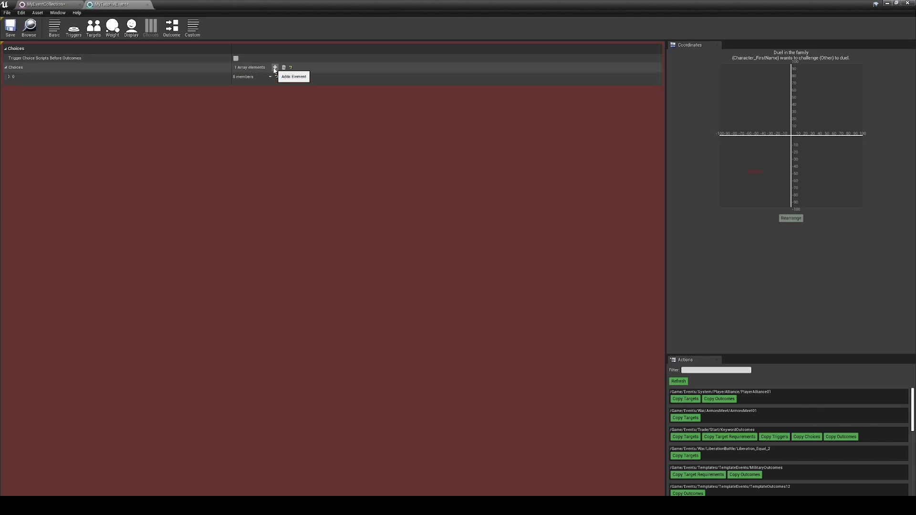
{"action": "left_click", "coordinate": [275, 68]}
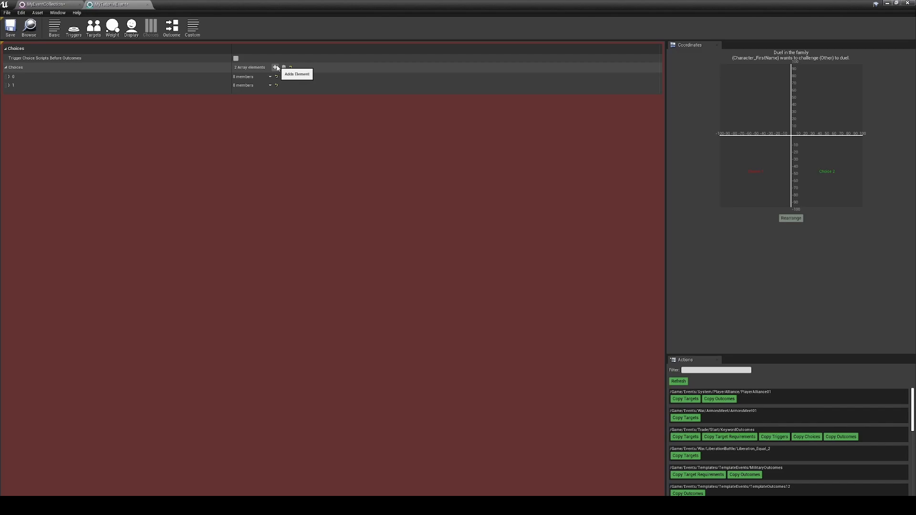
{"action": "left_click", "coordinate": [9, 78]}
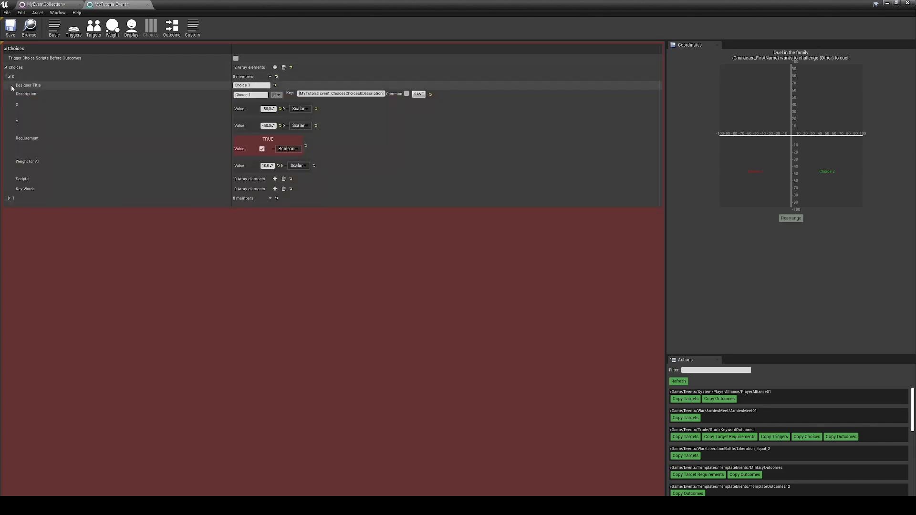
{"action": "left_click", "coordinate": [10, 198]}
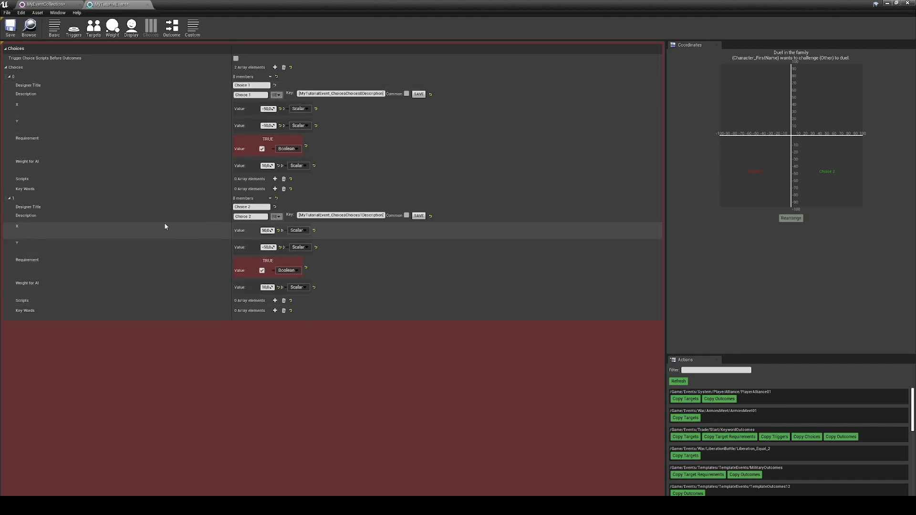
Set the designer titles to "NormalDuel" for the first choice and "IwantToKillyou" for the second.
{"action": "left_click_drag", "start_coordinate": [261, 86], "coordinate": [221, 85]}
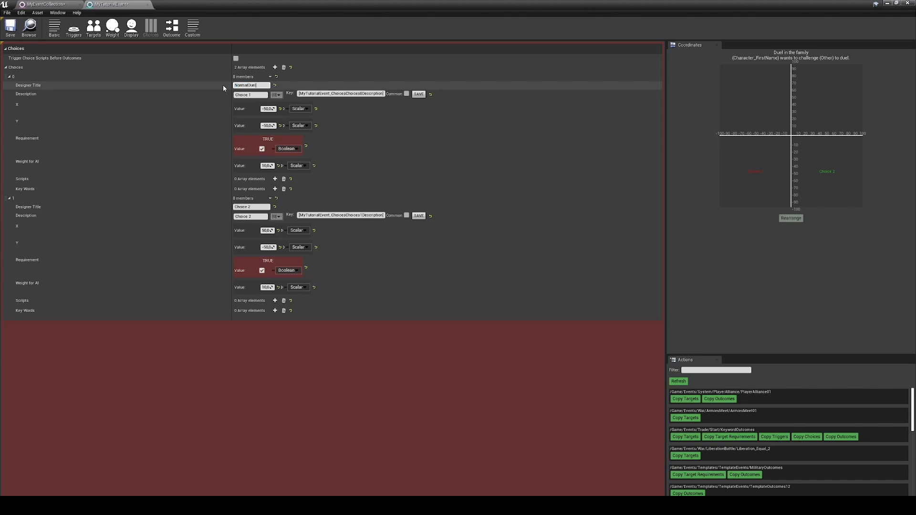
{"action": "left_click", "coordinate": [254, 207]}
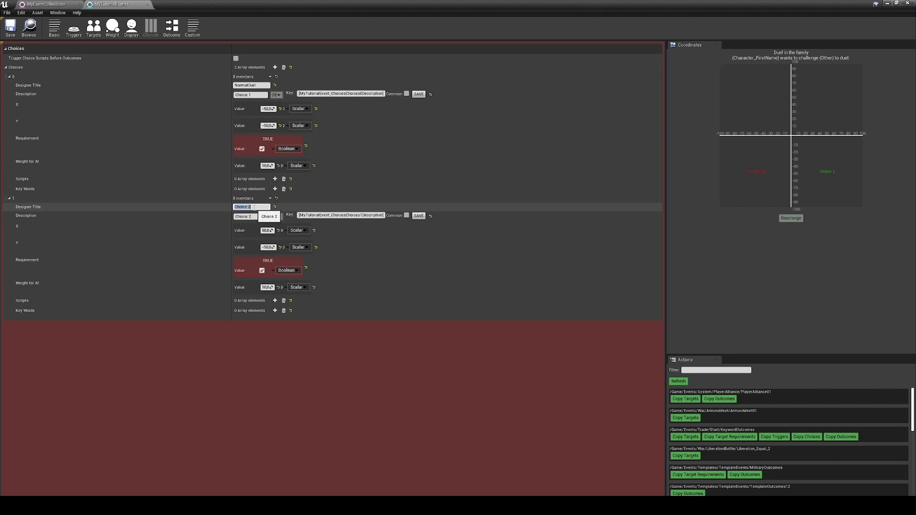
{"action": "key", "text": "BackSpace"}
{"action": "left_click", "coordinate": [256, 217]}
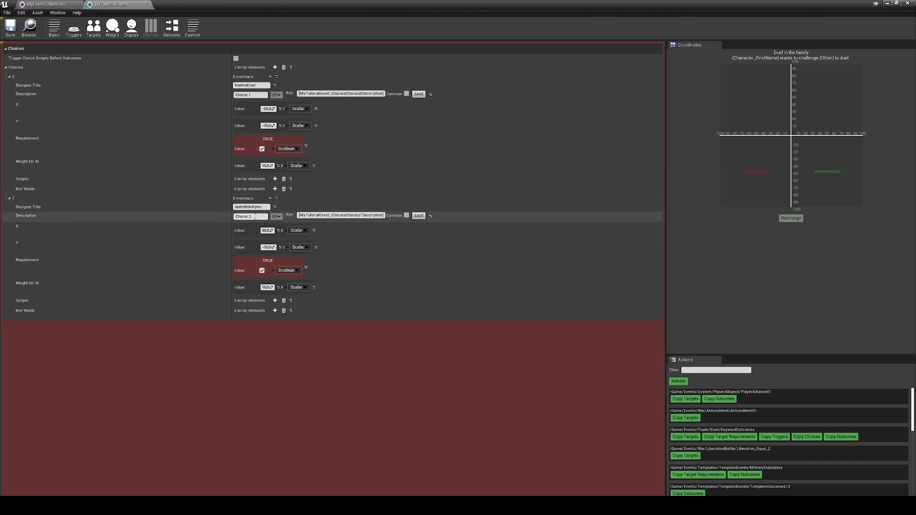
Change the first choice's description to "Let's fight with wooden swords" and save the text.
{"action": "left_click", "coordinate": [256, 95]}
{"action": "left_click_drag", "start_coordinate": [262, 95], "coordinate": [186, 97]}
{"action": "type", "text": "Let's fight with"}
{"action": "type", "text": "wooden swords"}
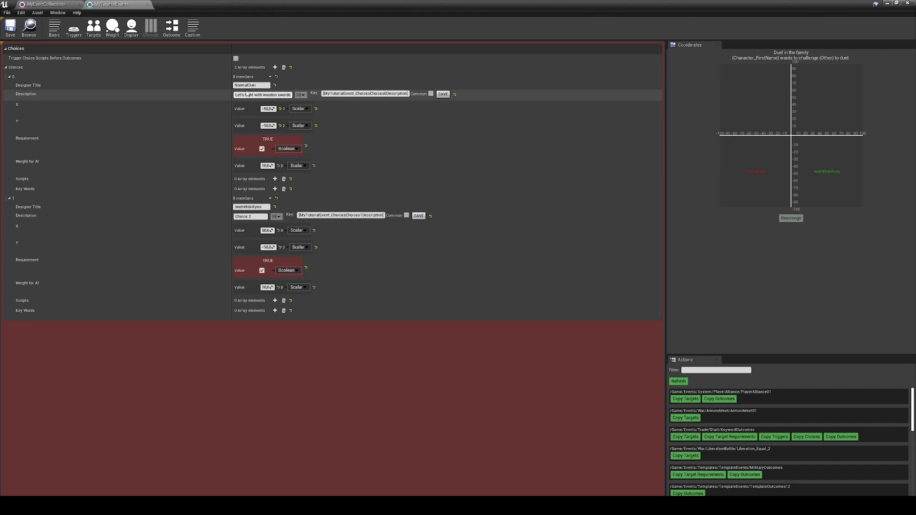
{"action": "left_click", "coordinate": [443, 94]}
Change the second choice's description to "Let's fight with real swords" and save the text.
{"action": "left_click", "coordinate": [259, 216]}
{"action": "left_click_drag", "start_coordinate": [259, 216], "coordinate": [205, 217]}
{"action": "type", "text": "Let's fight"}
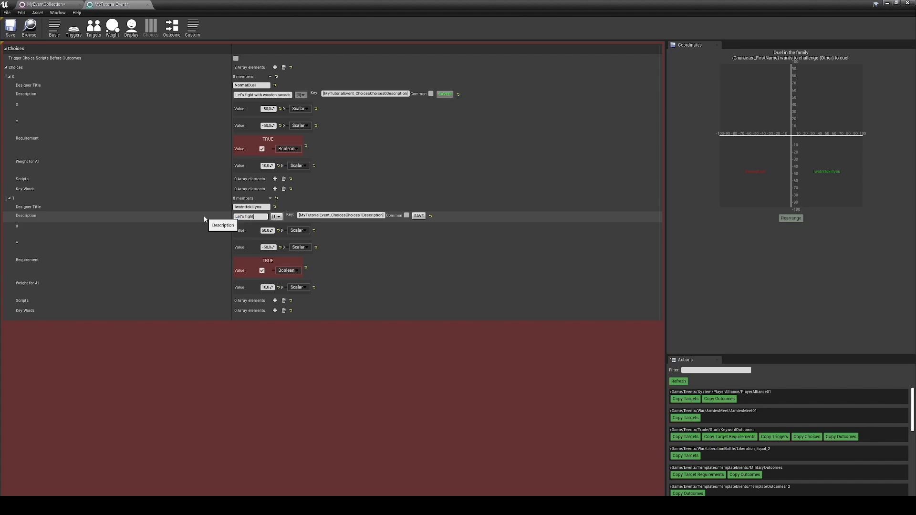
{"action": "type", "text": " with real"}
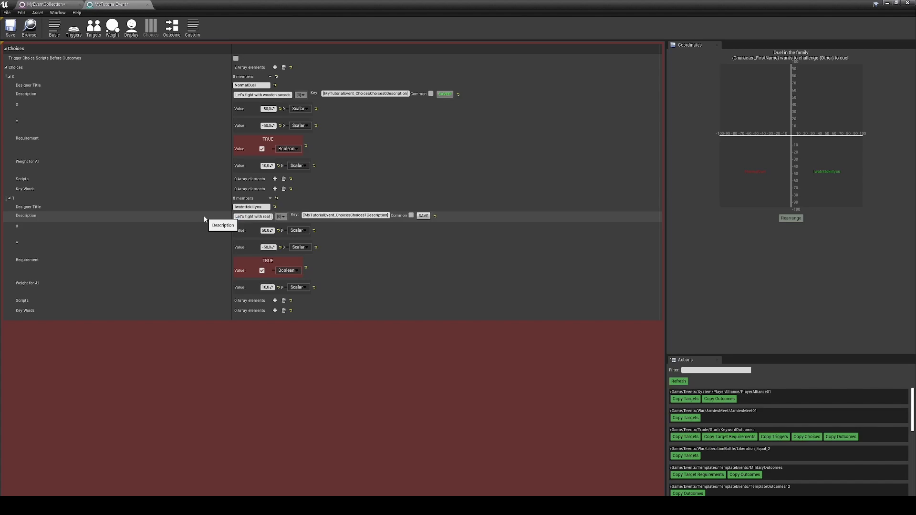
{"action": "type", "text": " swords"}
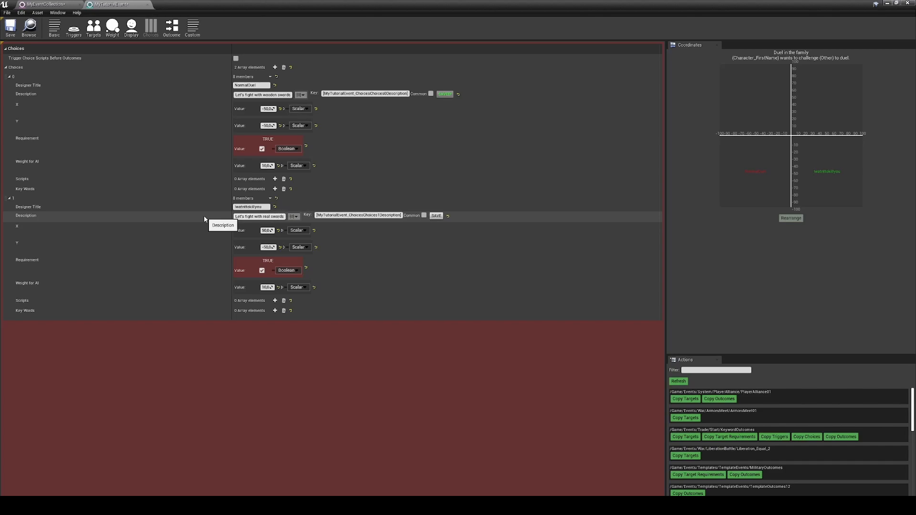
{"action": "left_click", "coordinate": [436, 216]}
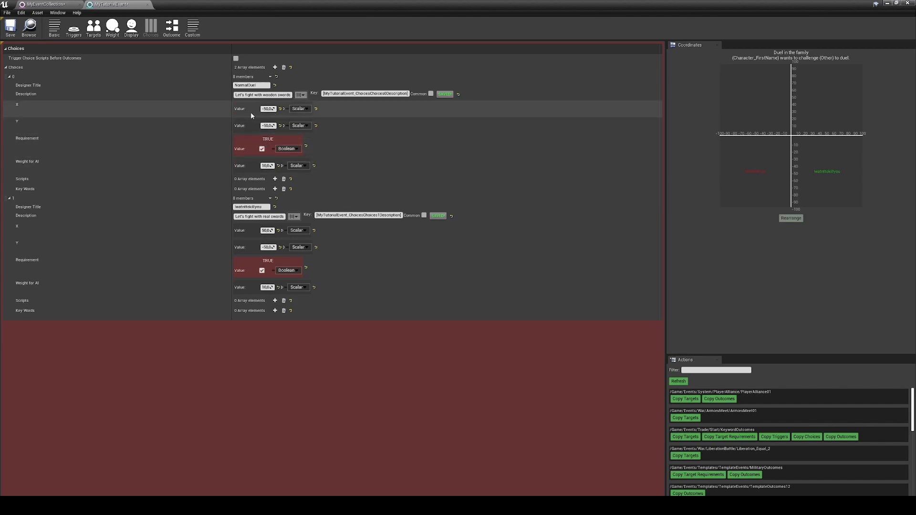
Set the first choice's X to the Compare Militarys blueprint and its Y value to 50.
{"action": "left_click", "coordinate": [299, 108]}
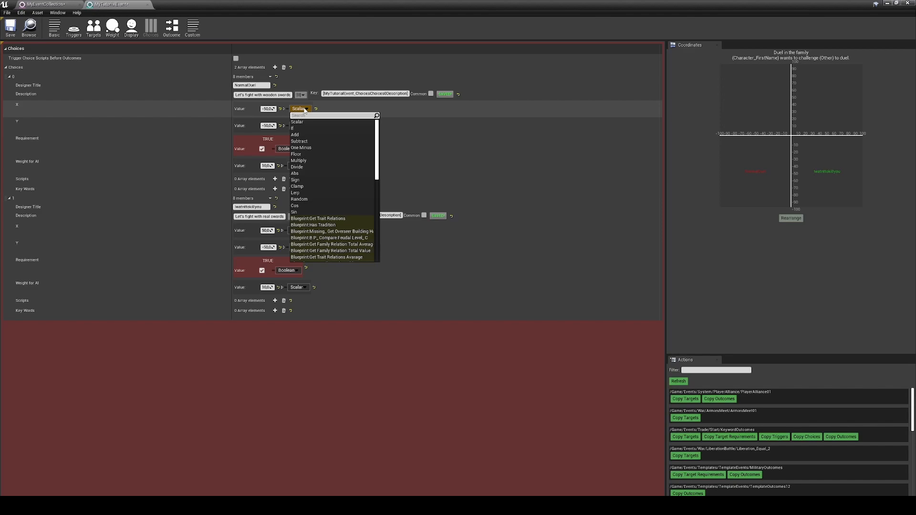
{"action": "type", "text": "com"}
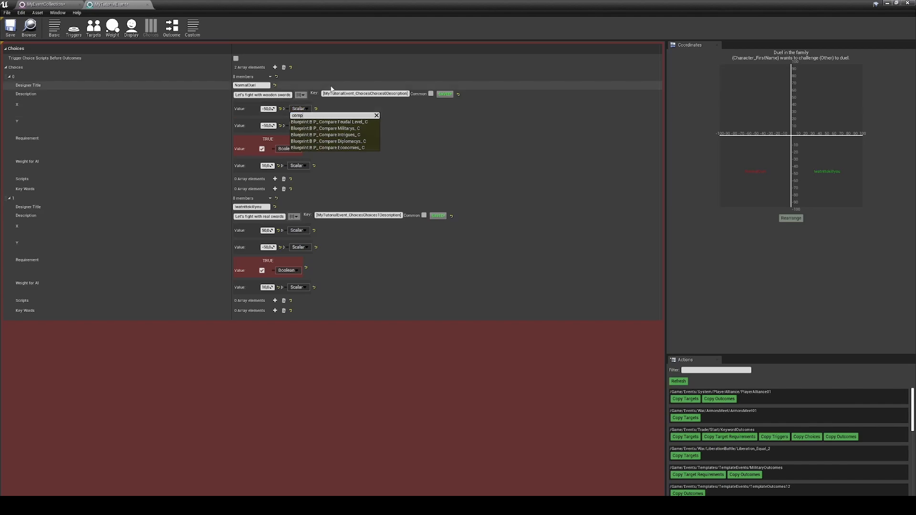
{"action": "type", "text": "p"}
{"action": "left_click", "coordinate": [332, 128]}
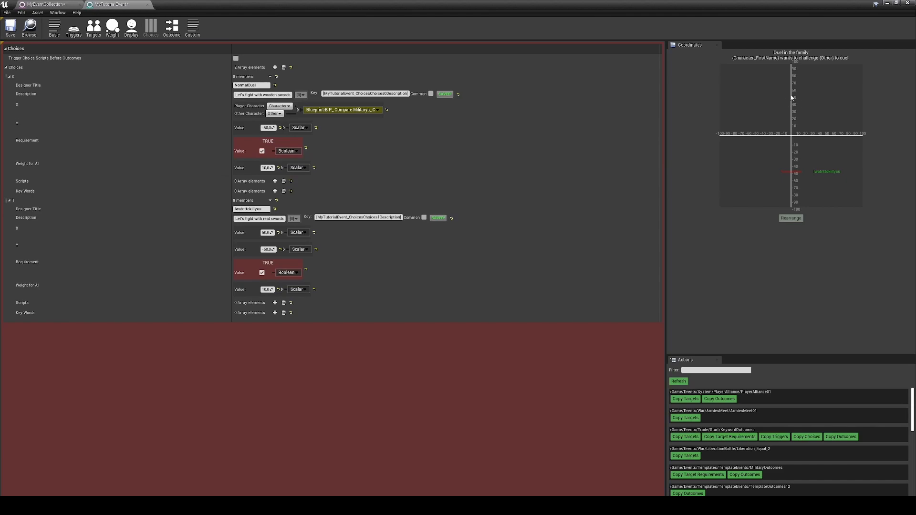
{"action": "left_click", "coordinate": [268, 127]}
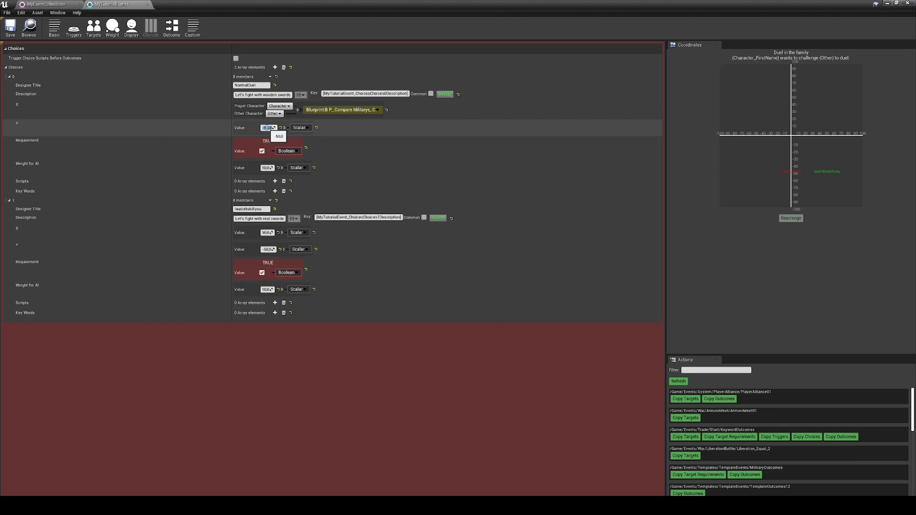
{"action": "type", "text": "50"}
{"action": "left_click", "coordinate": [251, 86]}
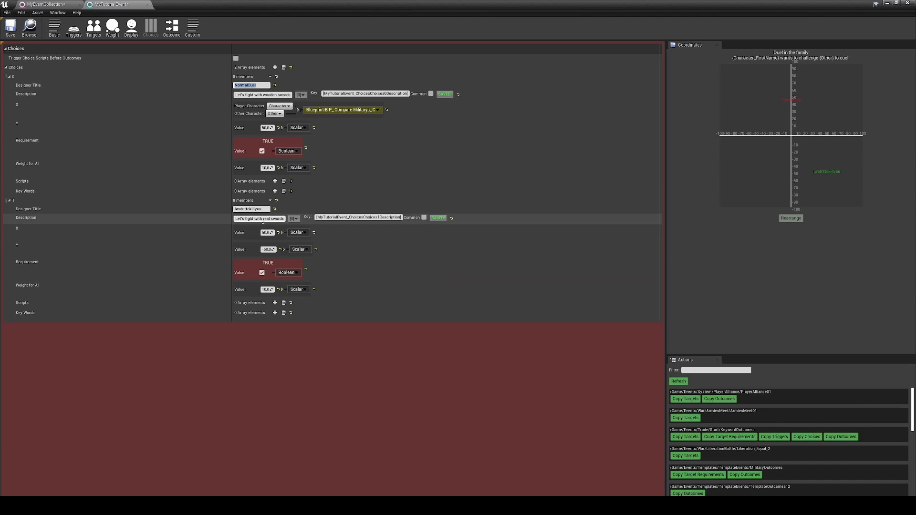
Set the second choice's X to the Compare Militarys blueprint and wrap it in an Add operation.
{"action": "left_click", "coordinate": [297, 232]}
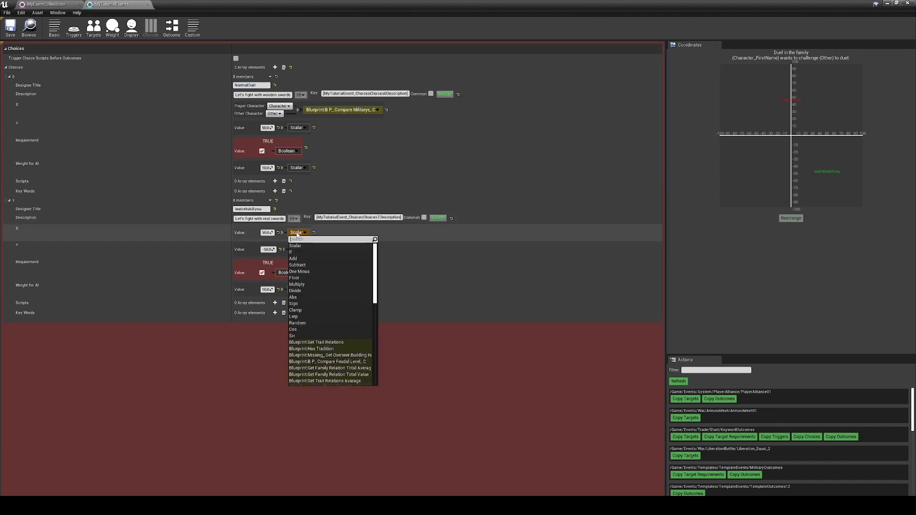
{"action": "type", "text": "comp"}
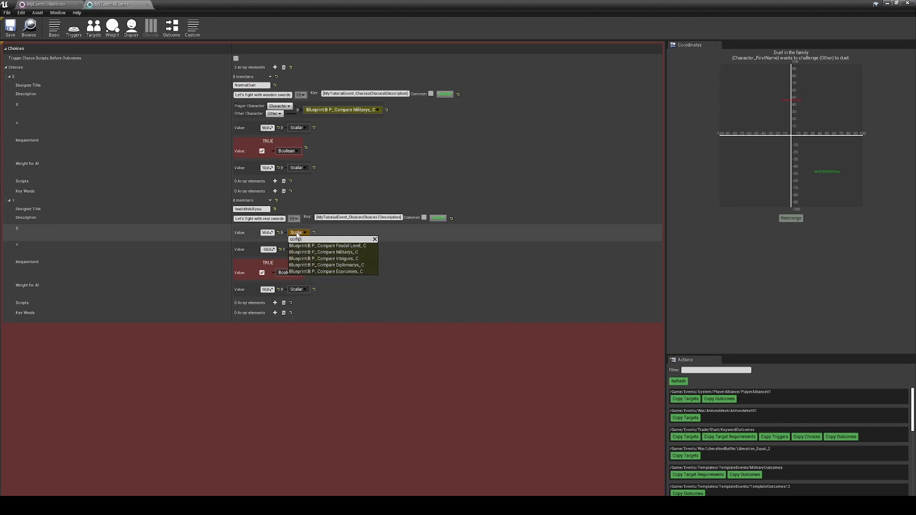
{"action": "type", "text": "a"}
{"action": "left_click", "coordinate": [331, 252]}
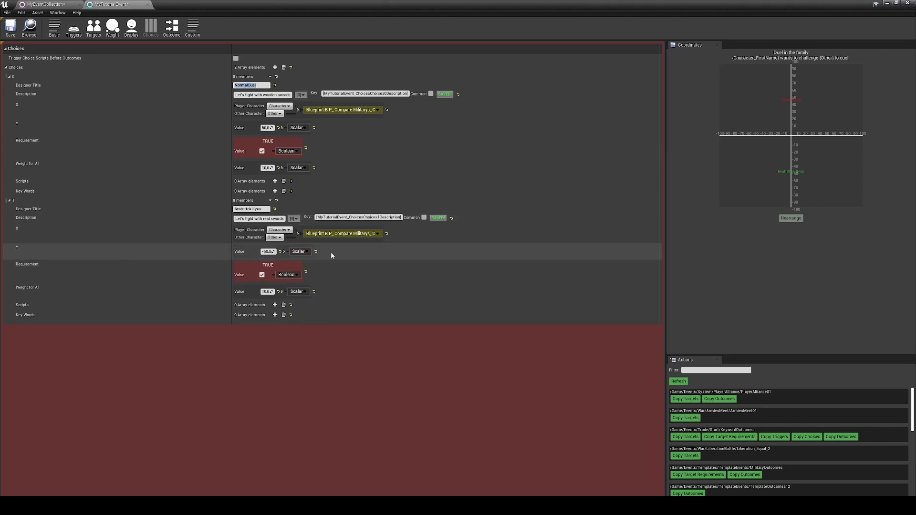
{"action": "left_click", "coordinate": [345, 234]}
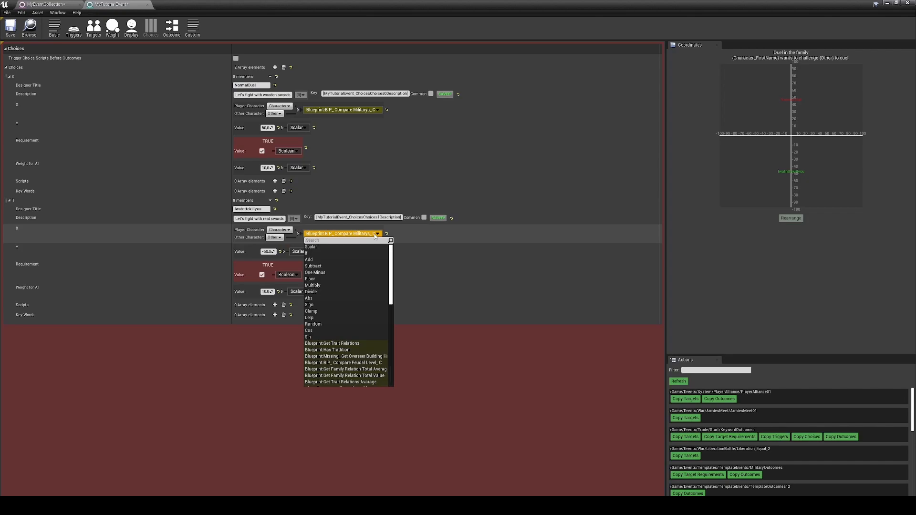
{"action": "left_click", "coordinate": [309, 260]}
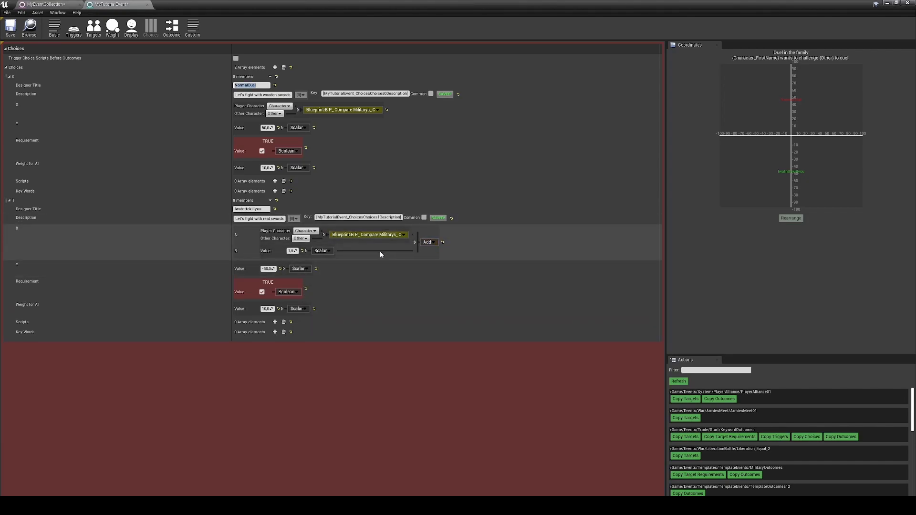
Set the second term of the second choice's X sum to Character:S_Military minus 10.
{"action": "left_click", "coordinate": [321, 250]}
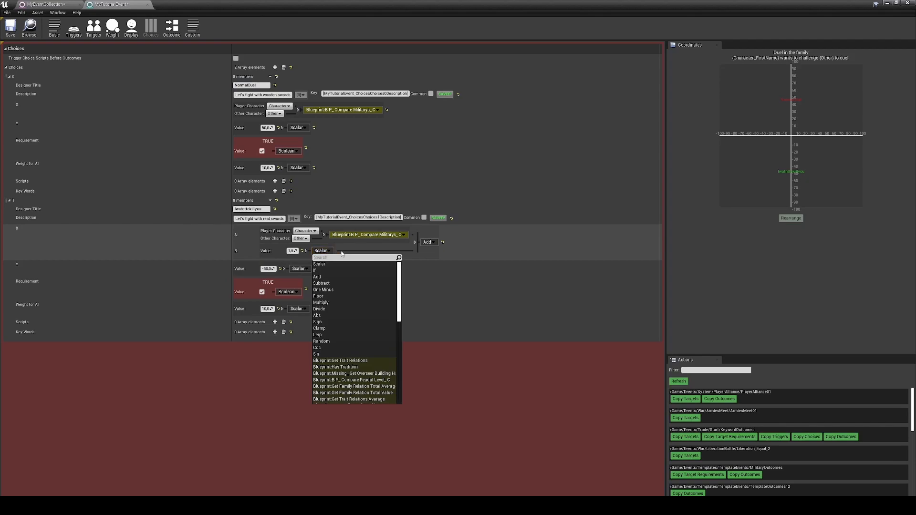
{"action": "type", "text": "ca"}
{"action": "type", "text": "ha"}
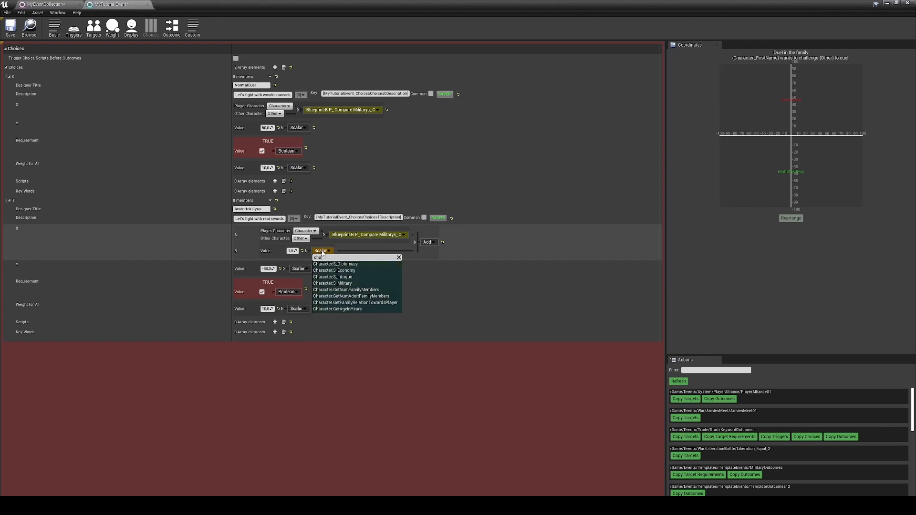
{"action": "left_click", "coordinate": [339, 283]}
{"action": "left_click", "coordinate": [309, 252]}
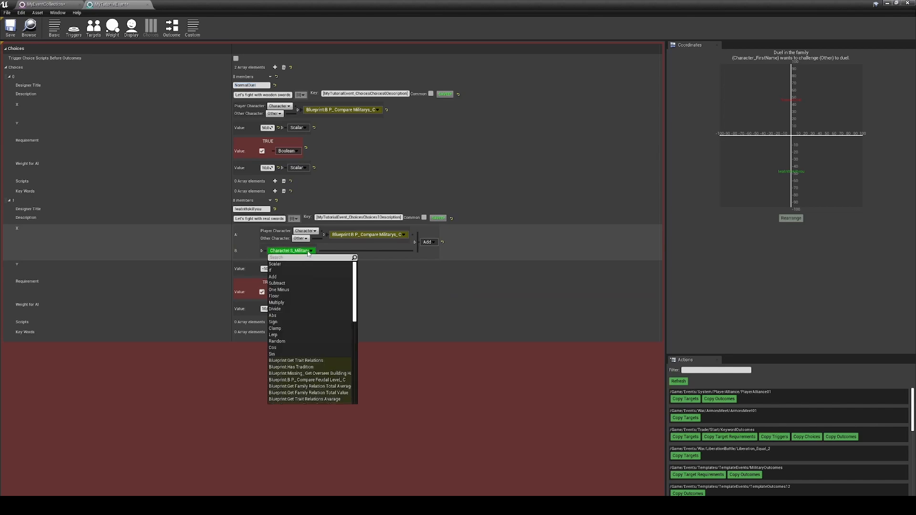
{"action": "left_click", "coordinate": [277, 283]}
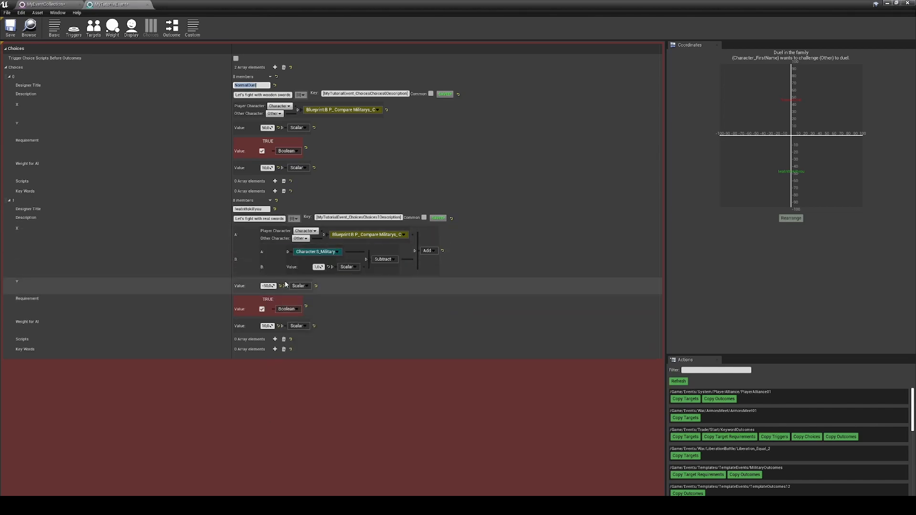
{"action": "left_click", "coordinate": [318, 267]}
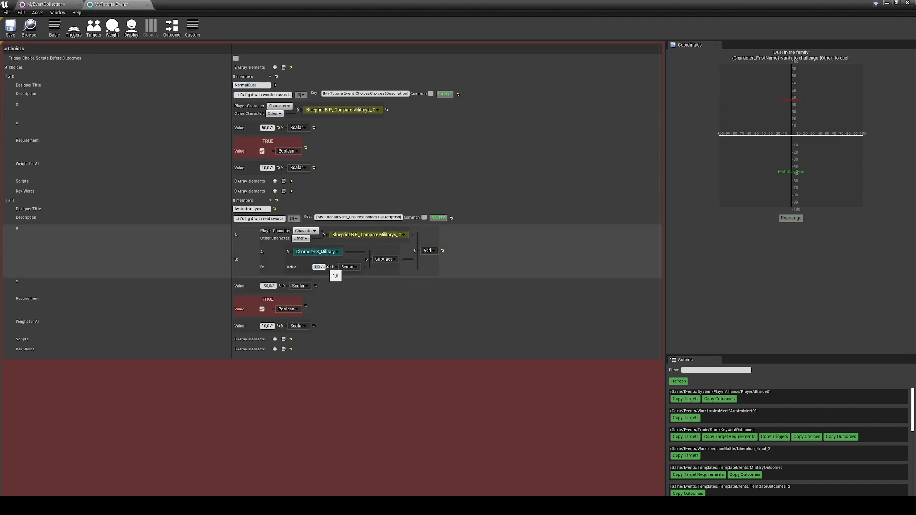
{"action": "key", "text": "Return"}
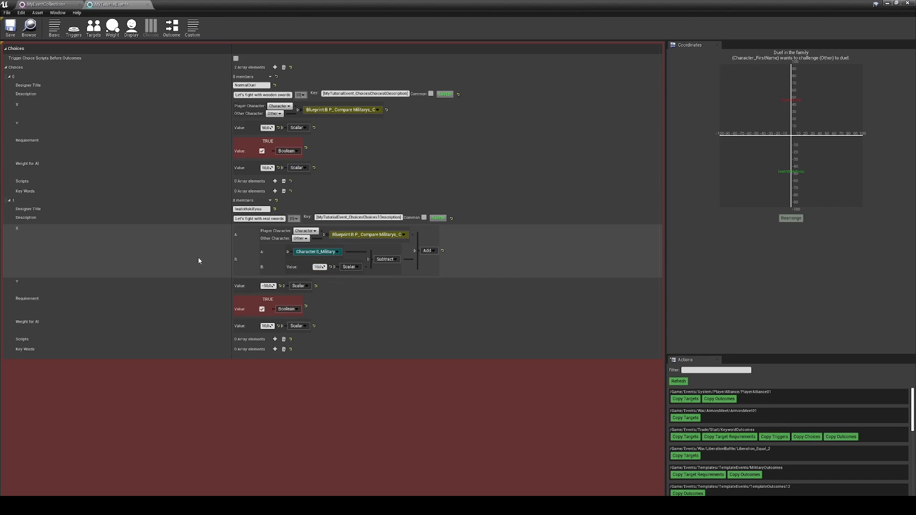
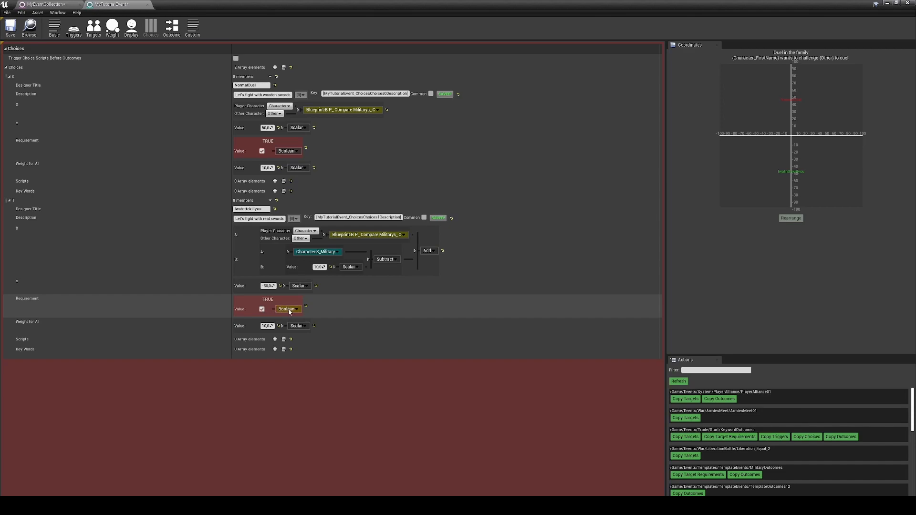
Set the second choice's requirement to the Has Trait blueprint.
{"action": "left_click", "coordinate": [288, 309]}
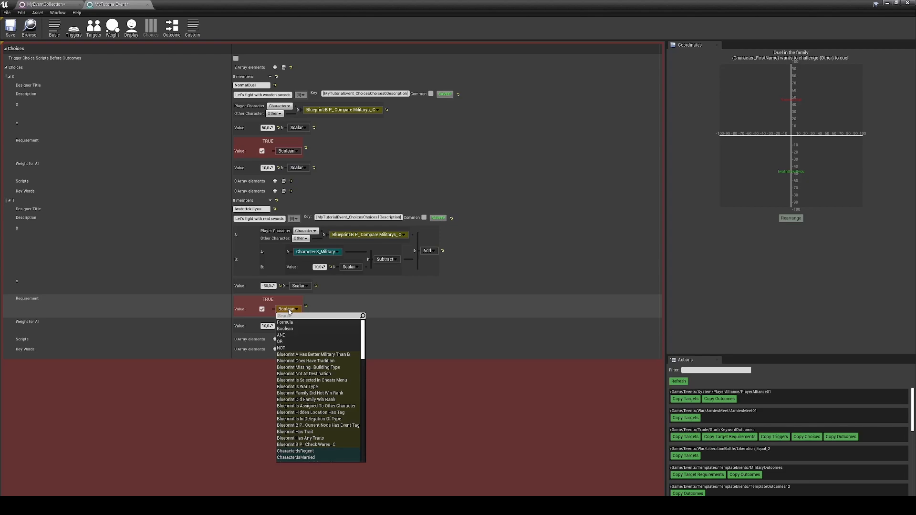
{"action": "type", "text": "hastr"}
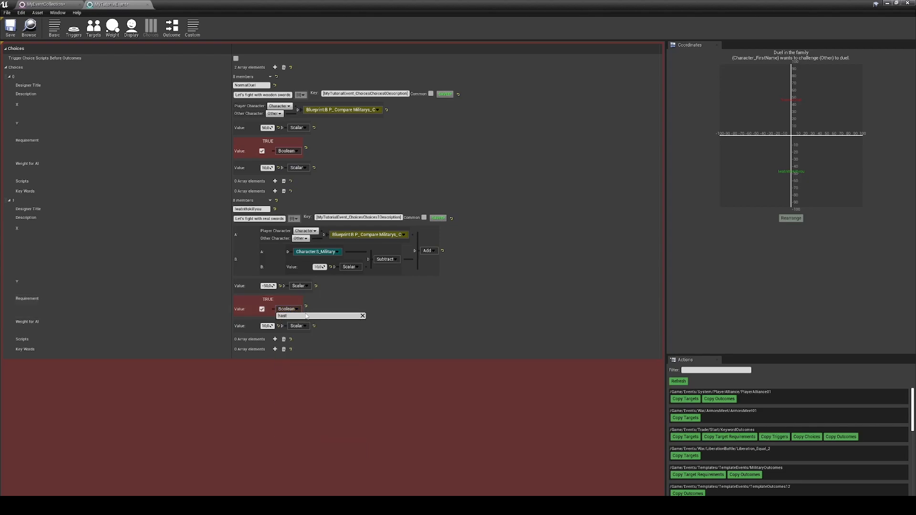
{"action": "key", "text": "BackSpace"}
{"action": "key", "text": "BackSpace"}
{"action": "key", "text": "BackSpace"}
{"action": "key", "text": "BackSpace"}
{"action": "type", "text": "ta"}
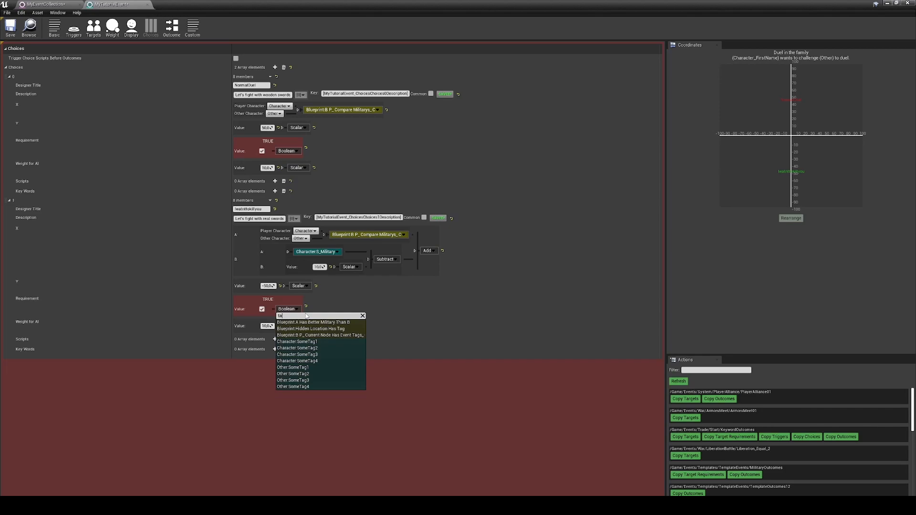
{"action": "key", "text": "BackSpace"}
{"action": "key", "text": "BackSpace"}
{"action": "type", "text": "trai"}
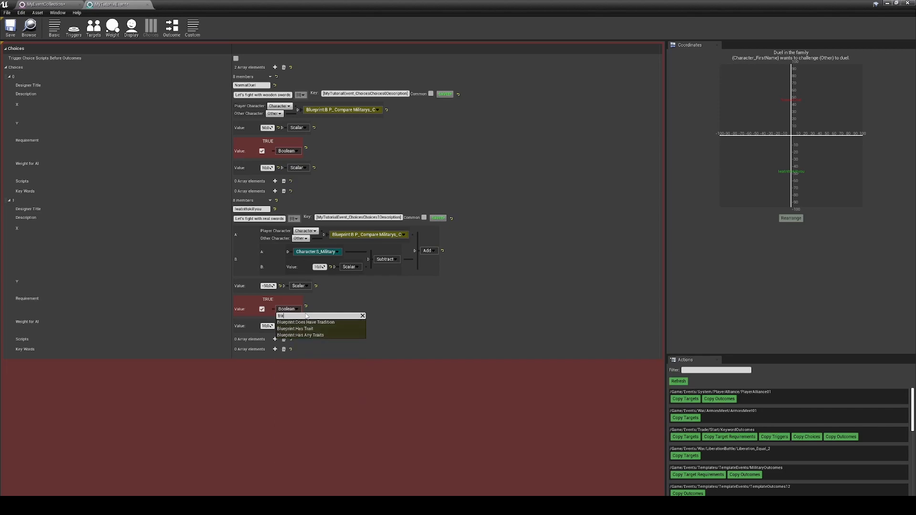
{"action": "left_click", "coordinate": [307, 323]}
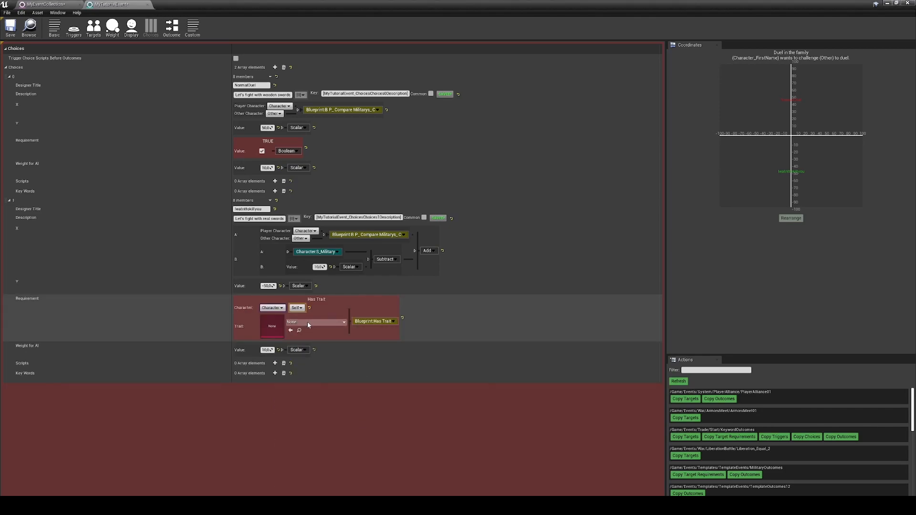
Choose T_P_Sadistic as the required trait, and switch the second choice's requirement back to Boolean.
{"action": "left_click", "coordinate": [310, 323]}
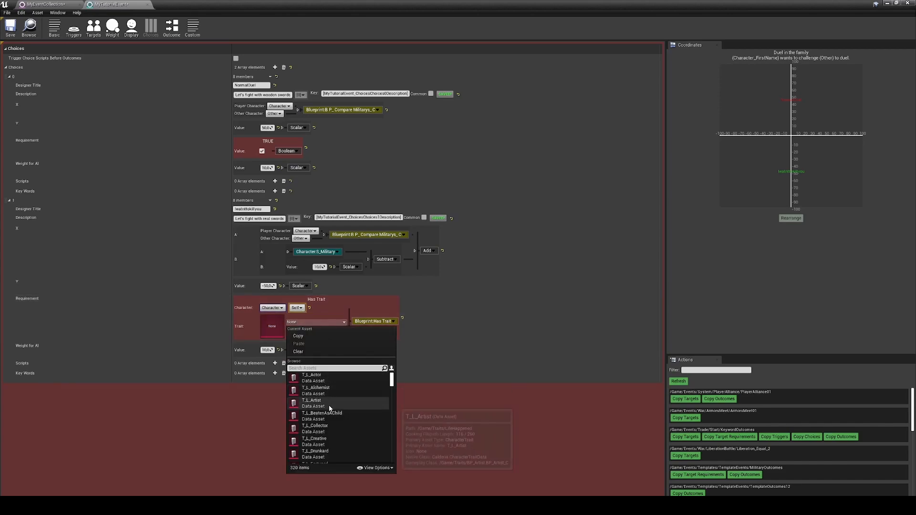
{"action": "type", "text": "t_"}
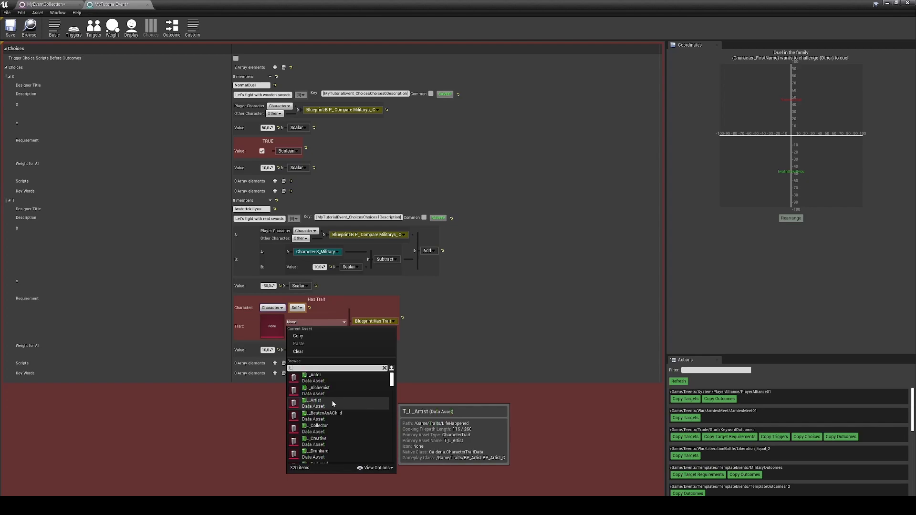
{"action": "type", "text": "p"}
{"action": "left_click_drag", "start_coordinate": [300, 369], "coordinate": [289, 370]}
{"action": "type", "text": "sa"}
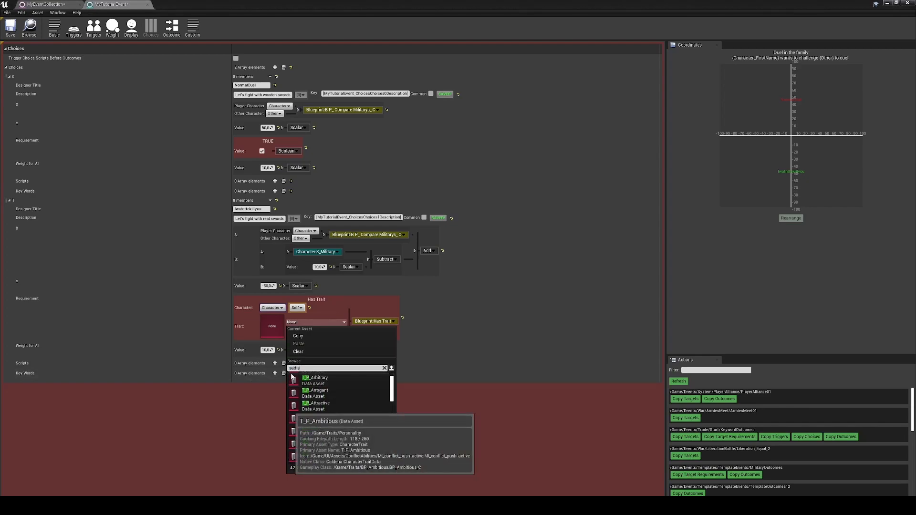
{"action": "type", "text": "dis"}
{"action": "left_click", "coordinate": [310, 377]}
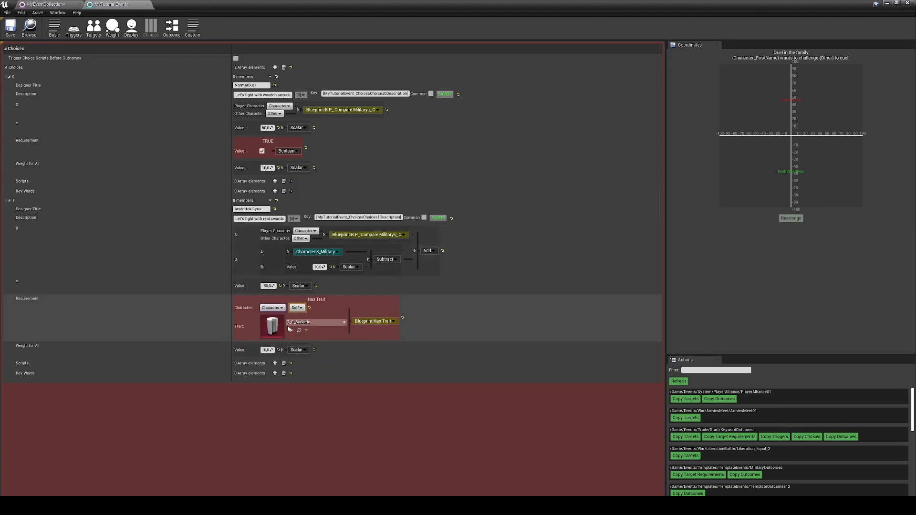
{"action": "left_click", "coordinate": [368, 321]}
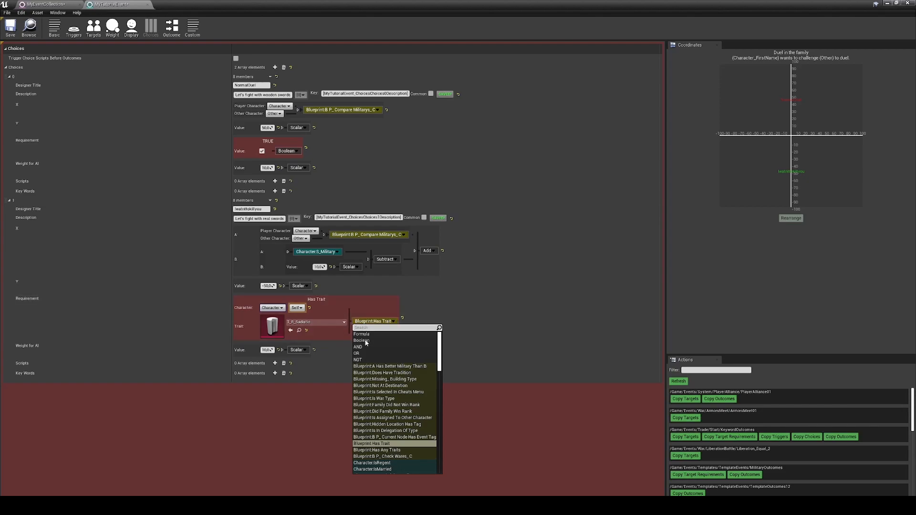
{"action": "left_click", "coordinate": [367, 340]}
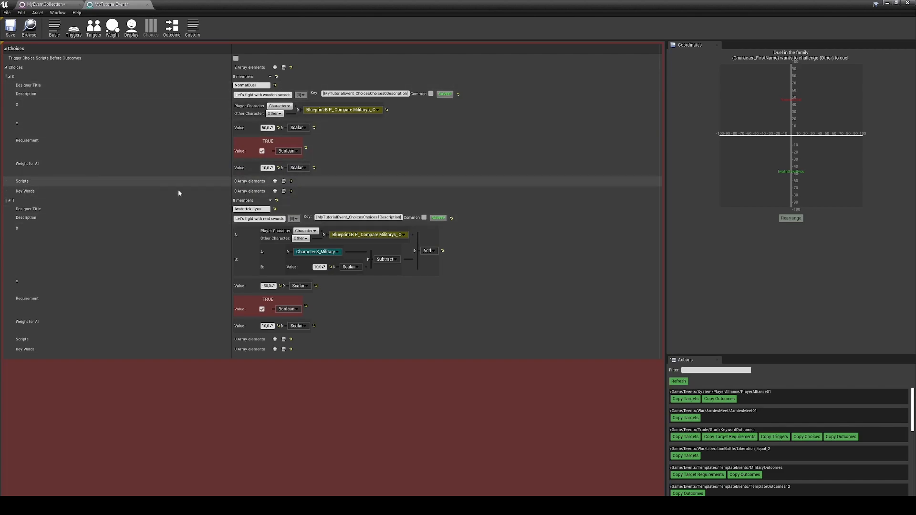
Add a key word to the first choice and set it to DA_ComparingMilitary.
{"action": "left_click", "coordinate": [274, 192]}
{"action": "left_click", "coordinate": [277, 207]}
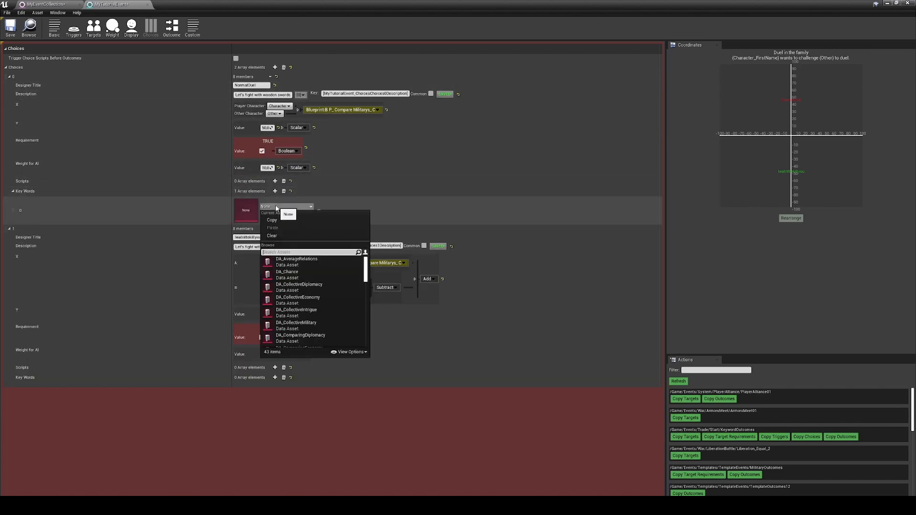
{"action": "type", "text": "comap"}
{"action": "key", "text": "BackSpace"}
{"action": "key", "text": "BackSpace"}
{"action": "type", "text": "pa"}
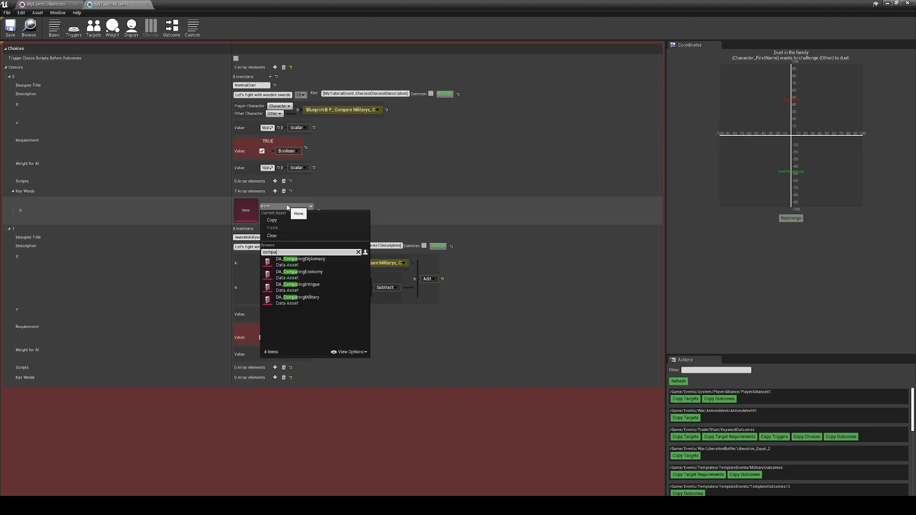
{"action": "left_click", "coordinate": [308, 300]}
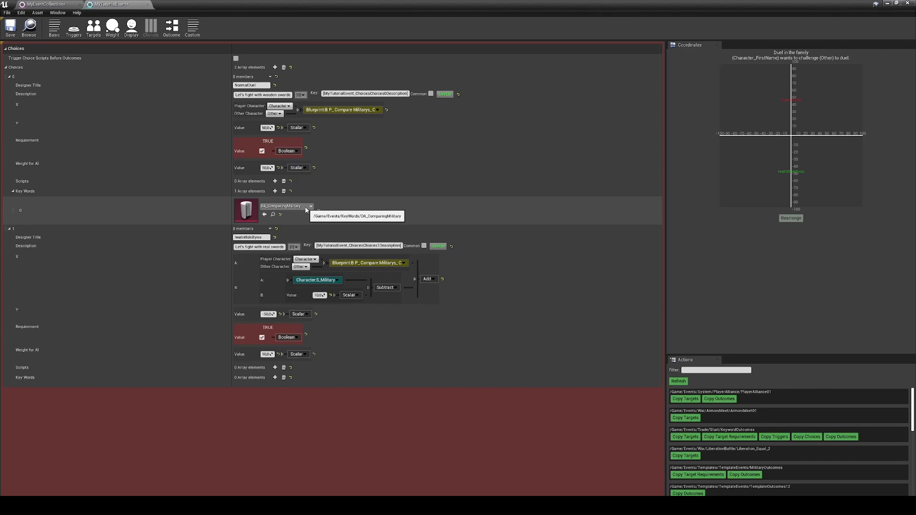
Add a key word to the second choice and set it to DA_ComparingMilitary.
{"action": "left_click", "coordinate": [275, 377]}
{"action": "left_click", "coordinate": [275, 396]}
{"action": "type", "text": "com"}
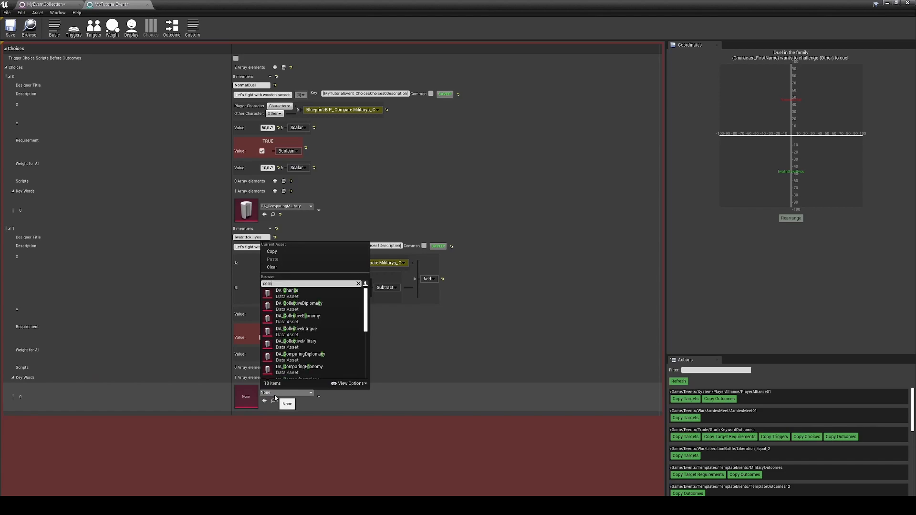
{"action": "type", "text": "pan"}
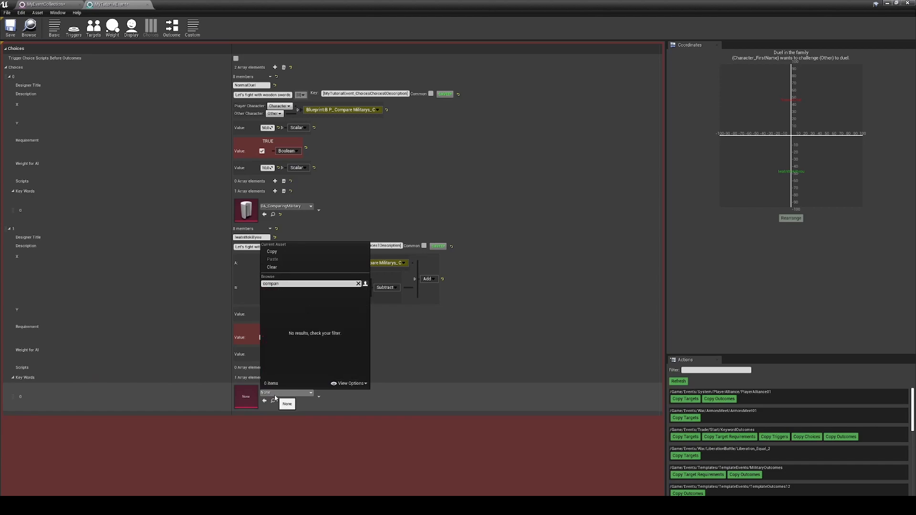
{"action": "key", "text": "BackSpace"}
{"action": "key", "text": "BackSpace"}
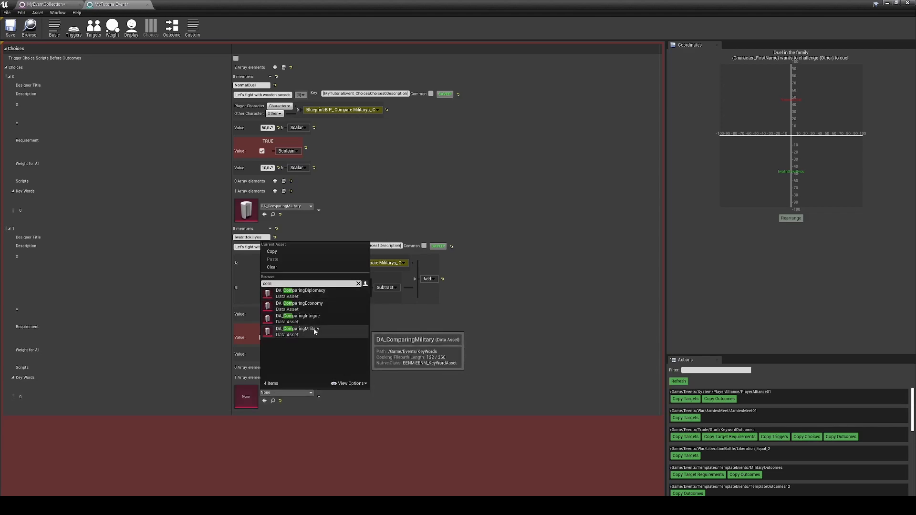
{"action": "left_click", "coordinate": [298, 330]}
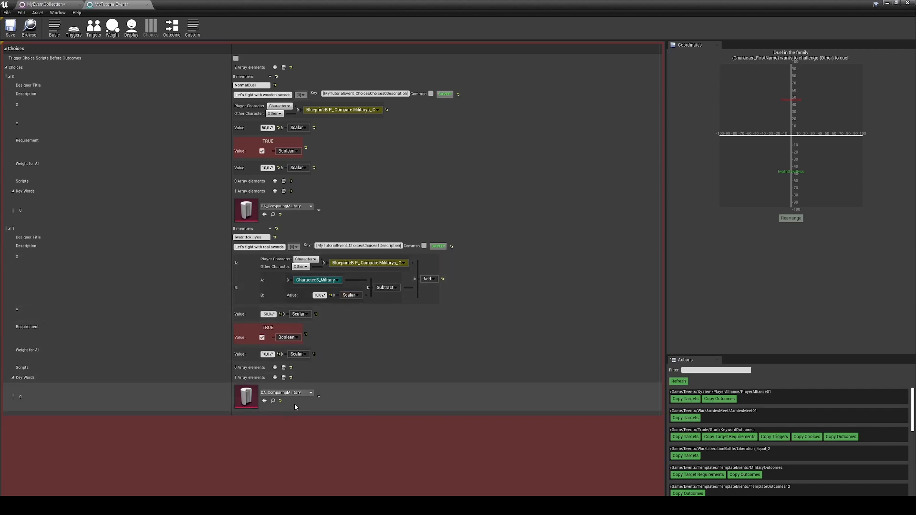
Add another key word to the second choice and set it to DA_YourMilitary.
{"action": "left_click", "coordinate": [275, 377]}
{"action": "left_click", "coordinate": [279, 421]}
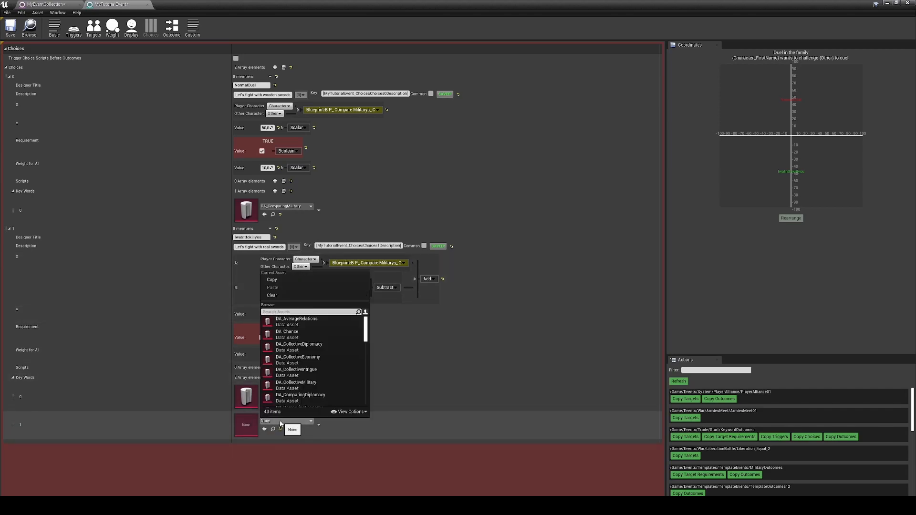
{"action": "type", "text": "your"}
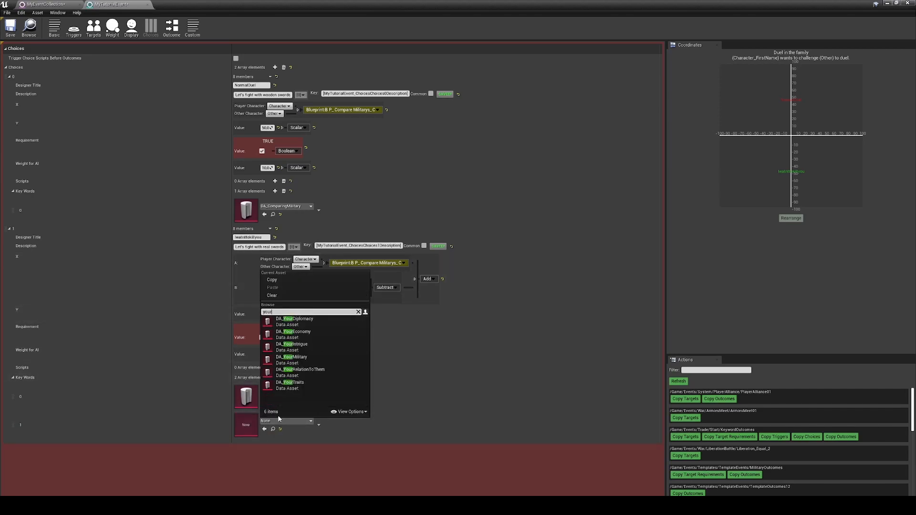
{"action": "left_click", "coordinate": [306, 359]}
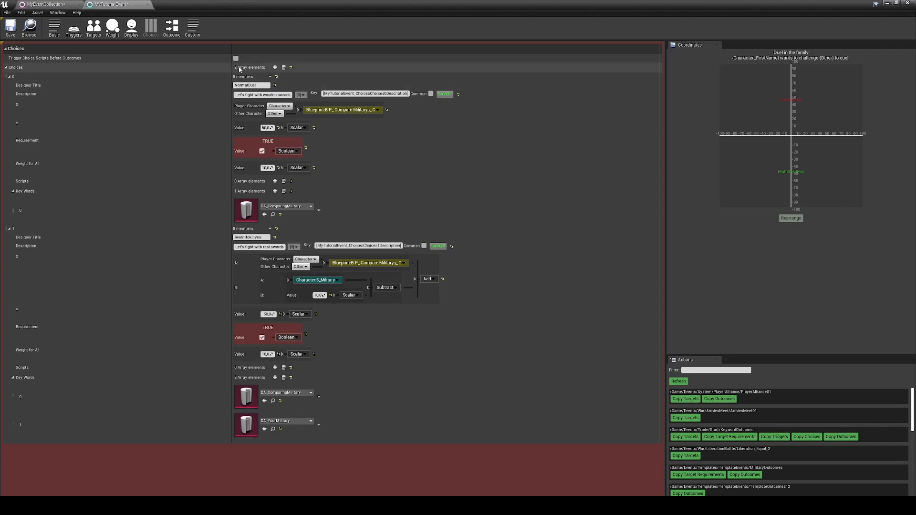
Add four outcomes to the event's Outcomes array.
{"action": "left_click", "coordinate": [172, 28]}
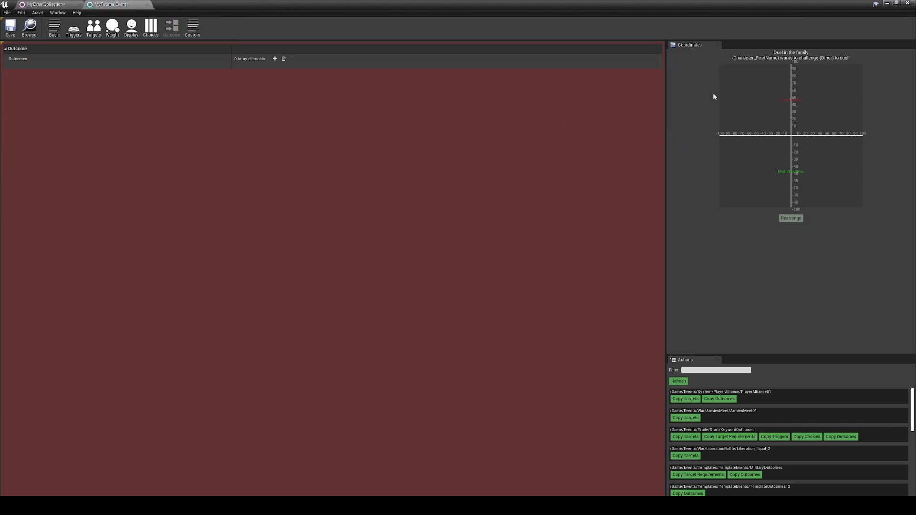
{"action": "left_click", "coordinate": [276, 59]}
{"action": "left_click", "coordinate": [276, 59]}
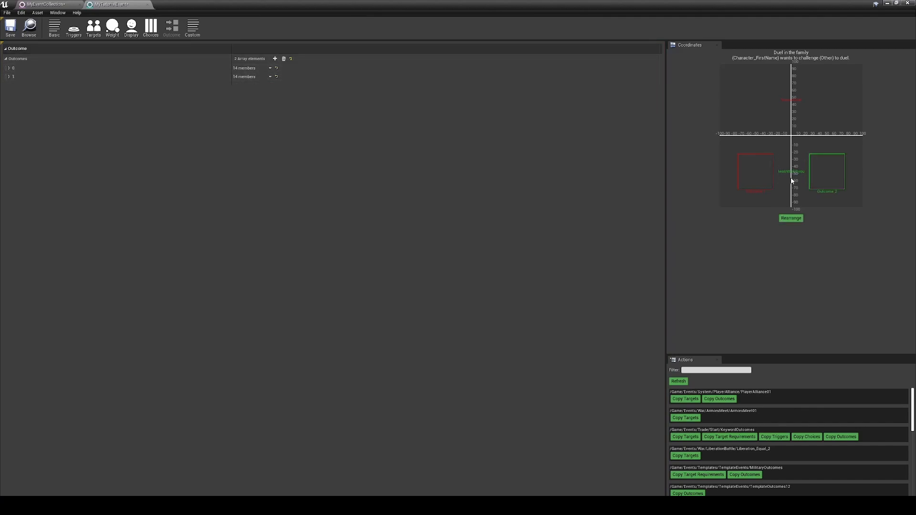
{"action": "left_click", "coordinate": [275, 58]}
{"action": "left_click", "coordinate": [274, 58]}
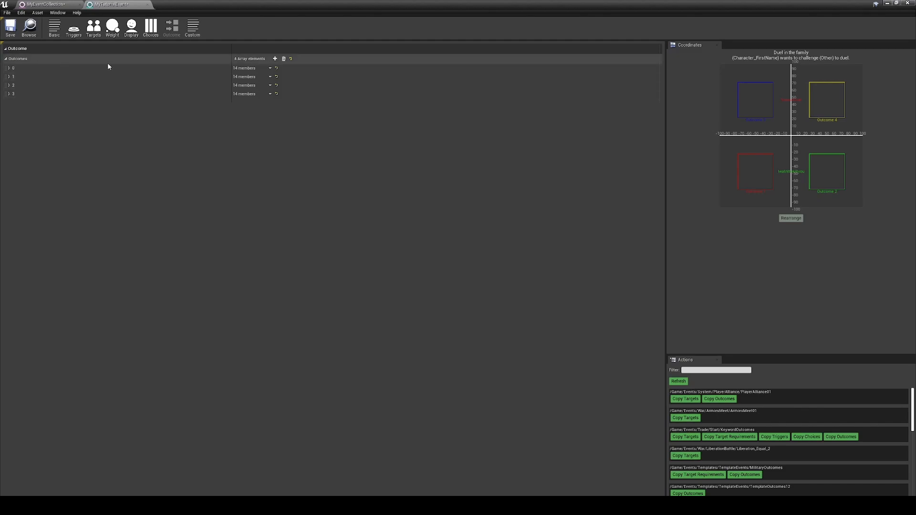
Expand the Outcomes array fully so that all members of the four outcomes are listed.
{"action": "right_click", "coordinate": [17, 60]}
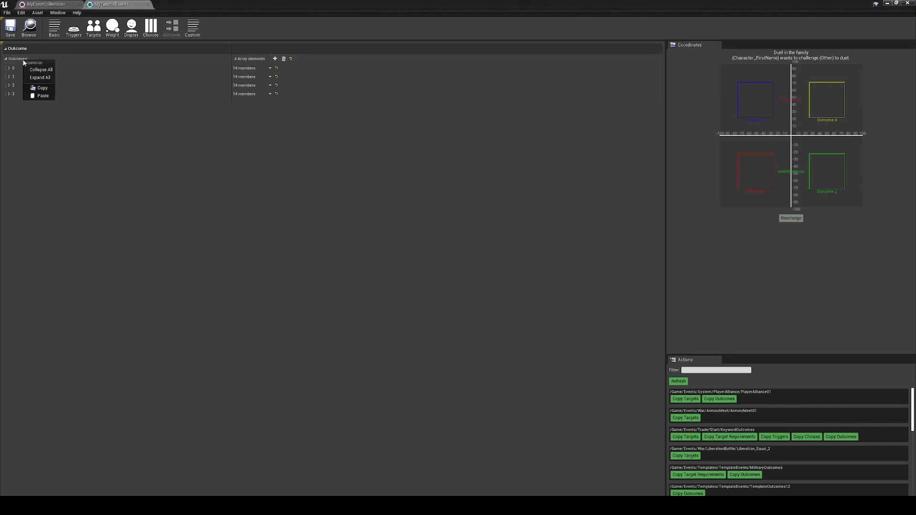
{"action": "left_click", "coordinate": [40, 79]}
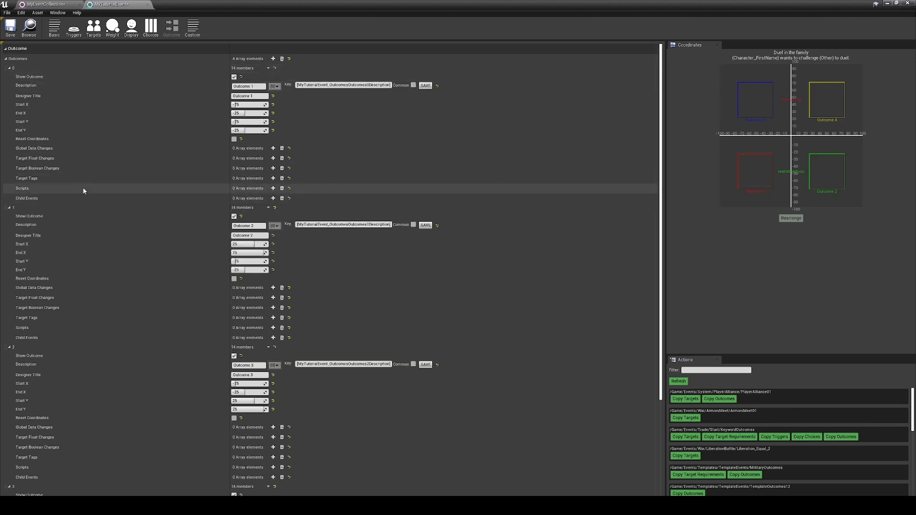
{"action": "right_click", "coordinate": [10, 58]}
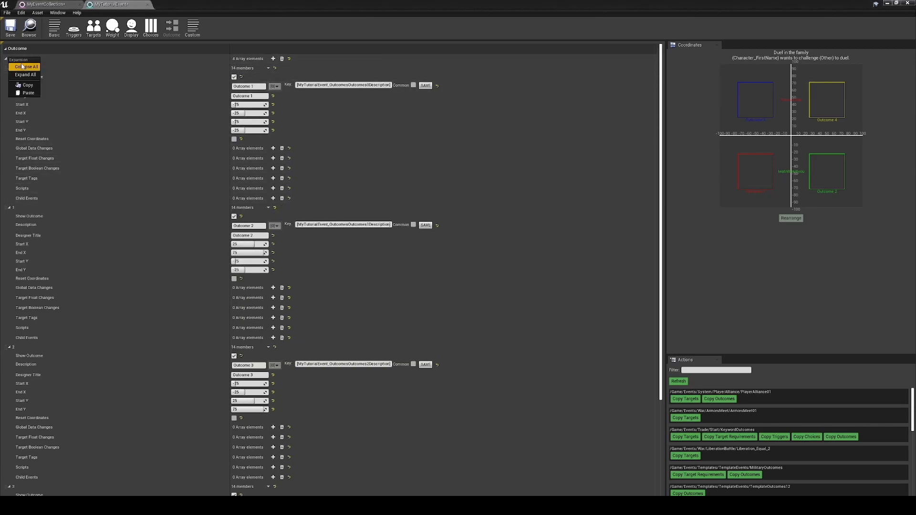
{"action": "left_click", "coordinate": [27, 67]}
{"action": "right_click", "coordinate": [24, 60]}
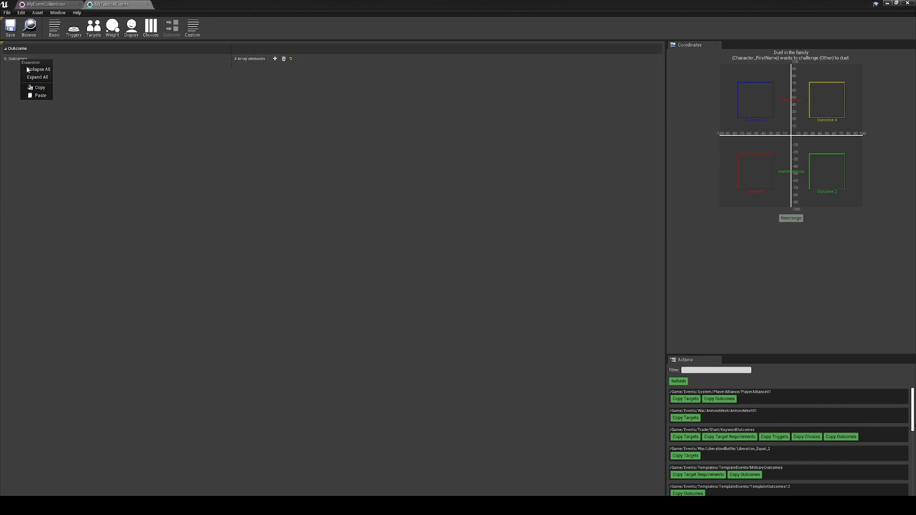
{"action": "left_click", "coordinate": [26, 75]}
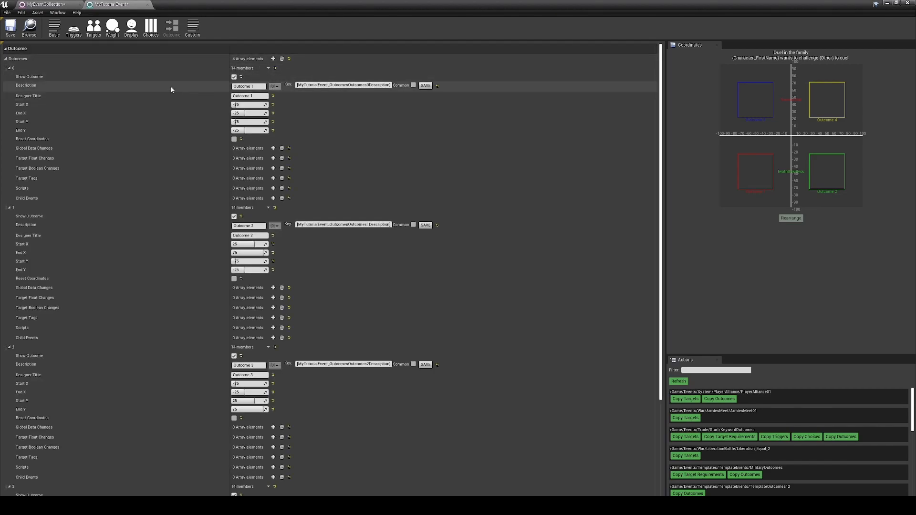
Set the first outcome's designer title to CharacterLoses and the second outcome's designer title to CharacterWins.
{"action": "left_click", "coordinate": [263, 97]}
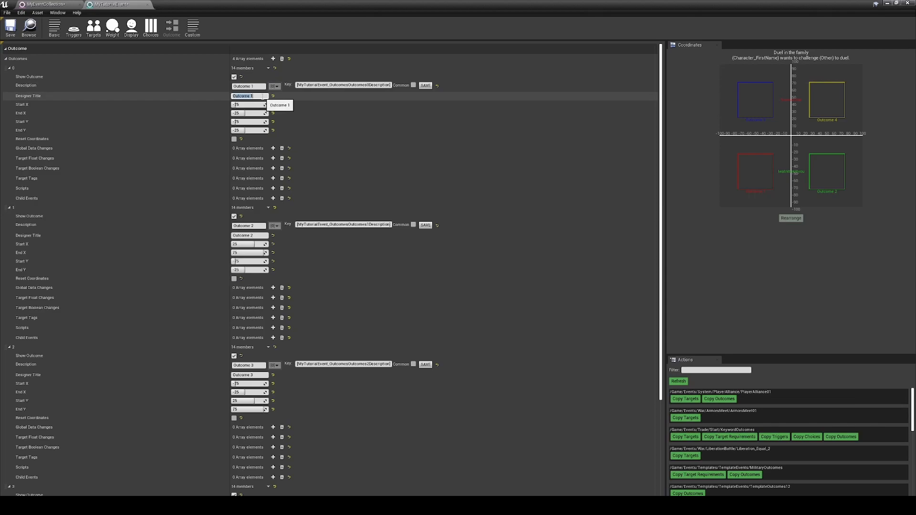
{"action": "type", "text": "Character_Loses"}
{"action": "key", "text": "Return"}
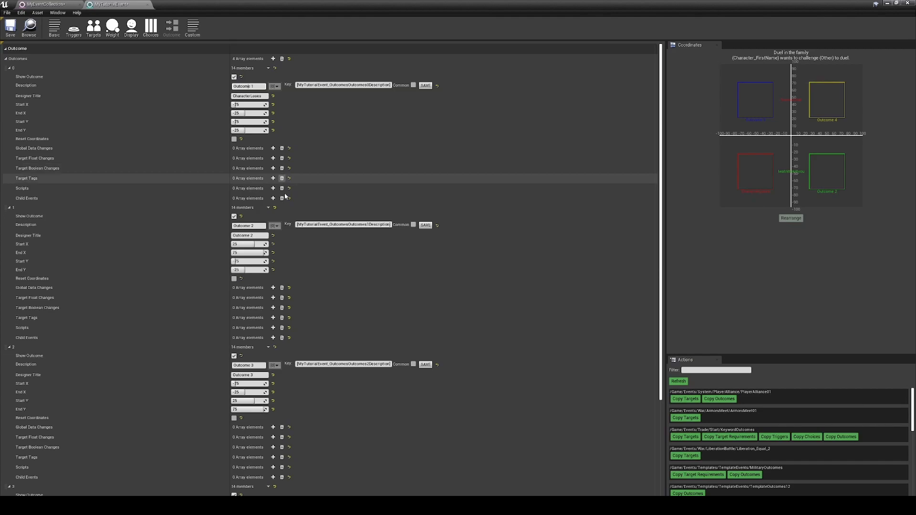
{"action": "left_click", "coordinate": [257, 236]}
{"action": "left_click_drag", "start_coordinate": [256, 237], "coordinate": [211, 237]}
{"action": "type", "text": "CharacterWins"}
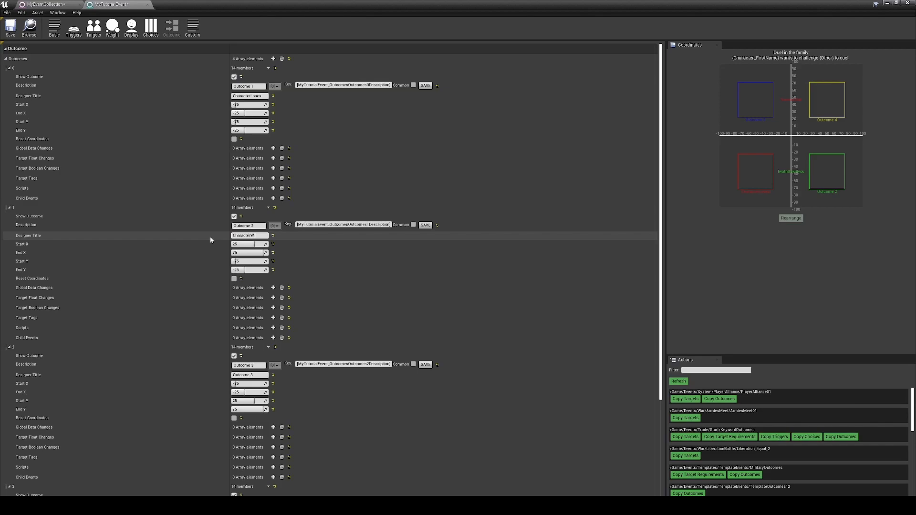
{"action": "left_click", "coordinate": [252, 225]}
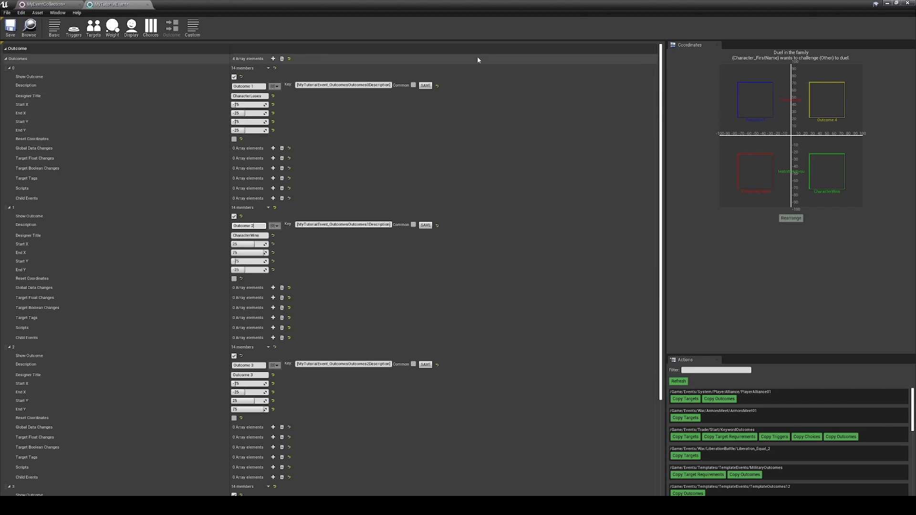
On the coordinates graph, move Outcome 3 below the X axis and stretch CharacterLoses above it, X about -99 to 0, Y about 31 to 64.
{"action": "left_click_drag", "start_coordinate": [756, 154], "coordinate": [764, 170]}
{"action": "left_click_drag", "start_coordinate": [757, 85], "coordinate": [752, 151]}
{"action": "left_click_drag", "start_coordinate": [754, 189], "coordinate": [756, 114]}
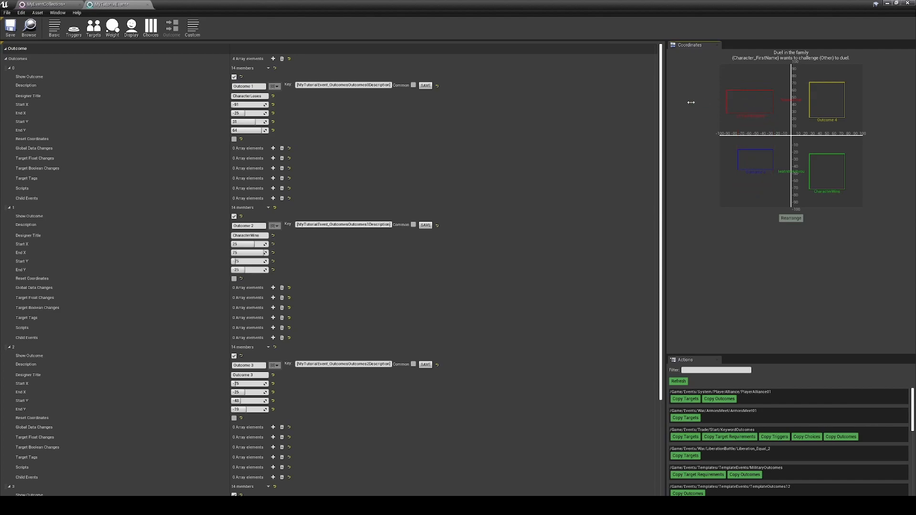
{"action": "left_click_drag", "start_coordinate": [773, 101], "coordinate": [789, 101]}
{"action": "left_click_drag", "start_coordinate": [726, 101], "coordinate": [715, 103]}
{"action": "left_click_drag", "start_coordinate": [789, 106], "coordinate": [790, 105]}
Move the Outcome 4 area below the X axis and the CharacterWins area above it, spanning X about 0 to 99.
{"action": "left_click_drag", "start_coordinate": [826, 118], "coordinate": [827, 176]}
{"action": "mouse_move", "coordinate": [826, 85]}
{"action": "left_mouse_down"}
{"action": "mouse_move", "coordinate": [825, 163]}
{"action": "mouse_move", "coordinate": [824, 89]}
{"action": "left_mouse_up"}
{"action": "left_click_drag", "start_coordinate": [827, 189], "coordinate": [826, 89]}
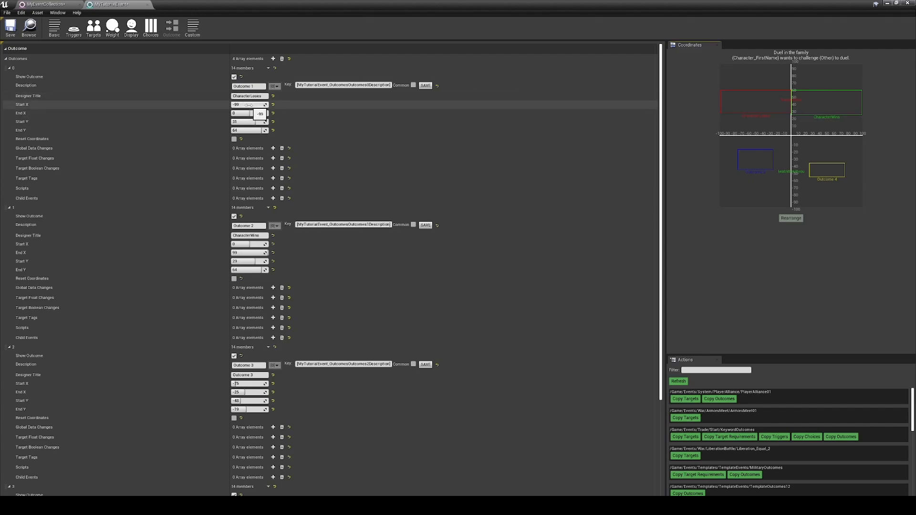
Set the first outcome's Start X to -100, and the second outcome's Start X to 1 and End X to 100.
{"action": "left_click", "coordinate": [244, 105]}
{"action": "left_click", "coordinate": [245, 105]}
{"action": "type", "text": "-100"}
{"action": "left_click", "coordinate": [245, 113]}
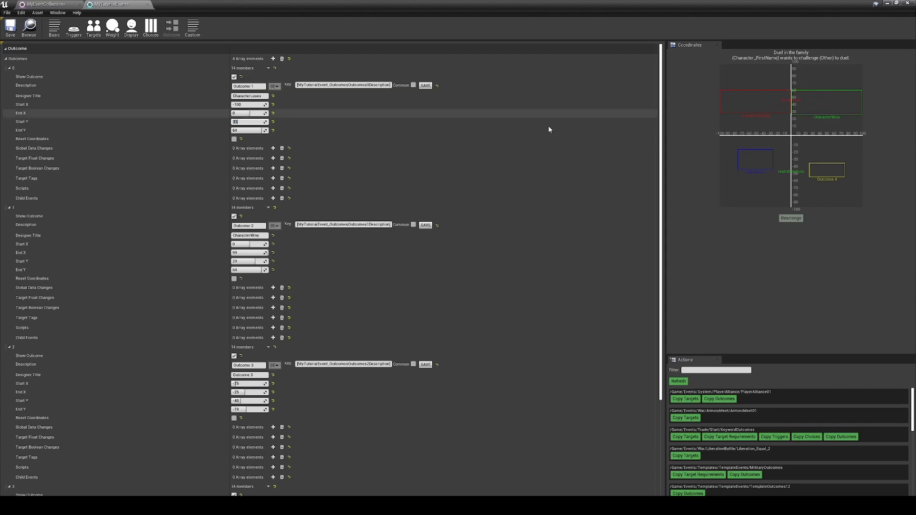
{"action": "left_click", "coordinate": [240, 245]}
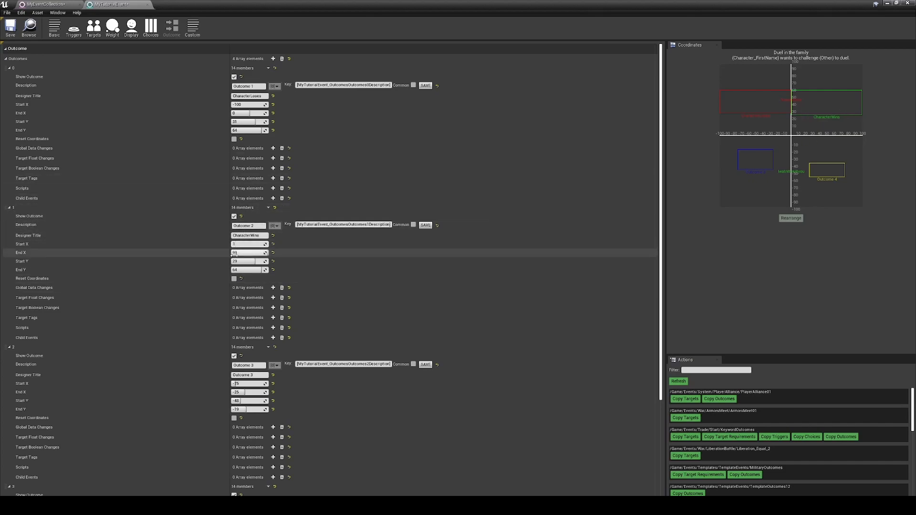
{"action": "left_click", "coordinate": [239, 253]}
{"action": "type", "text": "100"}
{"action": "left_click", "coordinate": [245, 244]}
{"action": "left_click", "coordinate": [251, 236]}
Replace the first outcome's description with "{Character} chooses the best wooden sword" and save the text.
{"action": "left_click", "coordinate": [257, 87]}
{"action": "left_click_drag", "start_coordinate": [260, 87], "coordinate": [210, 83]}
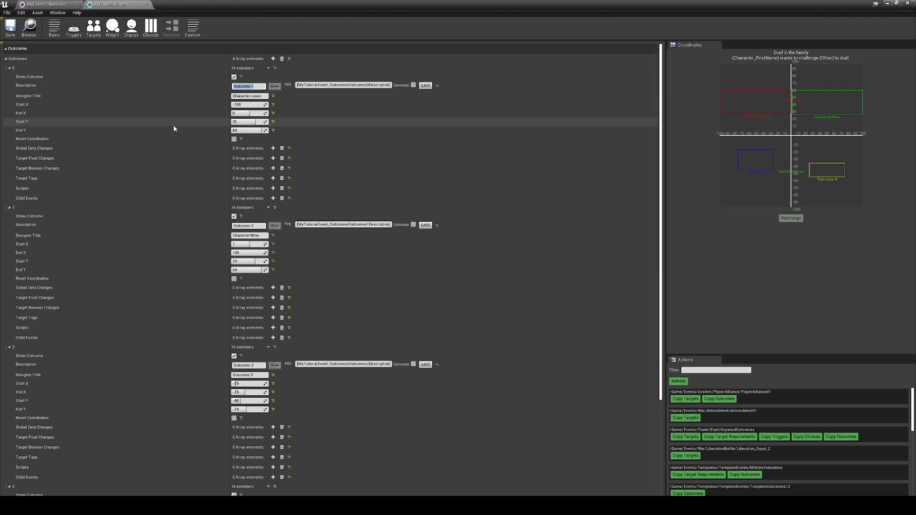
{"action": "type", "text": "{Character} chooses the"}
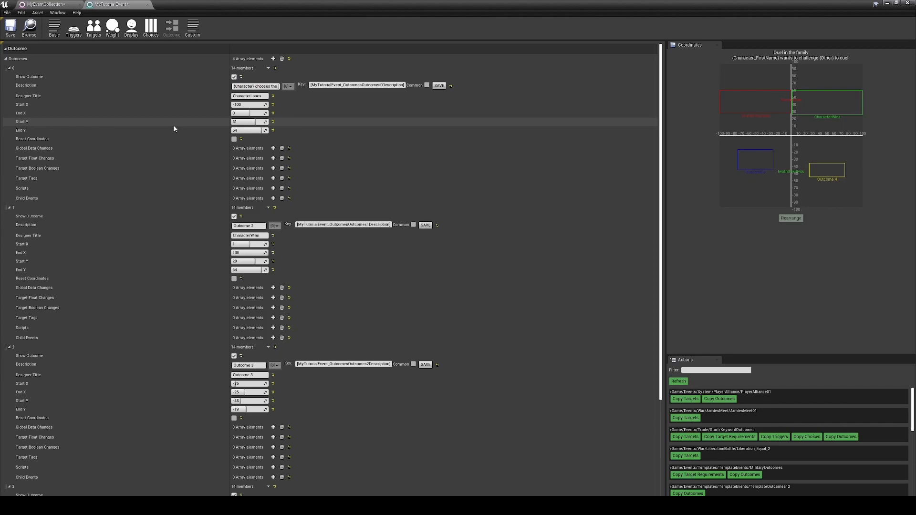
{"action": "type", "text": " best wood"}
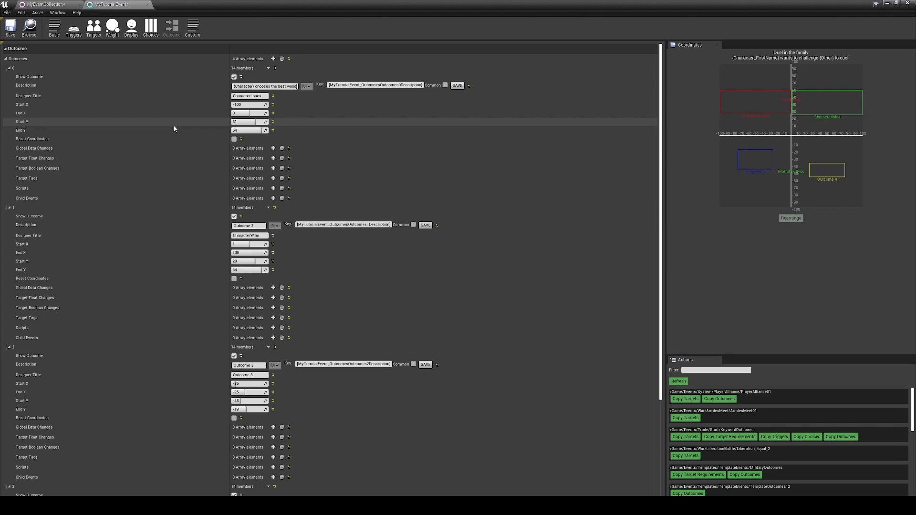
{"action": "type", "text": "en sword"}
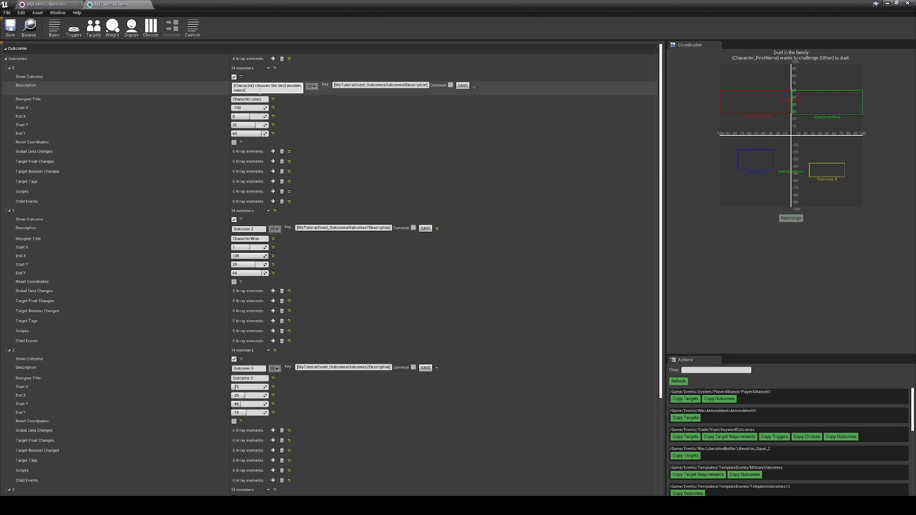
{"action": "left_click", "coordinate": [461, 87]}
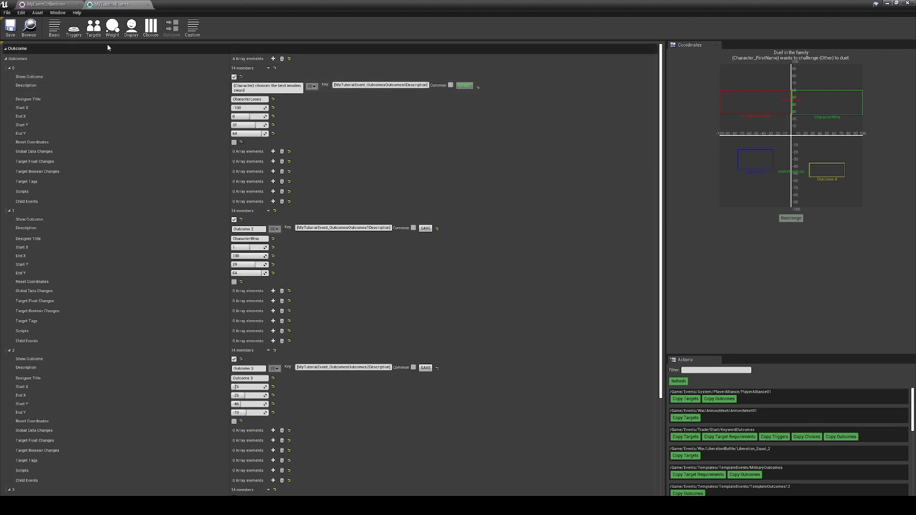
Append the Character_Gender variable from the event's targets to the first outcome's description, with "he" and "she" as its gender forms.
{"action": "left_click", "coordinate": [94, 27]}
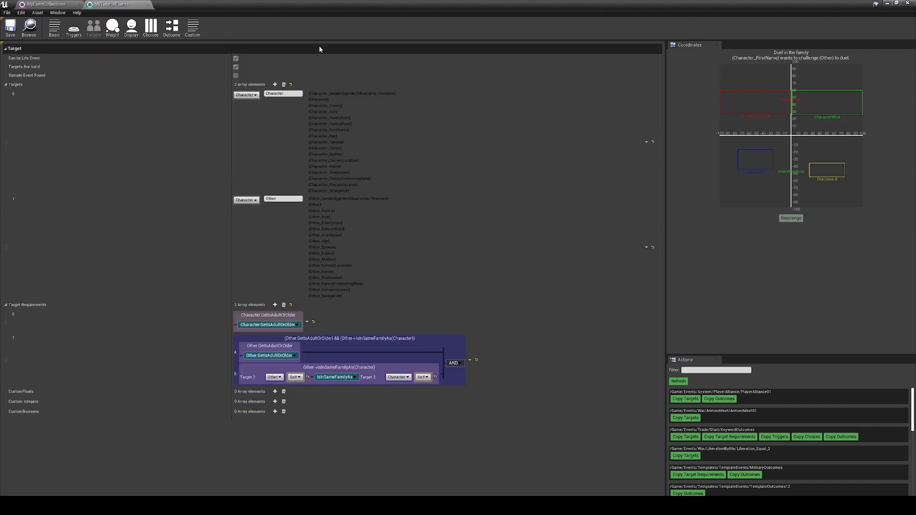
{"action": "left_click_drag", "start_coordinate": [309, 93], "coordinate": [404, 91]}
{"action": "key", "text": "ctrl+c"}
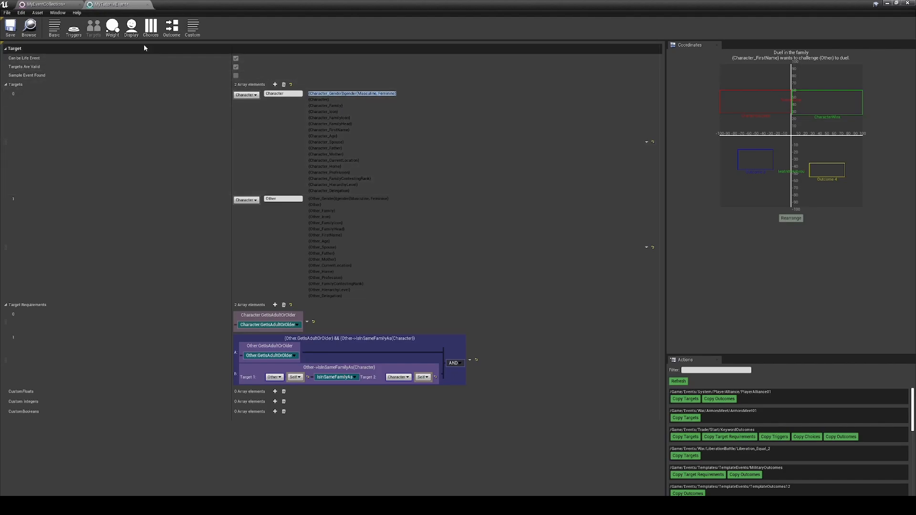
{"action": "left_click", "coordinate": [171, 27]}
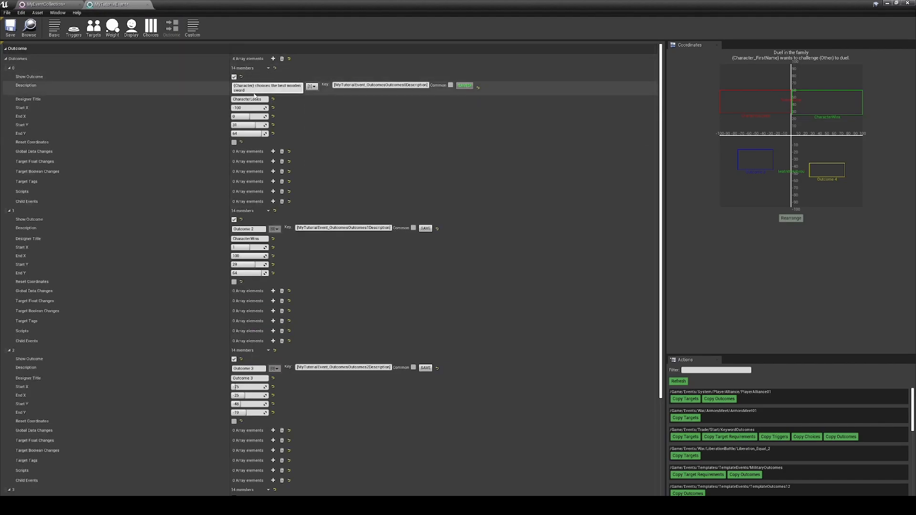
{"action": "key", "text": "ctrl+v"}
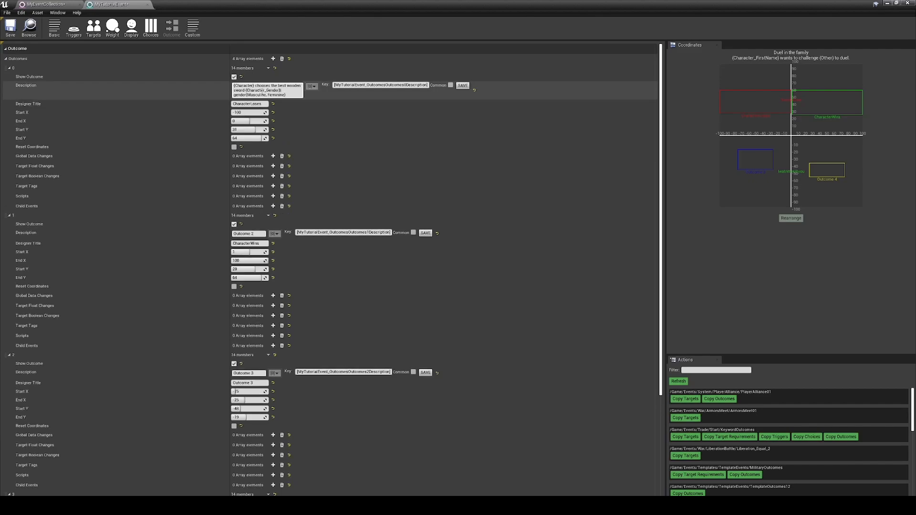
{"action": "double_click", "coordinate": [262, 95]}
{"action": "type", "text": "he"}
{"action": "double_click", "coordinate": [243, 95]}
{"action": "type", "text": "she)"}
Extend the first outcome's description with "can find, and strikes {Other_FirstName} with it. However, it snaps in two, and {Other} easily defeats {Character}." and save it.
{"action": "type", "text": "can find, and strikes {O"}
{"action": "type", "text": "ther"}
{"action": "type", "text": "_FirstName"}
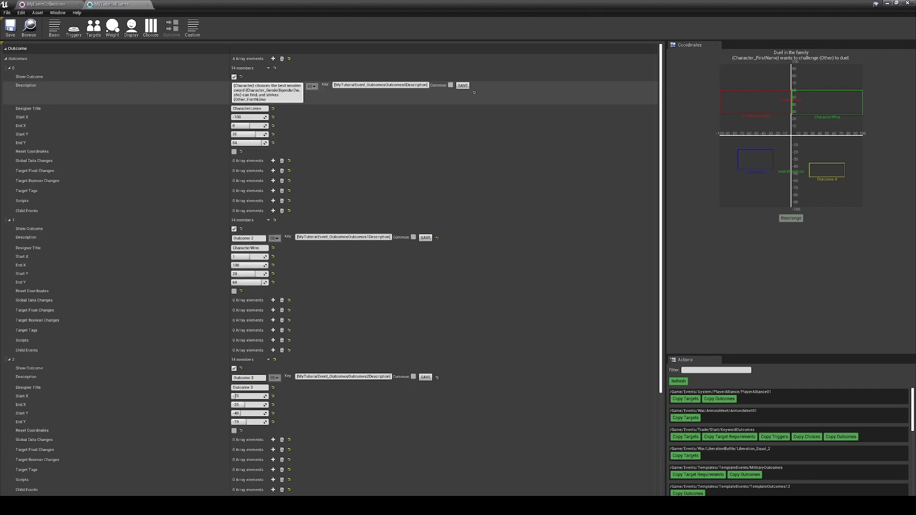
{"action": "type", "text": "} with it. However"}
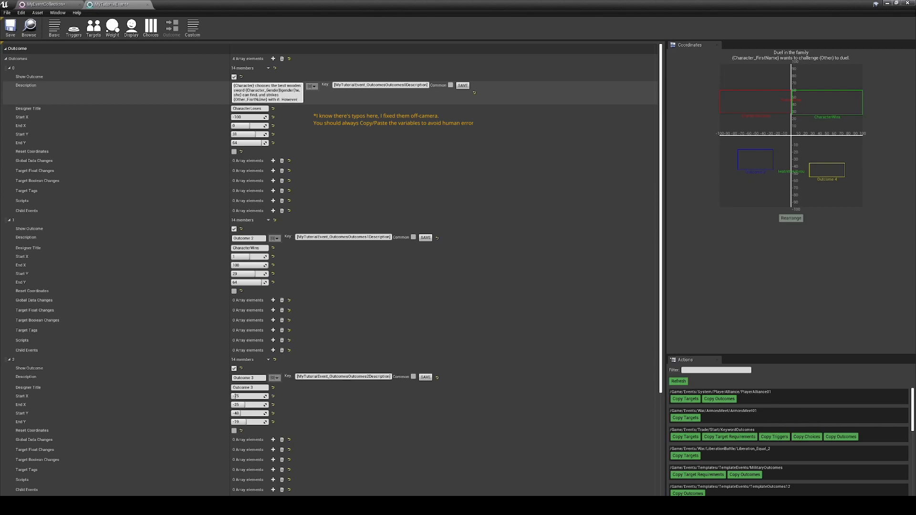
{"action": "type", "text": "it sma"}
{"action": "type", "text": "ps "}
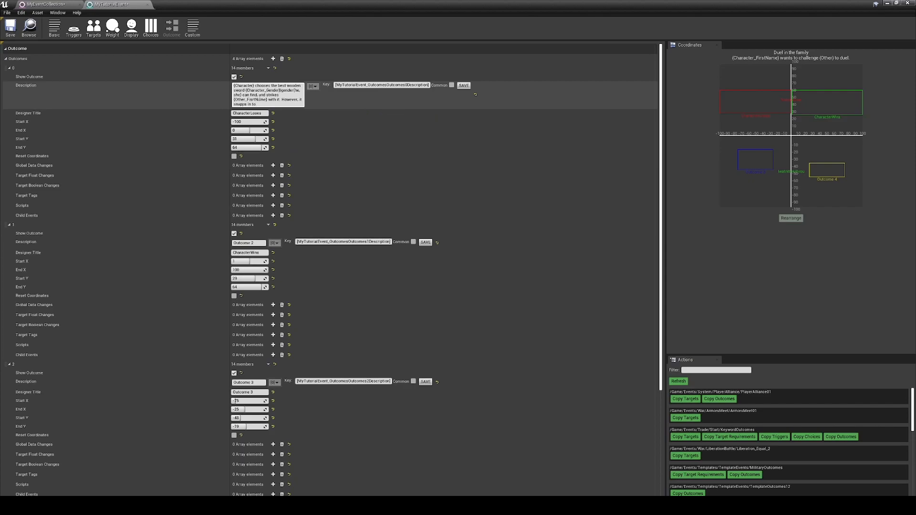
{"action": "type", "text": "in two, and {Other"}
{"action": "type", "text": "} easily defeats {Character}."}
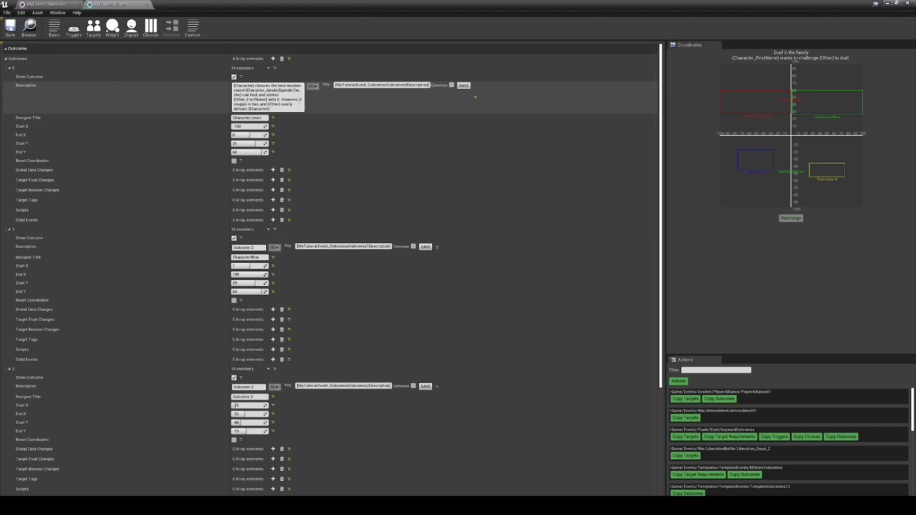
{"action": "left_click", "coordinate": [465, 87]}
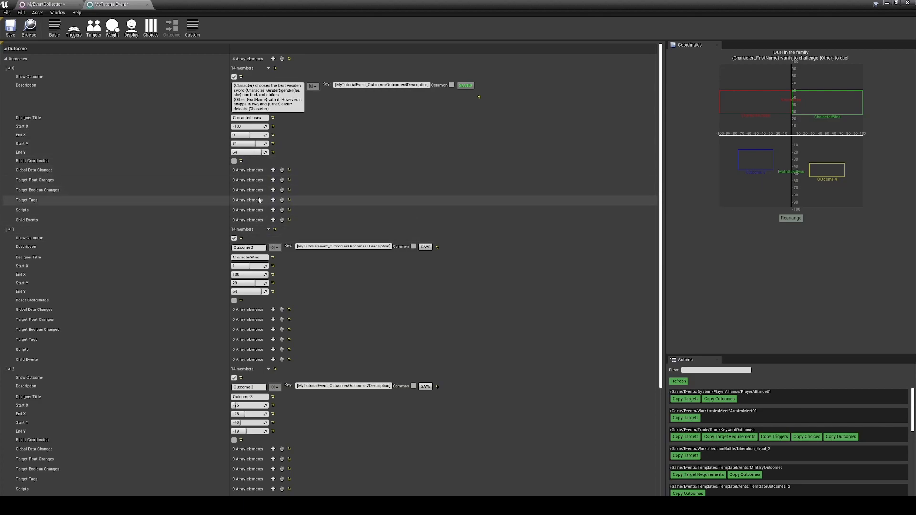
Replace the second outcome's description with "{Character_FirstName} from the House {Character_Family} defeats {Other} easily." and save the text.
{"action": "left_click", "coordinate": [248, 248]}
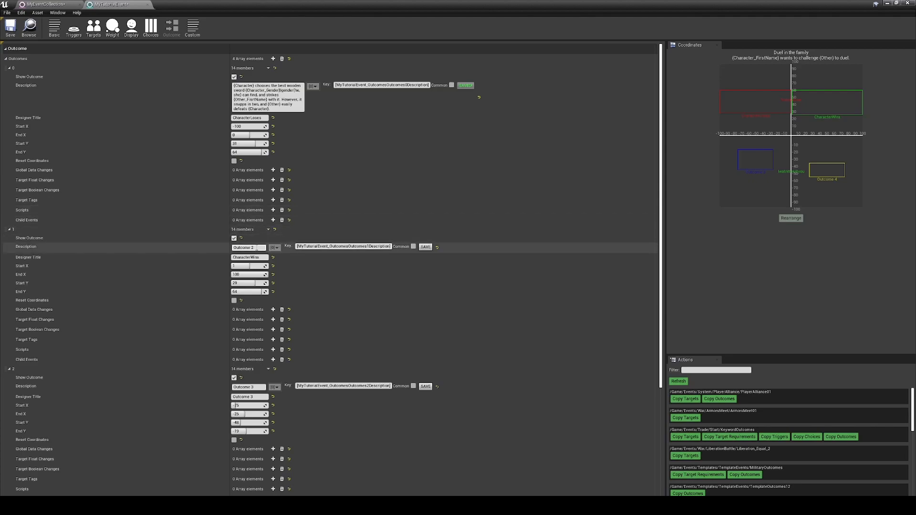
{"action": "type", "text": "{"}
{"action": "type", "text": "Character_FirstName"}
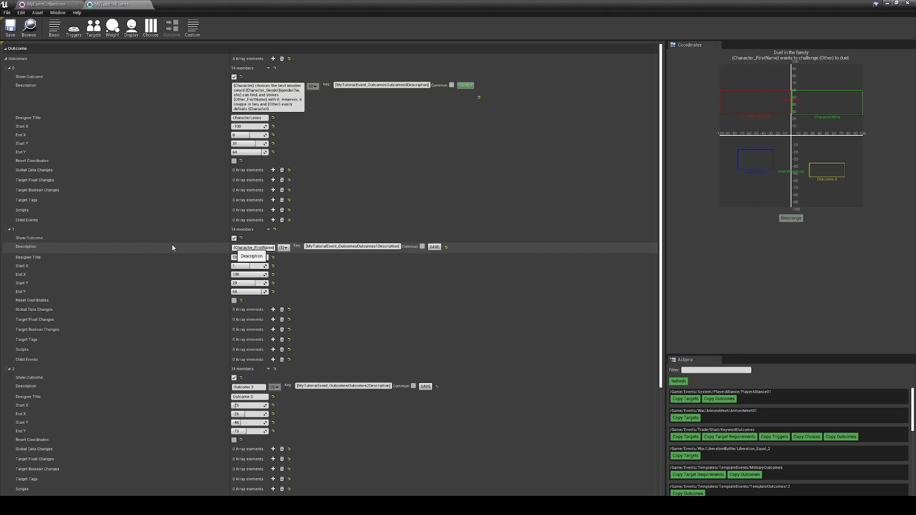
{"action": "type", "text": "} from the"}
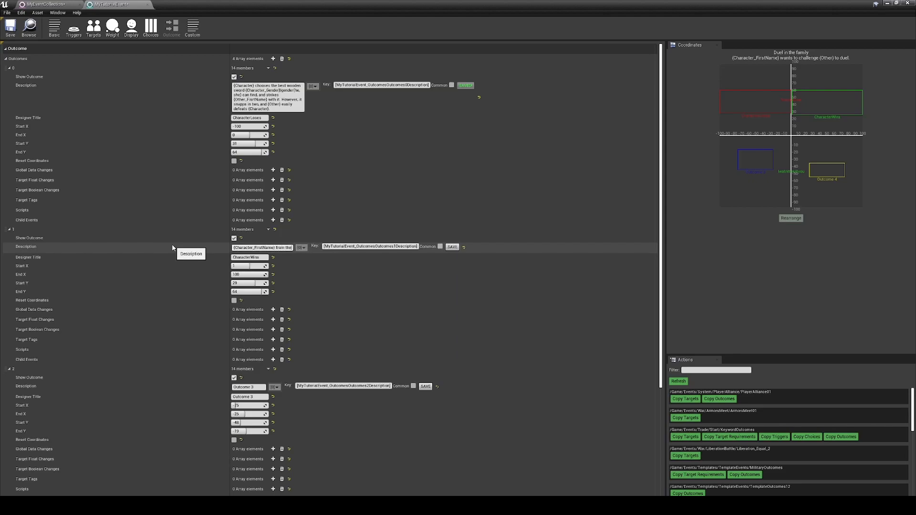
{"action": "type", "text": " House {"}
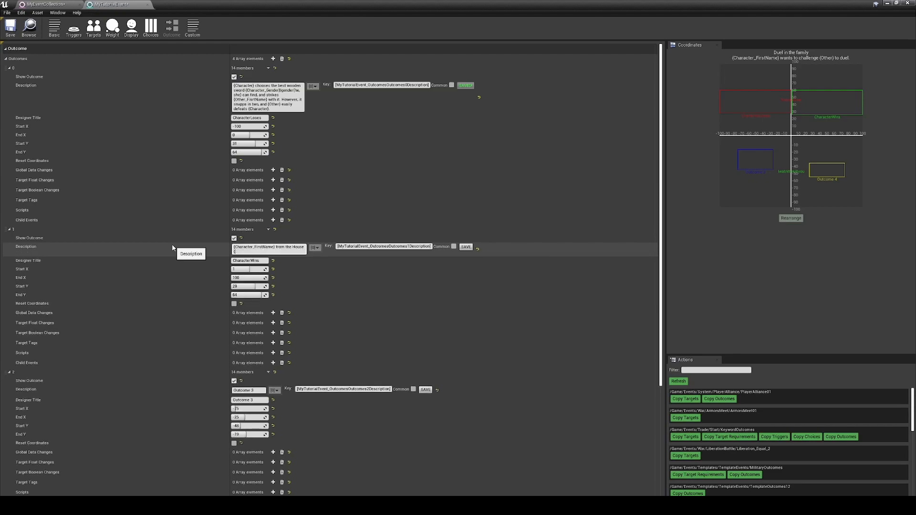
{"action": "type", "text": "Character_Family}"}
{"action": "type", "text": "defeats {O"}
{"action": "type", "text": "sily."}
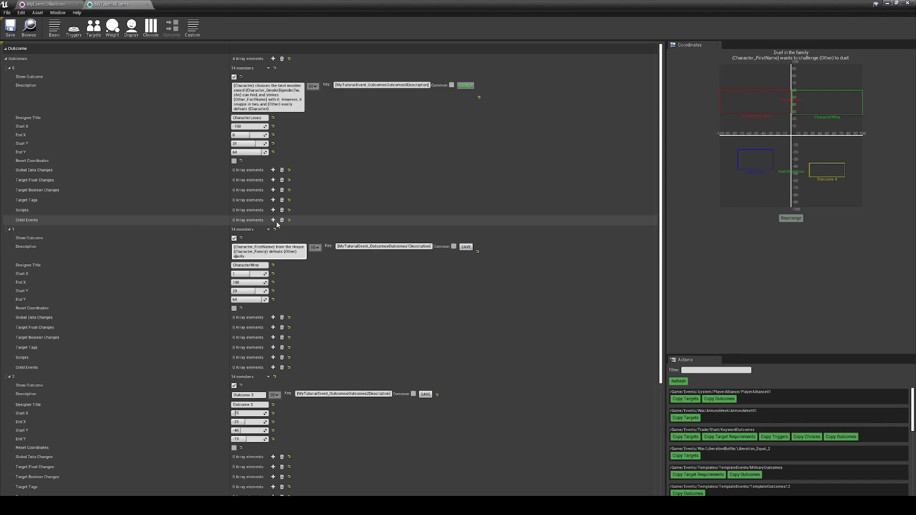
{"action": "left_click", "coordinate": [467, 250]}
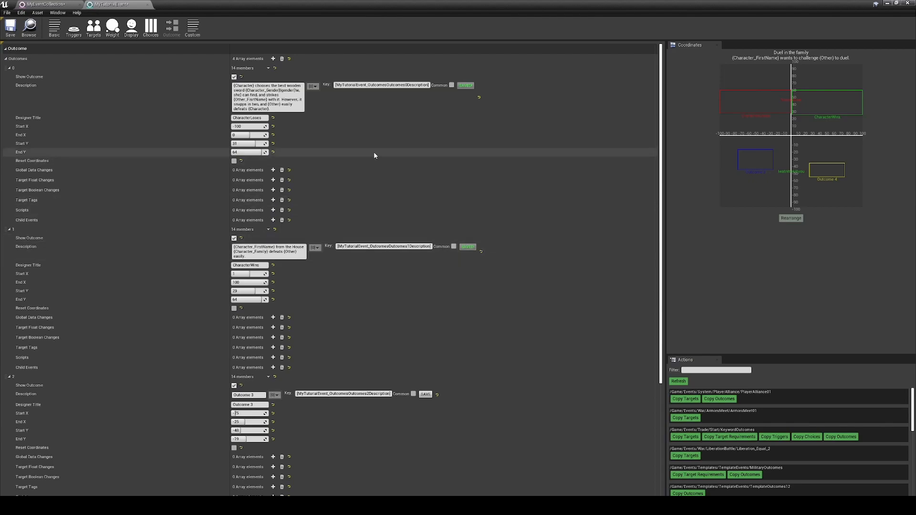
Review the settings of the event's two choices, and return to the outcomes.
{"action": "left_click", "coordinate": [151, 28]}
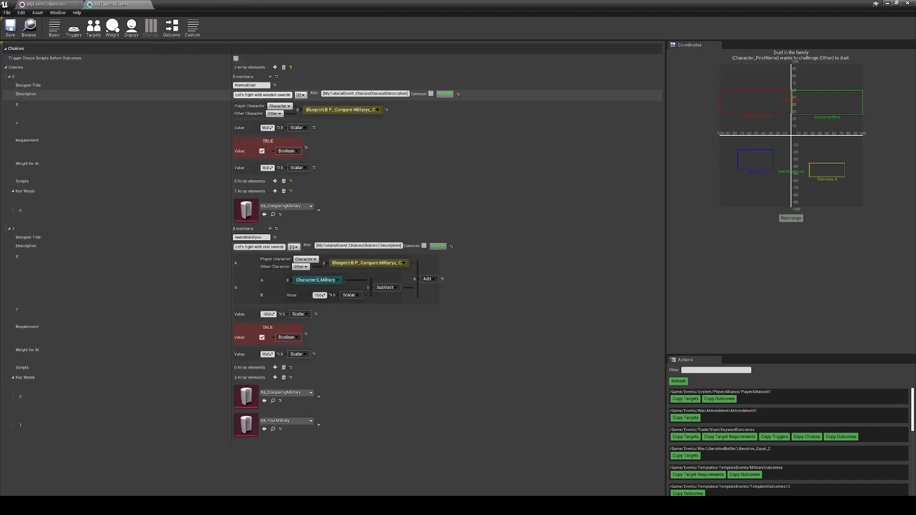
{"action": "left_click", "coordinate": [171, 28]}
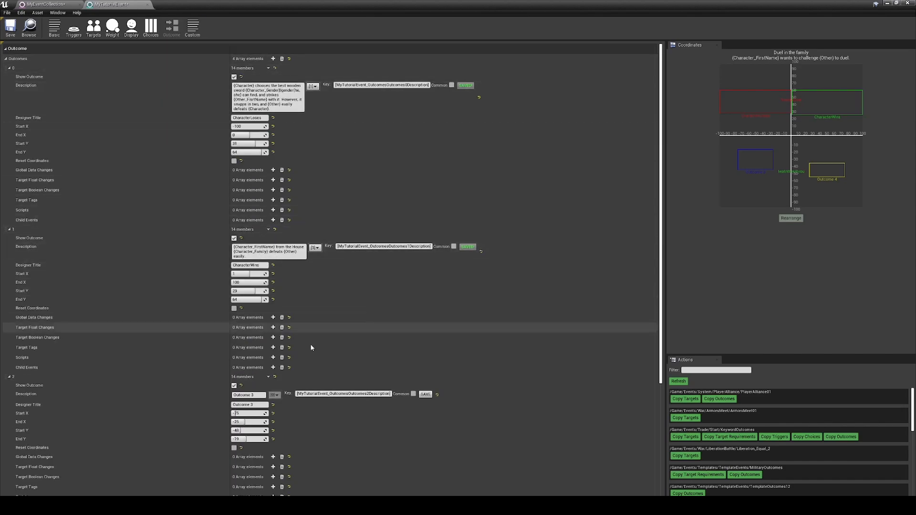
Add a target float change to the second outcome that increases the Character's S_Military by 1.
{"action": "scroll", "coordinate": [308, 305], "scroll_direction": "down", "scroll_amount": 3}
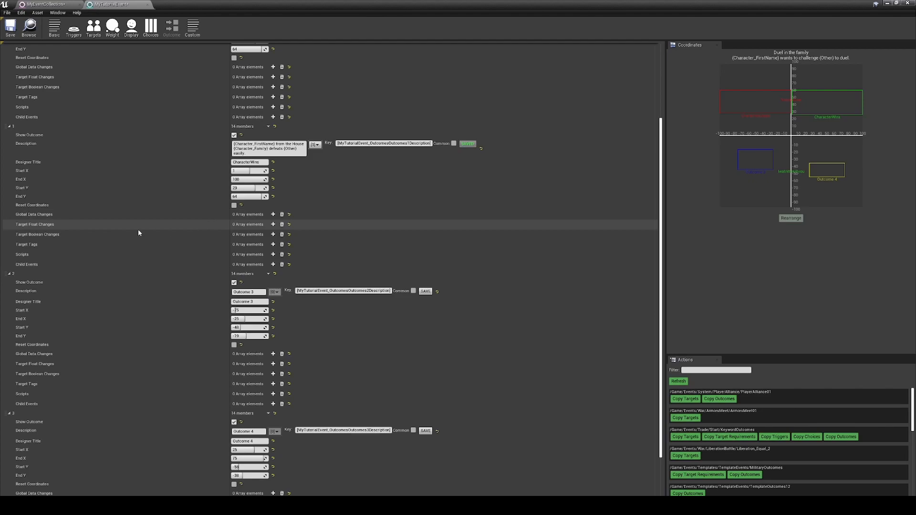
{"action": "left_click", "coordinate": [273, 224]}
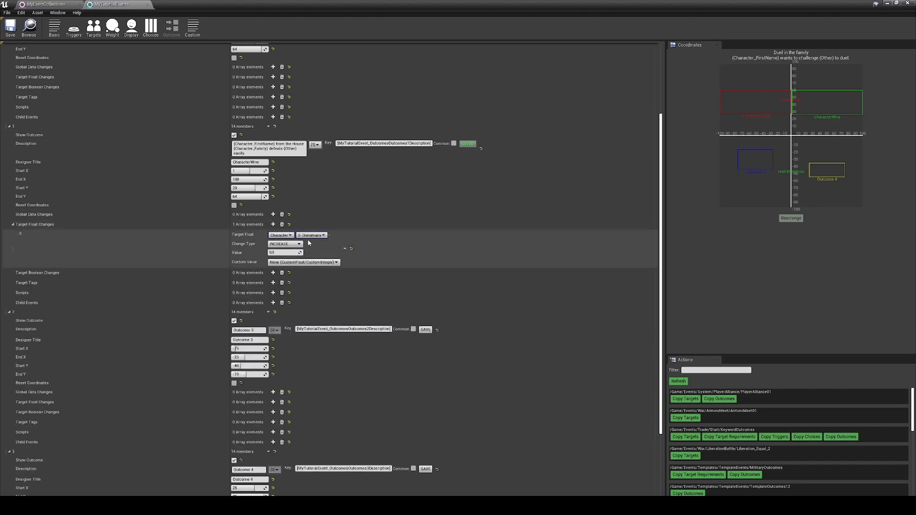
{"action": "left_click", "coordinate": [281, 235]}
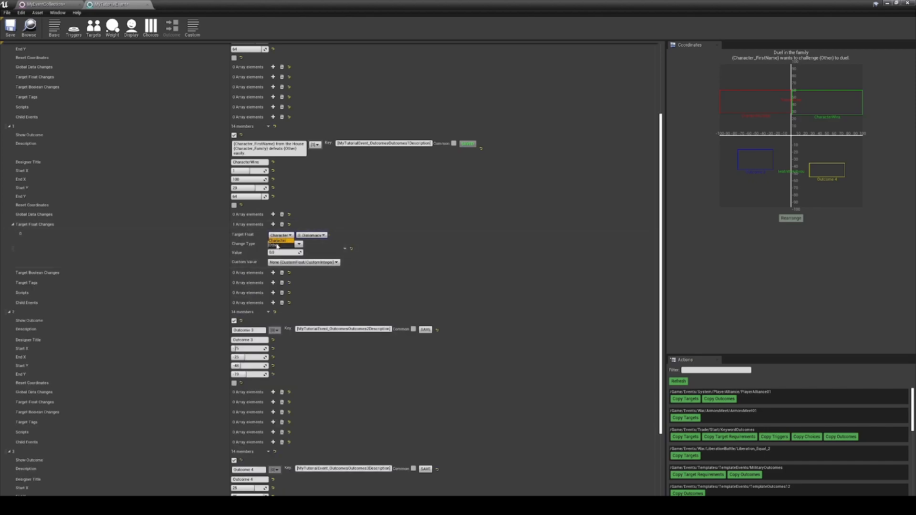
{"action": "left_click", "coordinate": [281, 241]}
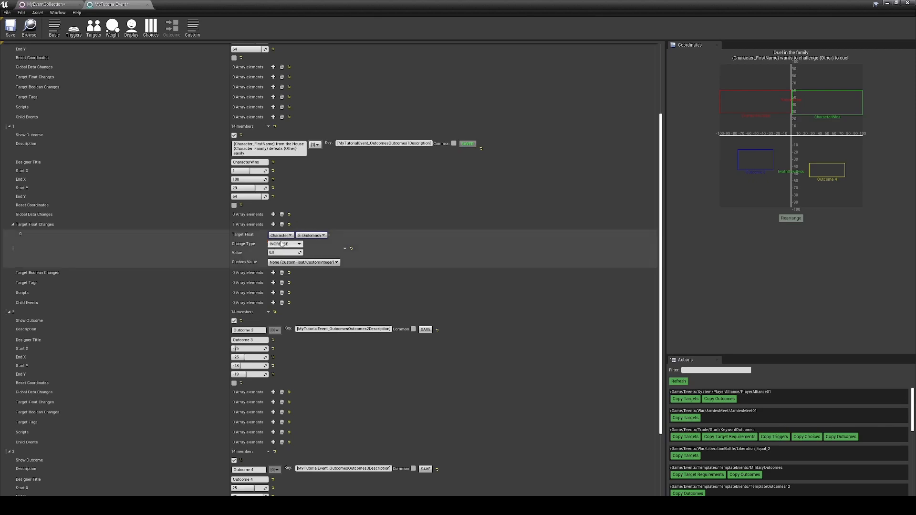
{"action": "left_click", "coordinate": [312, 235]}
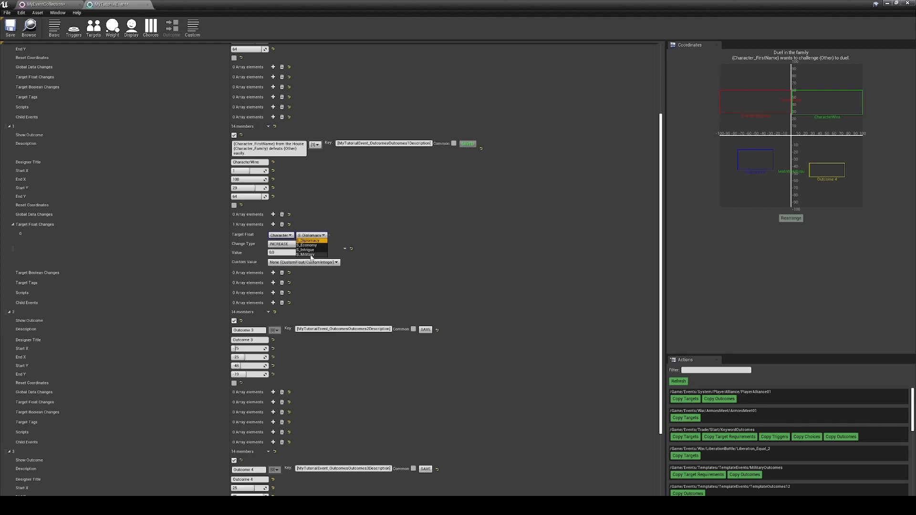
{"action": "left_click", "coordinate": [311, 255]}
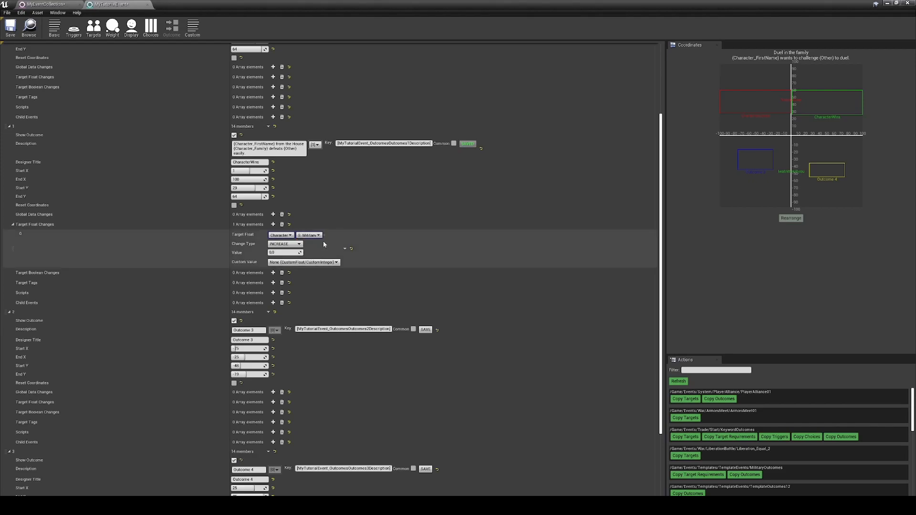
{"action": "left_click", "coordinate": [283, 253]}
{"action": "left_click", "coordinate": [187, 245]}
{"action": "scroll", "coordinate": [229, 143], "scroll_direction": "up", "scroll_amount": 2}
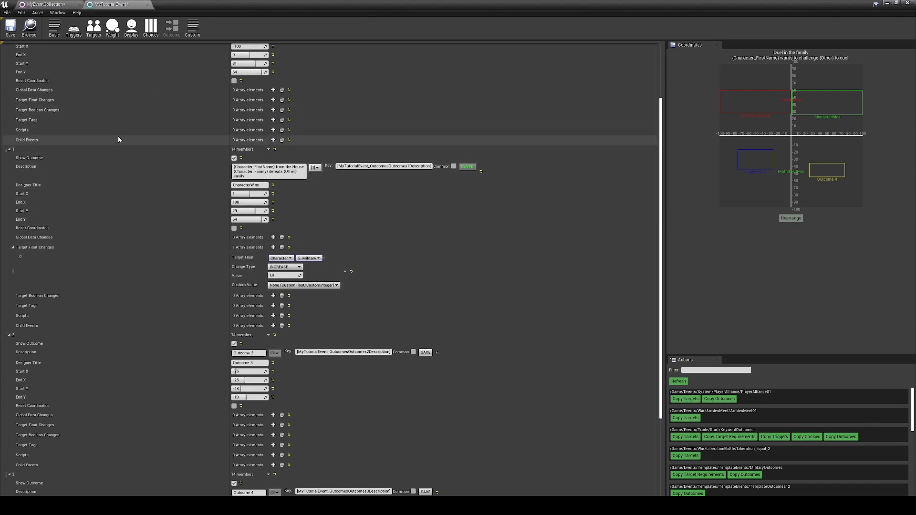
{"action": "left_click", "coordinate": [274, 130]}
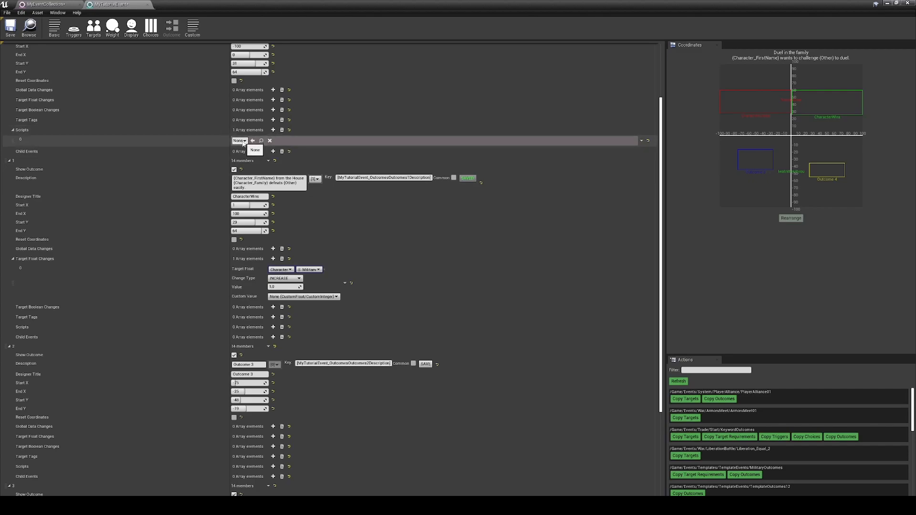
{"action": "left_click", "coordinate": [241, 142]}
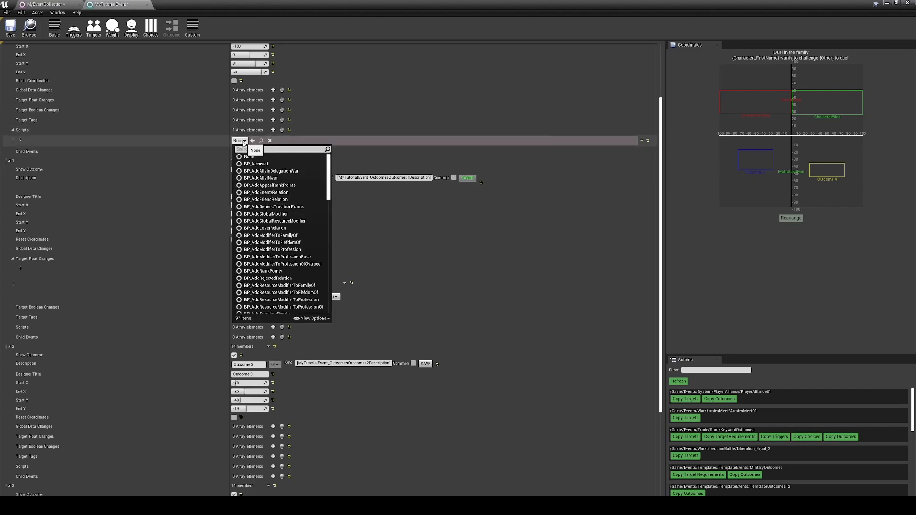
{"action": "left_click", "coordinate": [281, 130]}
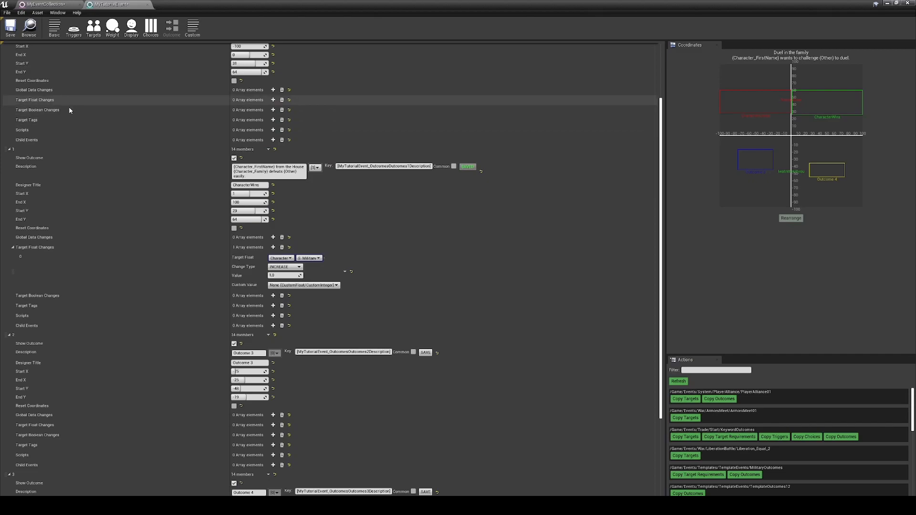
Add a target float change to the first outcome that decreases the Character's S_Military by 1.
{"action": "left_click", "coordinate": [273, 99]}
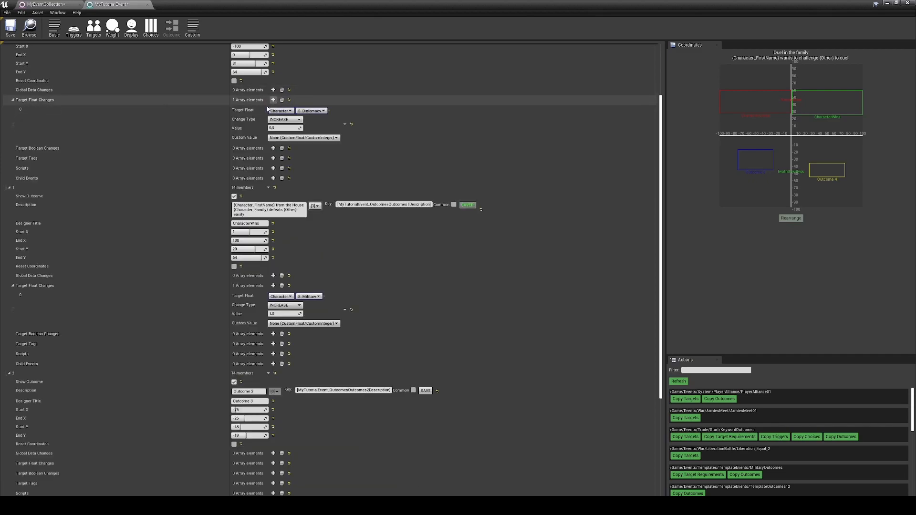
{"action": "left_click", "coordinate": [310, 111]}
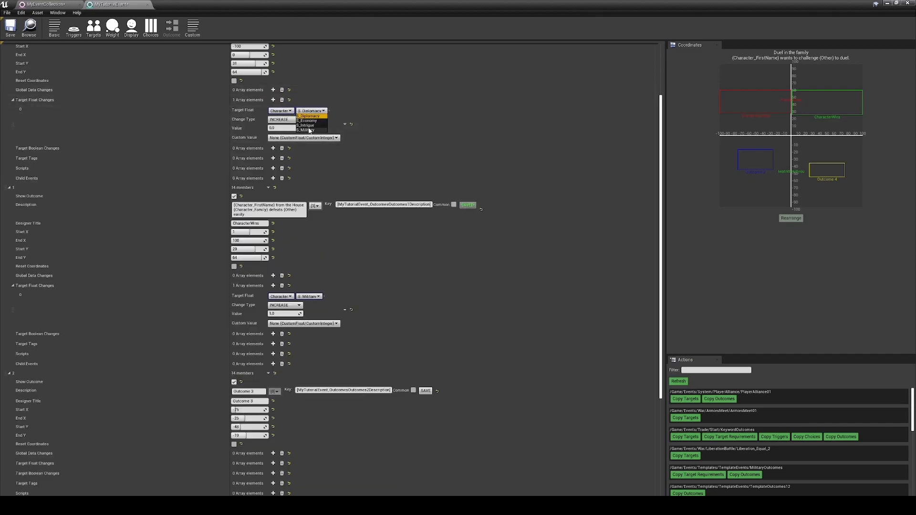
{"action": "left_click", "coordinate": [304, 132]}
{"action": "left_click", "coordinate": [286, 119]}
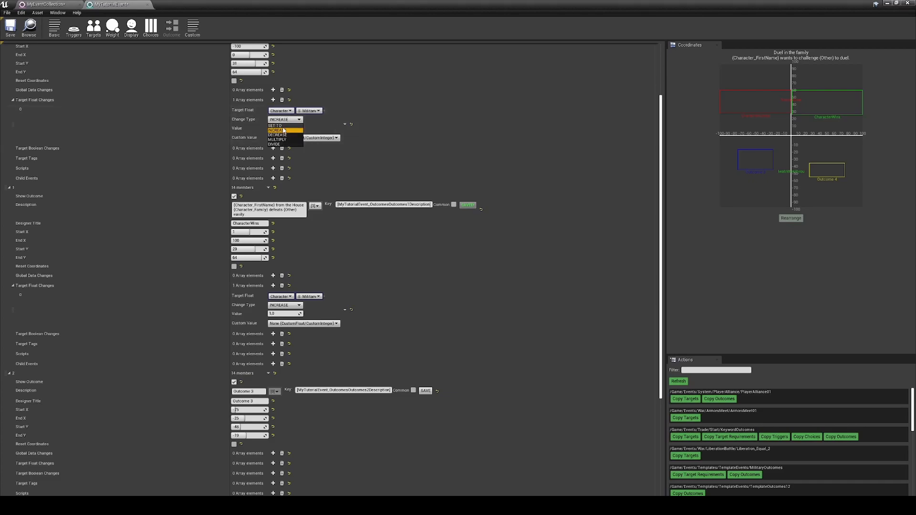
{"action": "left_click", "coordinate": [278, 135]}
{"action": "left_click", "coordinate": [285, 128]}
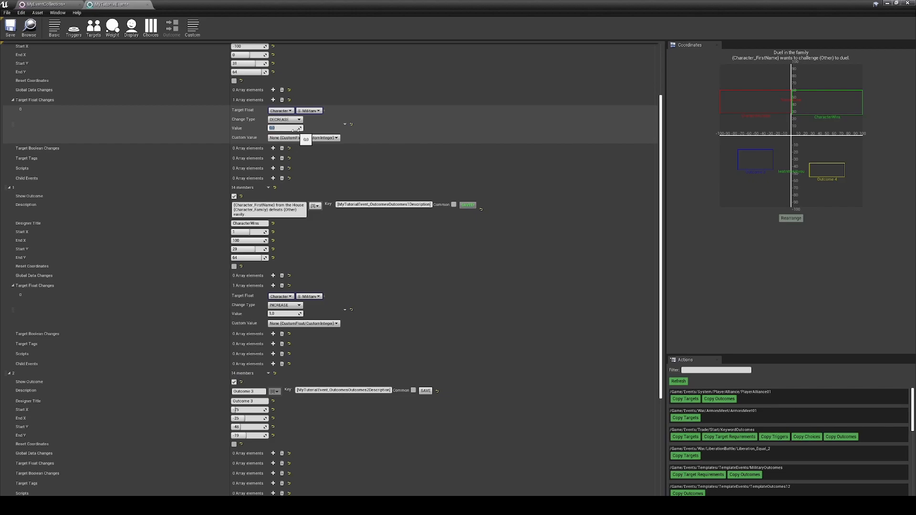
{"action": "type", "text": "1"}
{"action": "left_click", "coordinate": [110, 121]}
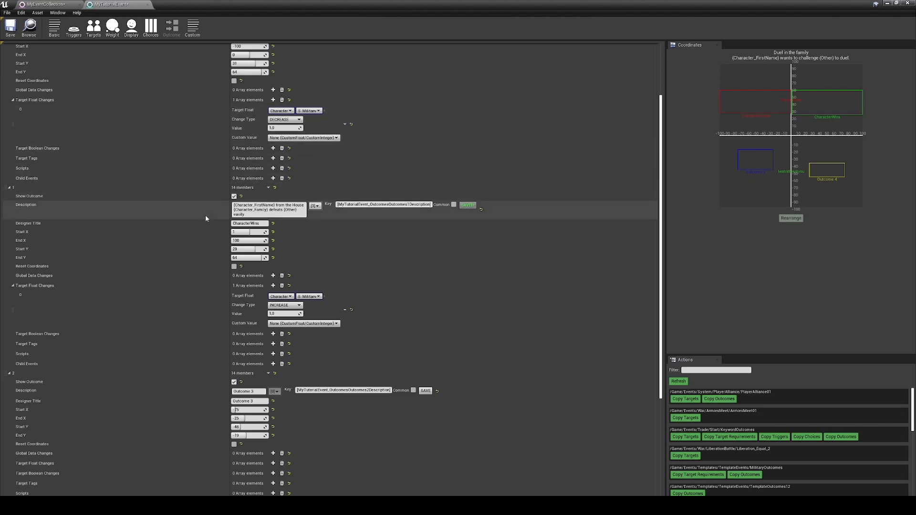
Set the third outcome's designer title to LostRealSwords and the fourth's to WonTheSwordFight.
{"action": "scroll", "coordinate": [159, 285], "scroll_direction": "down", "scroll_amount": 1}
{"action": "scroll", "coordinate": [162, 296], "scroll_direction": "down", "scroll_amount": 3}
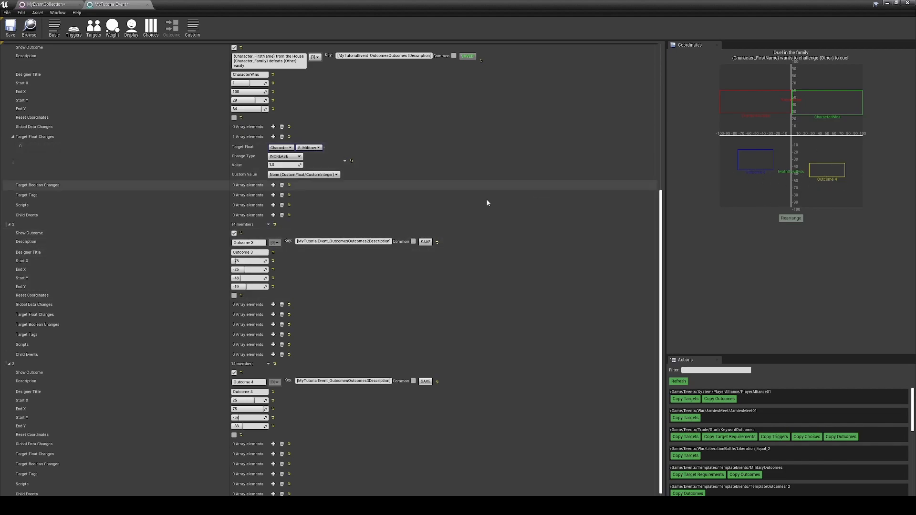
{"action": "left_click", "coordinate": [260, 253]}
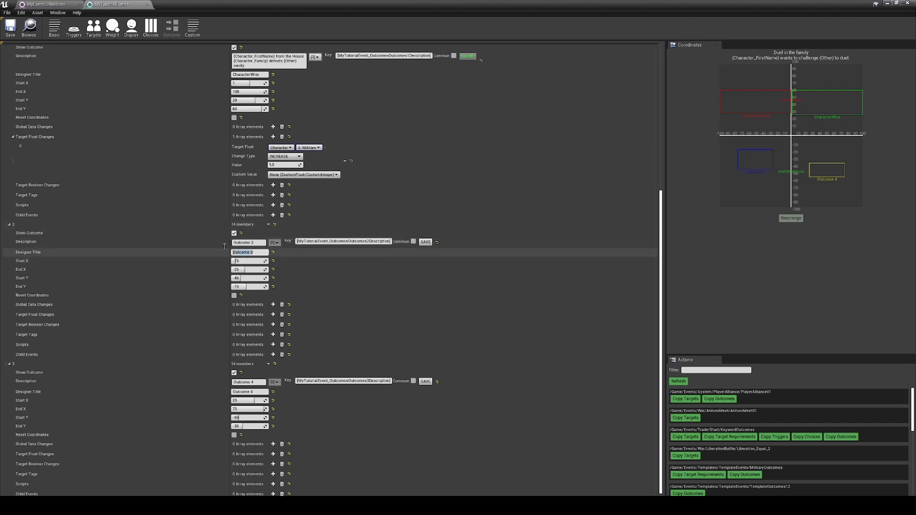
{"action": "type", "text": "LostRealSwords"}
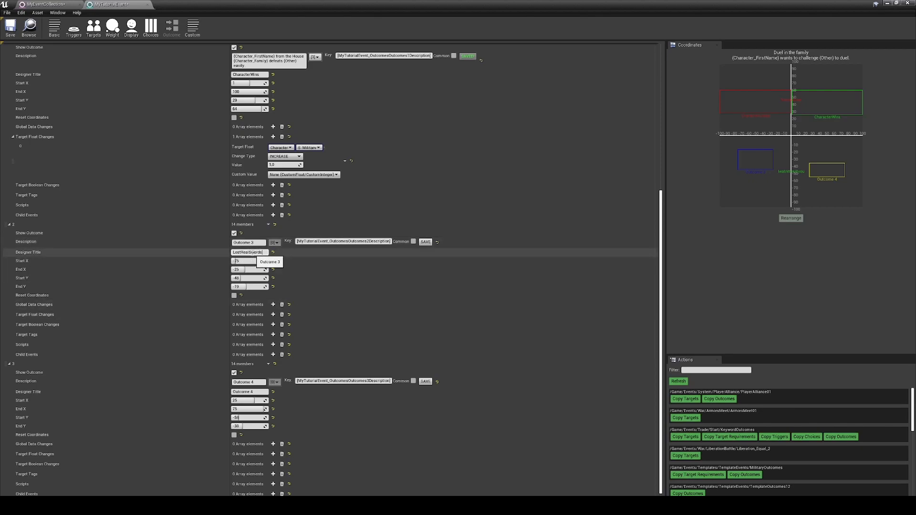
{"action": "left_click", "coordinate": [258, 392]}
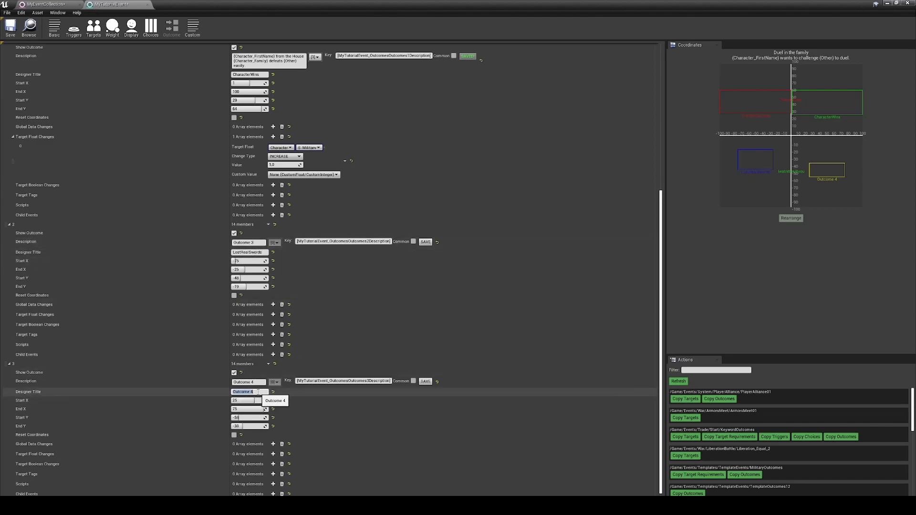
{"action": "type", "text": "WonTheSwordFight"}
{"action": "key", "text": "Return"}
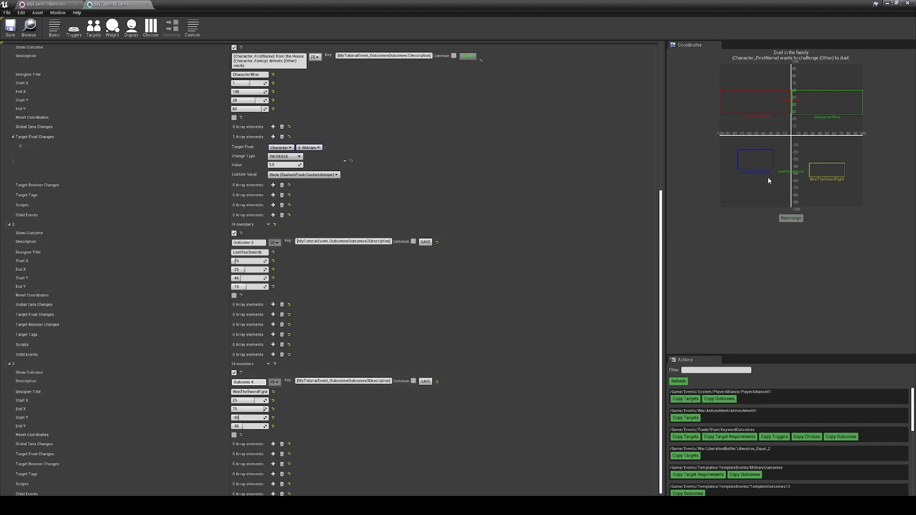
Widen the two lower outcome areas on the coordinate graph to about X -97 to -1 for the third and 1 to 97 for the fourth.
{"action": "left_click_drag", "start_coordinate": [754, 170], "coordinate": [754, 187]}
{"action": "left_click_drag", "start_coordinate": [752, 149], "coordinate": [714, 171]}
{"action": "left_click_drag", "start_coordinate": [773, 170], "coordinate": [860, 174]}
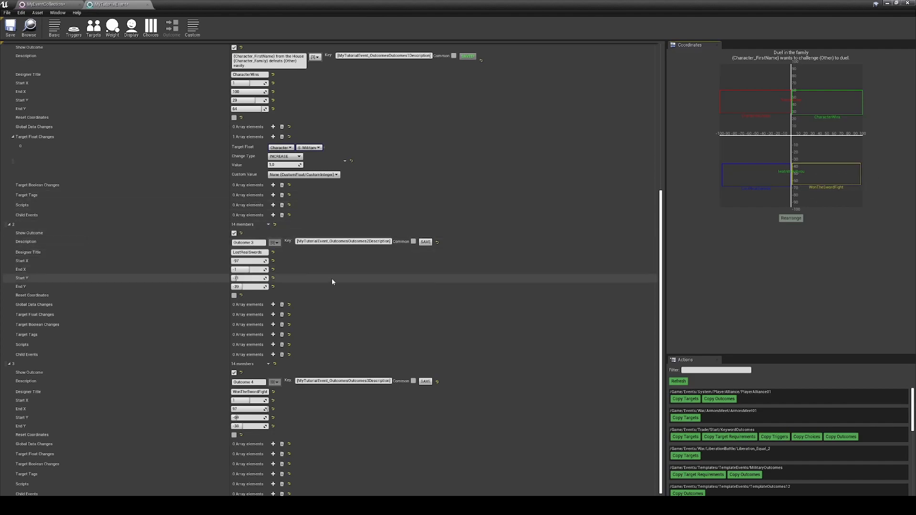
Set the third outcome's X range to -100 through 0 and the fourth outcome's End X to 100.
{"action": "left_click", "coordinate": [246, 261]}
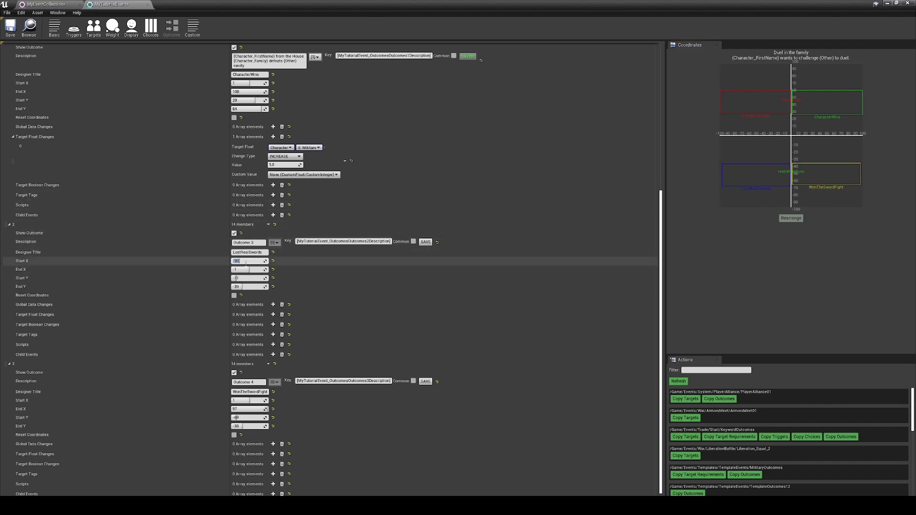
{"action": "type", "text": "-100"}
{"action": "left_click", "coordinate": [235, 270]}
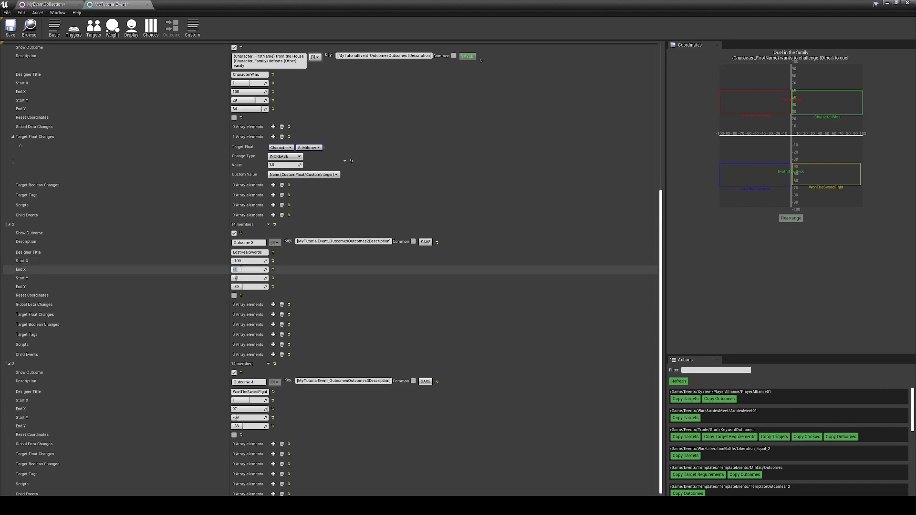
{"action": "type", "text": "0"}
{"action": "left_click", "coordinate": [237, 261]}
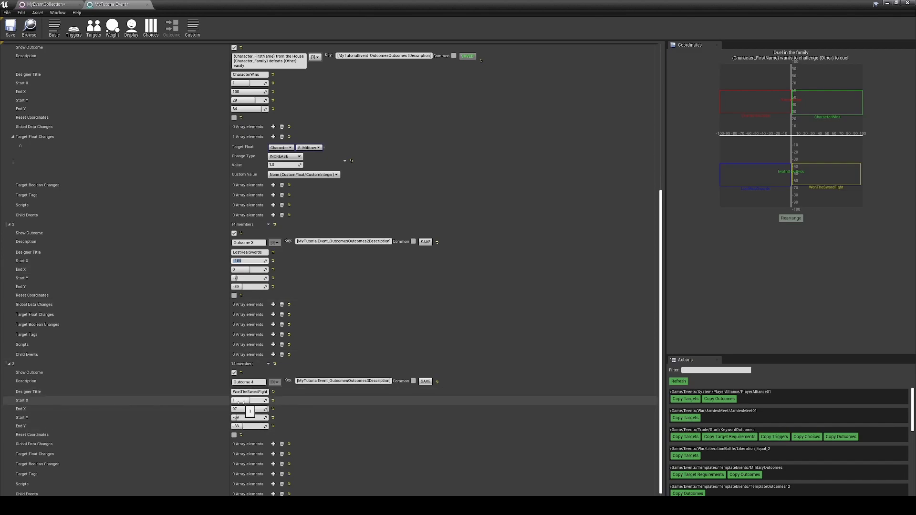
{"action": "left_click", "coordinate": [239, 409]}
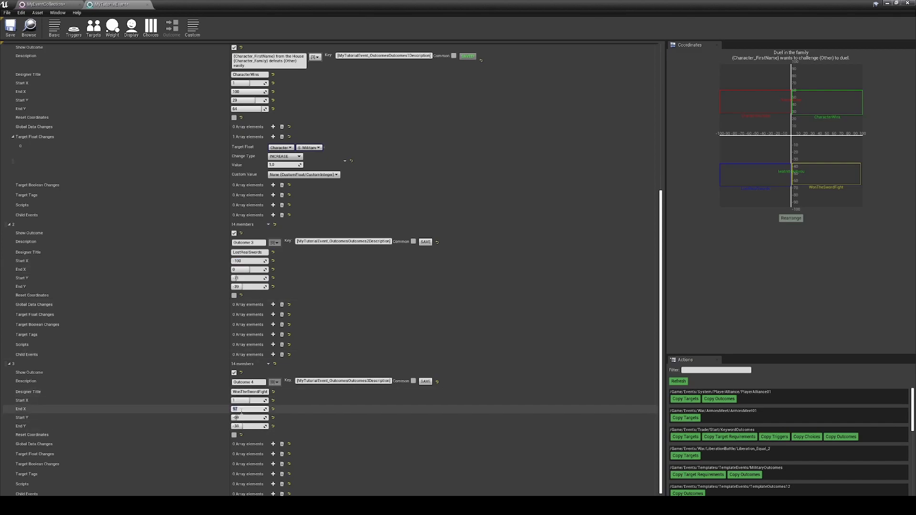
{"action": "type", "text": "100"}
{"action": "key", "text": "Return"}
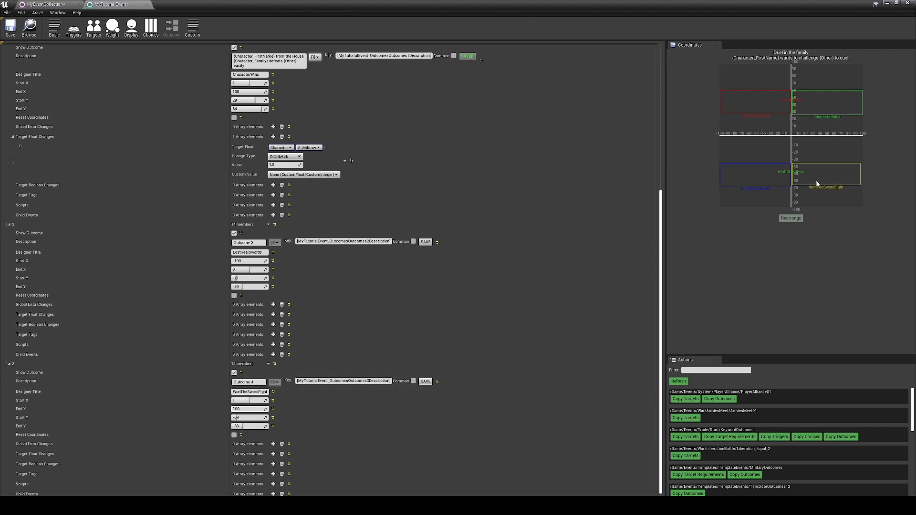
{"action": "left_click", "coordinate": [253, 393]}
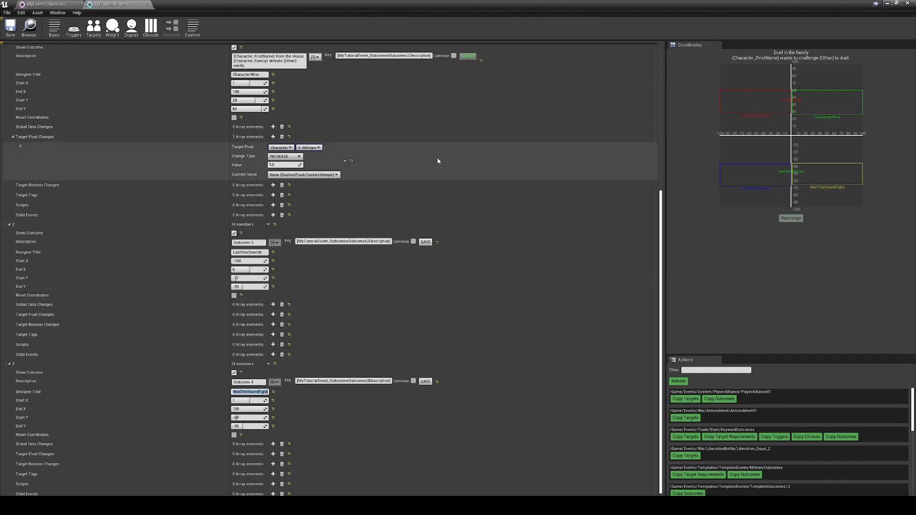
Write and save the third outcome's description as "{Character_FirstName} fights valiantly, but in the end is slain by {Other_FirstName}. So sad".
{"action": "left_click", "coordinate": [150, 28]}
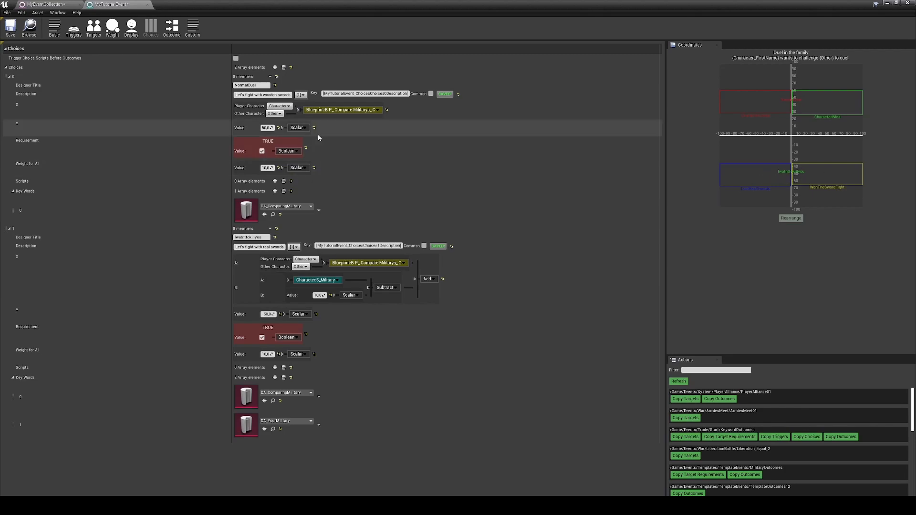
{"action": "left_click", "coordinate": [172, 29]}
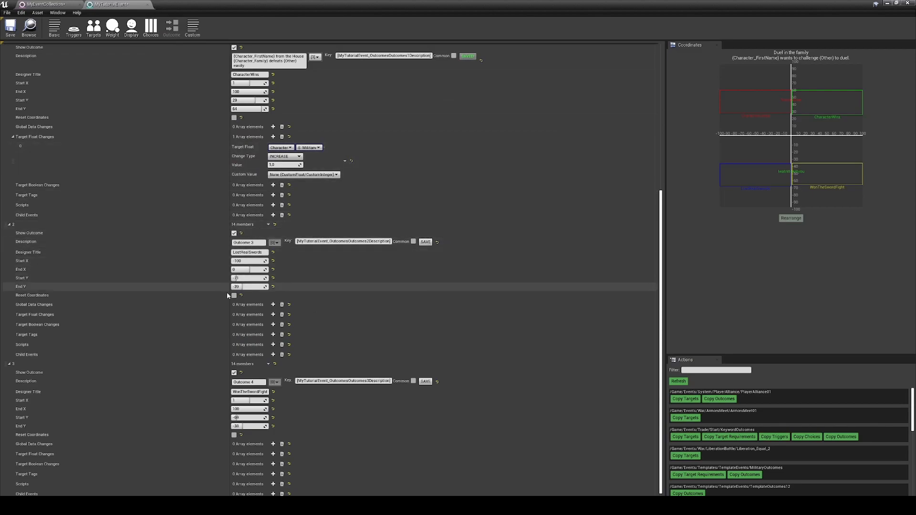
{"action": "left_click", "coordinate": [256, 242]}
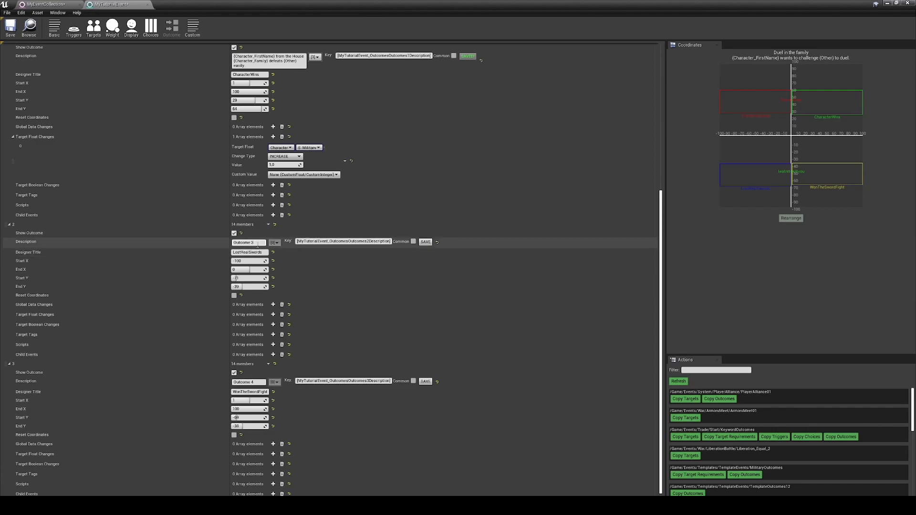
{"action": "left_click_drag", "start_coordinate": [260, 243], "coordinate": [206, 240]}
{"action": "type", "text": "{"}
{"action": "type", "text": "Character_FirstN"}
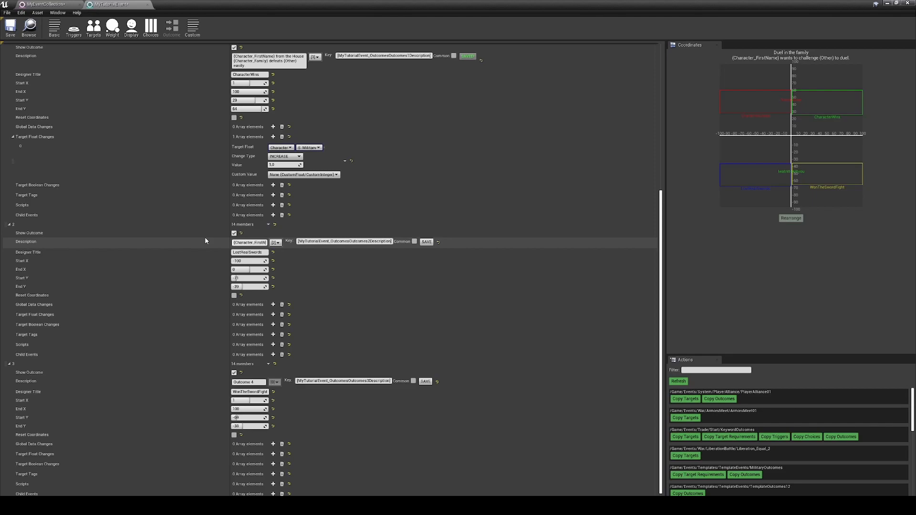
{"action": "type", "text": "ame} fights"}
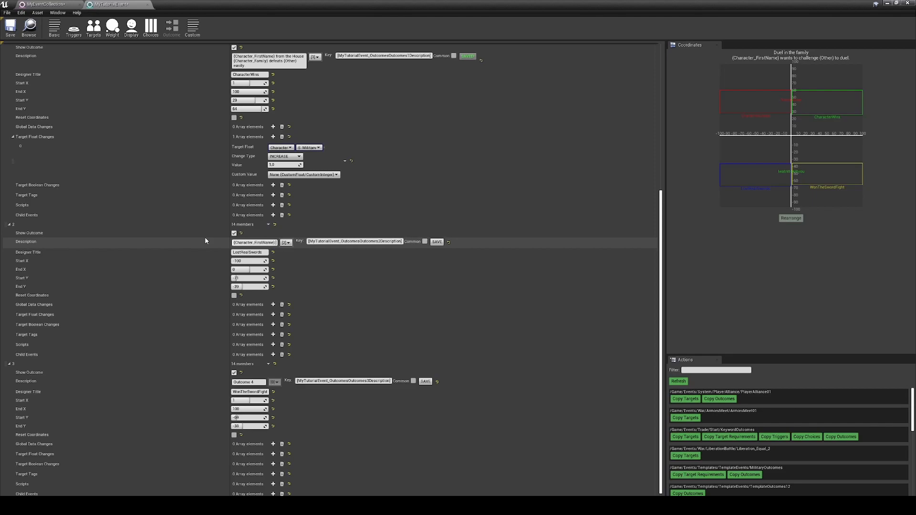
{"action": "type", "text": " valian"}
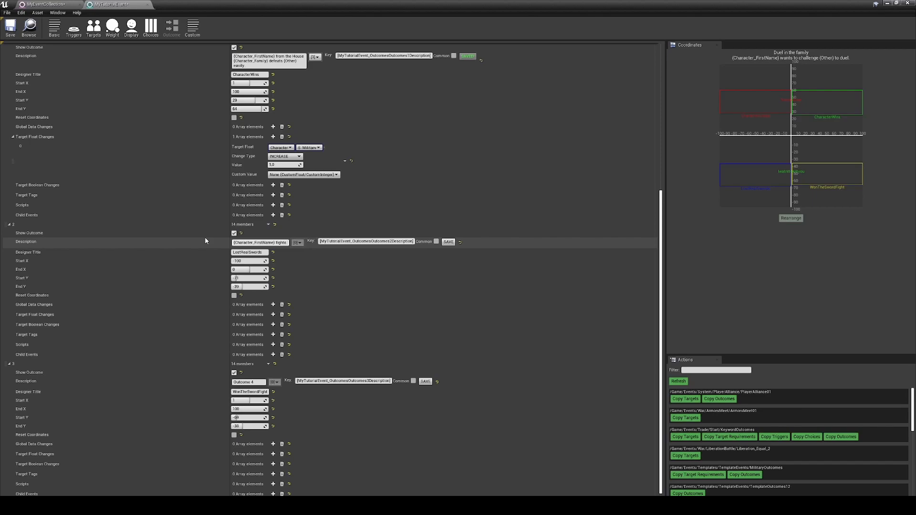
{"action": "type", "text": "tly, but "}
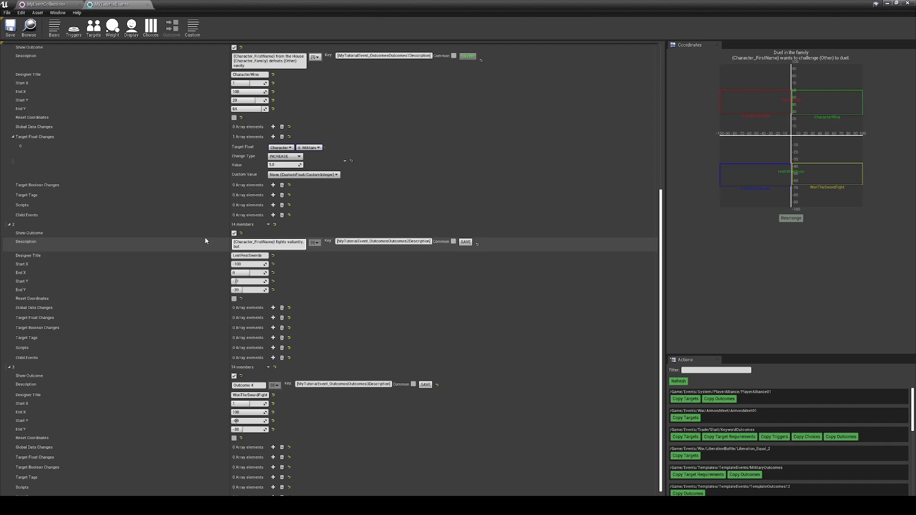
{"action": "type", "text": "in the end is slain by {O"}
{"action": "type", "text": "ther_FirstName}. So sad"}
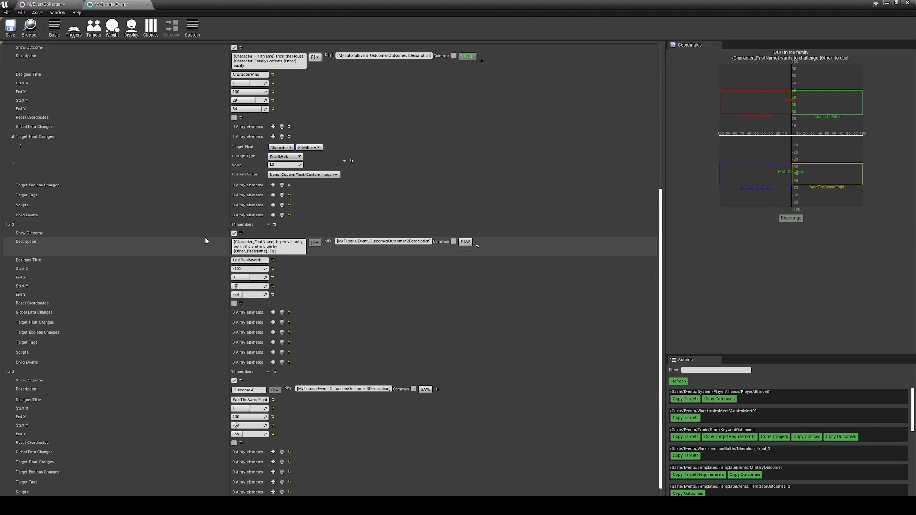
{"action": "left_click", "coordinate": [465, 243]}
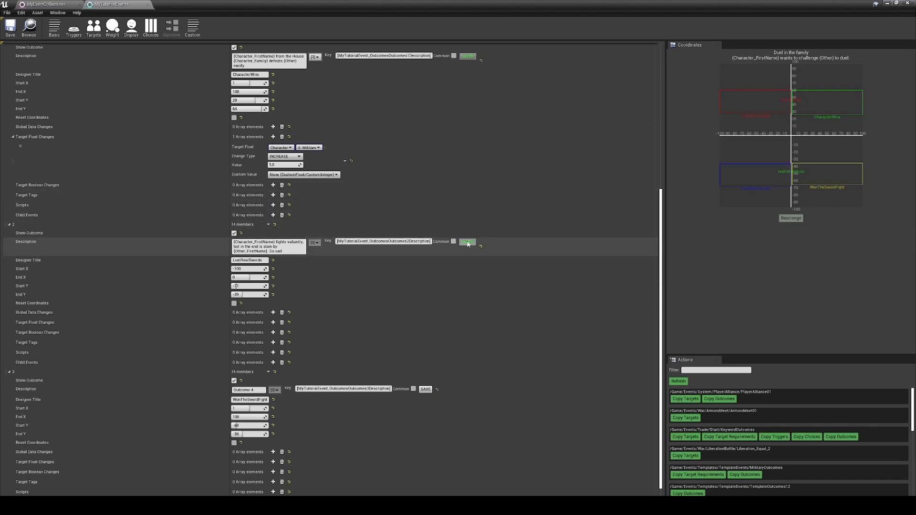
Write and save the fourth outcome's description as "{Character_FirstName} fights valiantly, and manages to draw first blood. {Other} yields, and feels ashemed.".
{"action": "left_click", "coordinate": [259, 391]}
{"action": "type", "text": "{Character_FirstNa"}
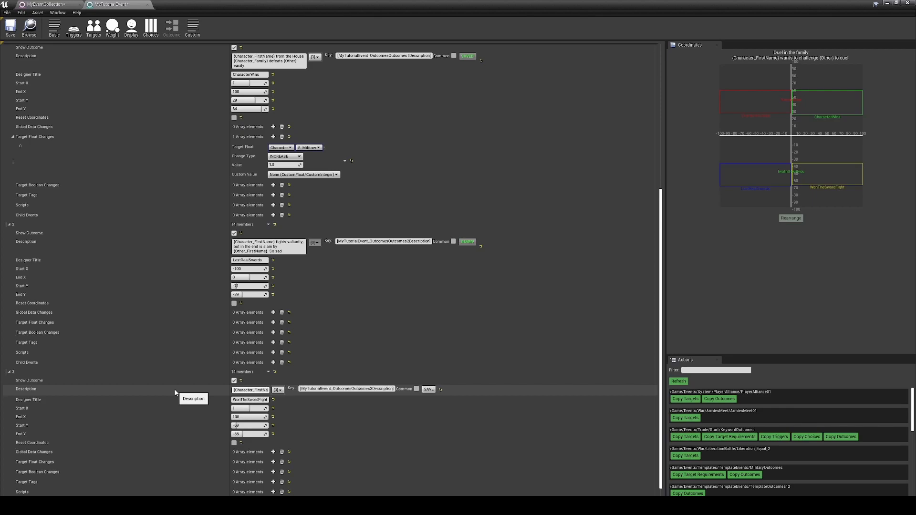
{"action": "type", "text": "me} f"}
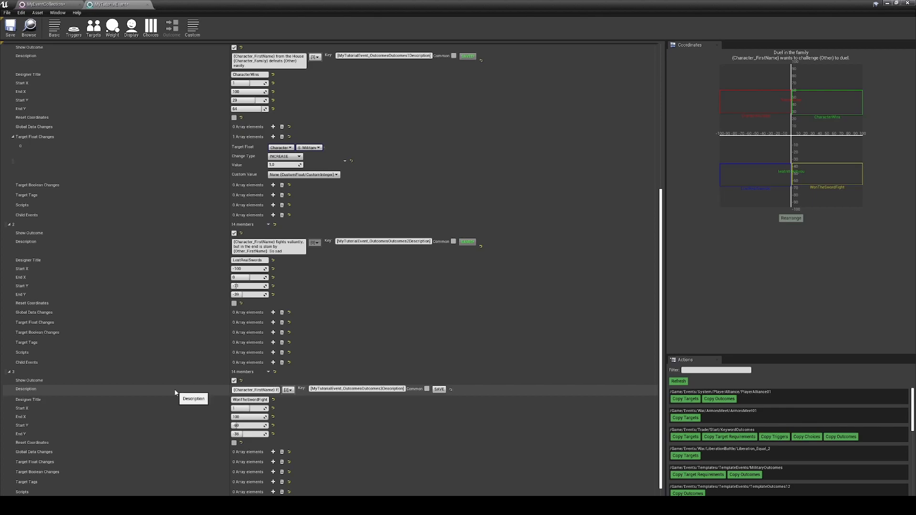
{"action": "type", "text": "ights va"}
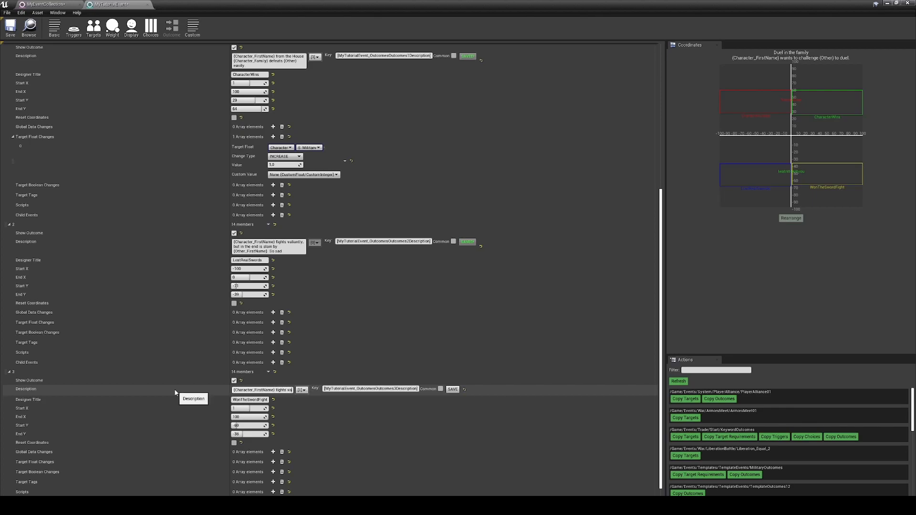
{"action": "type", "text": "liantly,"}
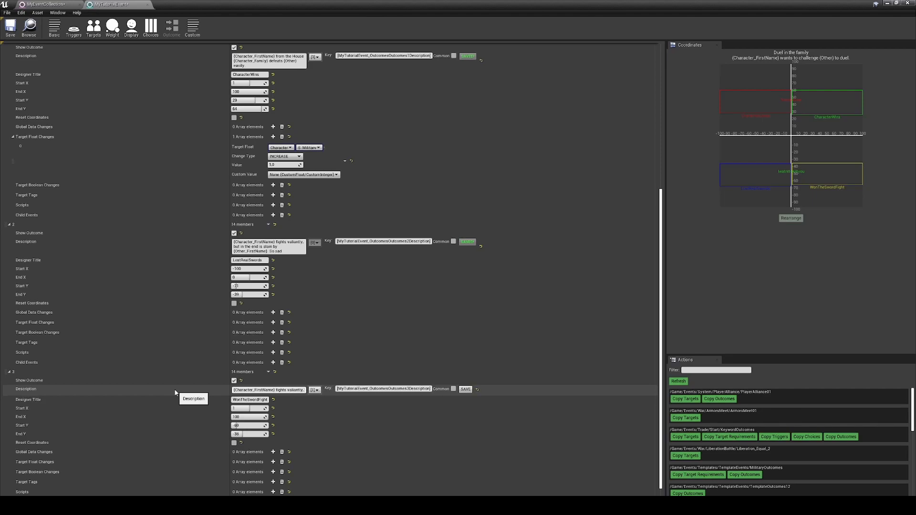
{"action": "type", "text": " and"}
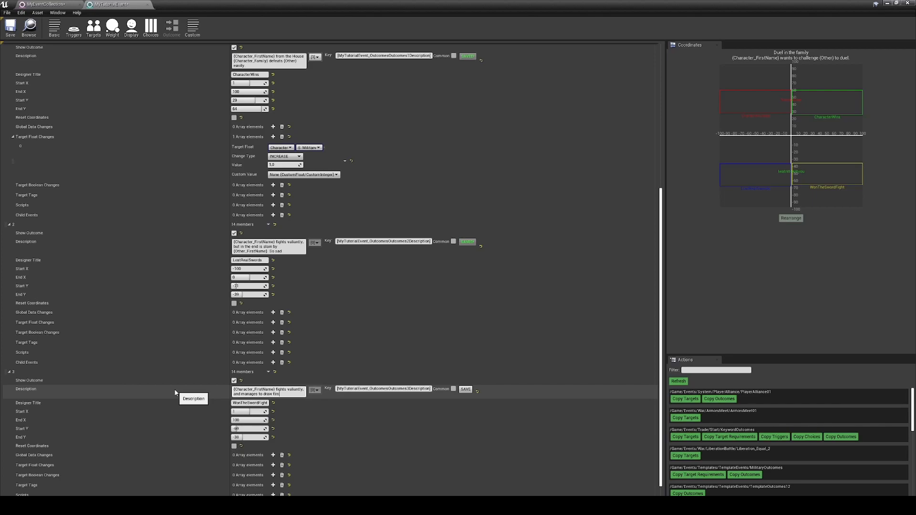
{"action": "type", "text": "manages to draw first b"}
{"action": "type", "text": "lood. "}
{"action": "type", "text": "{Other"}
{"action": "type", "text": "} yields"}
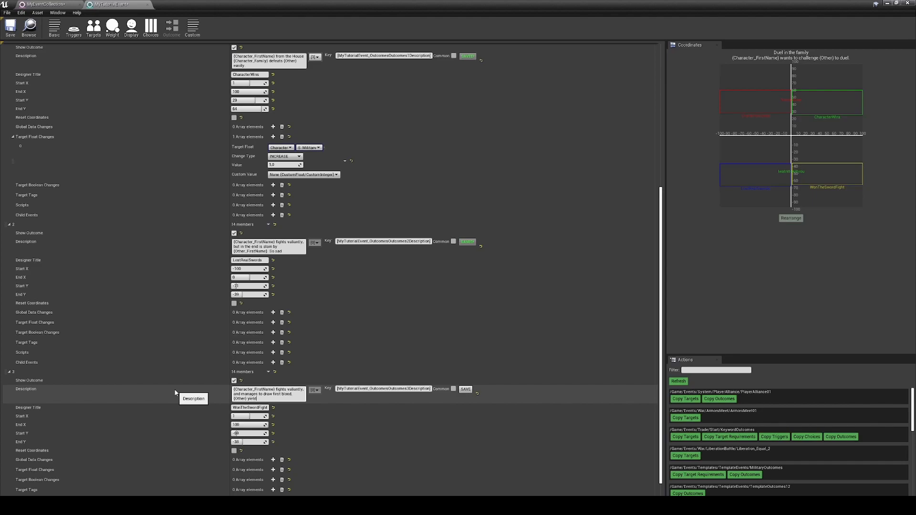
{"action": "type", "text": "eels ashemed."}
{"action": "left_click", "coordinate": [466, 391]}
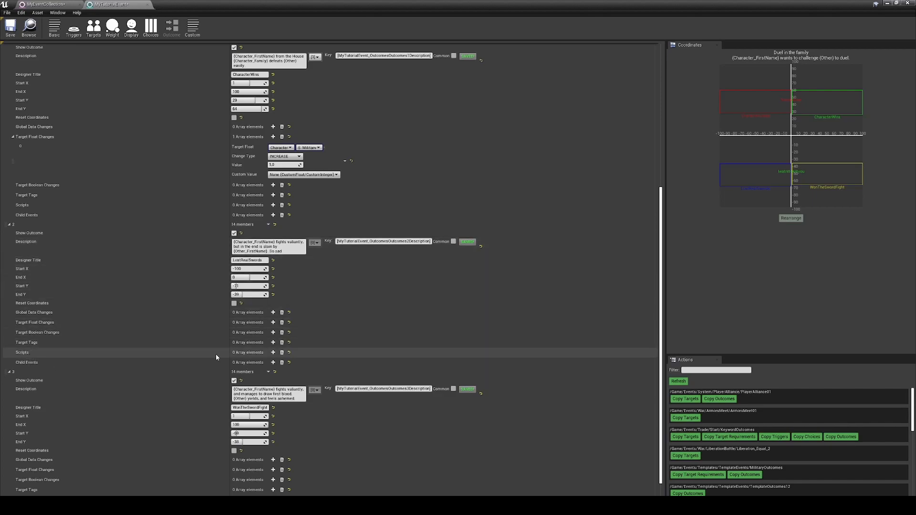
Add a BP_KillCharacter script to the third outcome, LostRealSwords, with the Character as victim.
{"action": "left_click", "coordinate": [273, 353]}
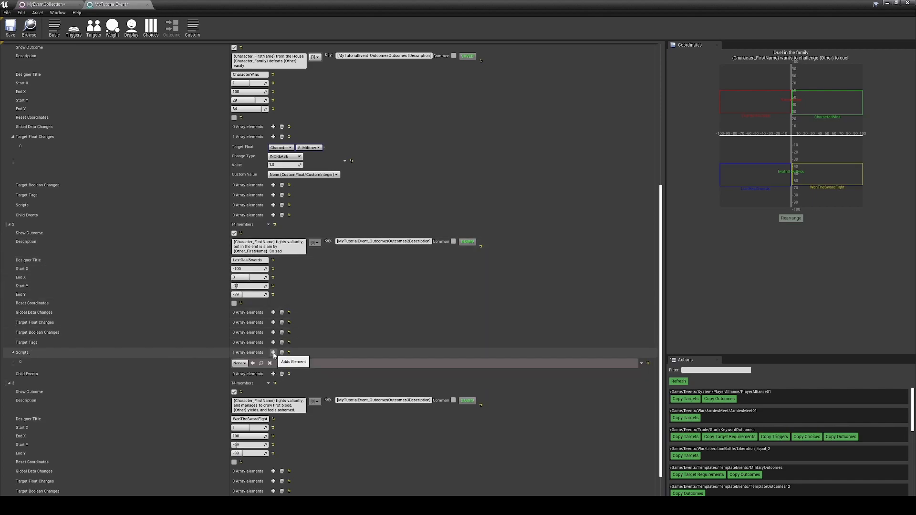
{"action": "left_click", "coordinate": [239, 364]}
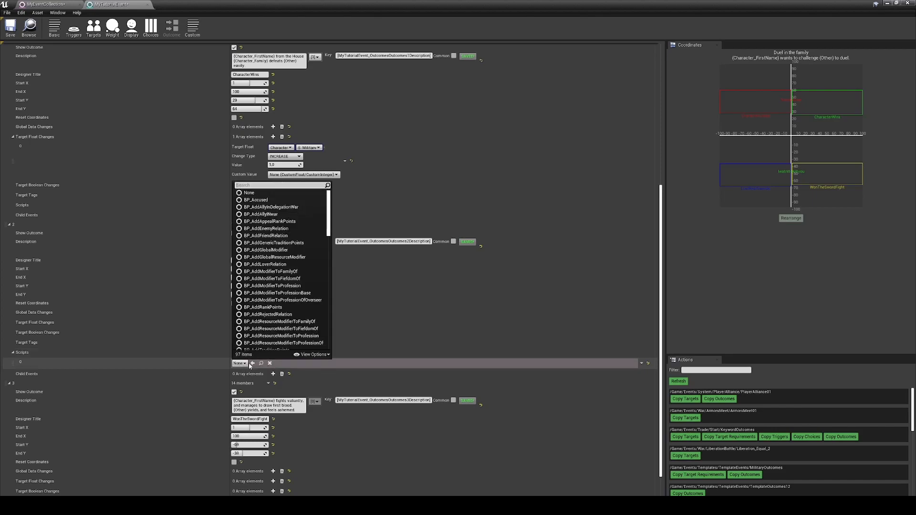
{"action": "type", "text": "kill"}
{"action": "left_click", "coordinate": [261, 387]}
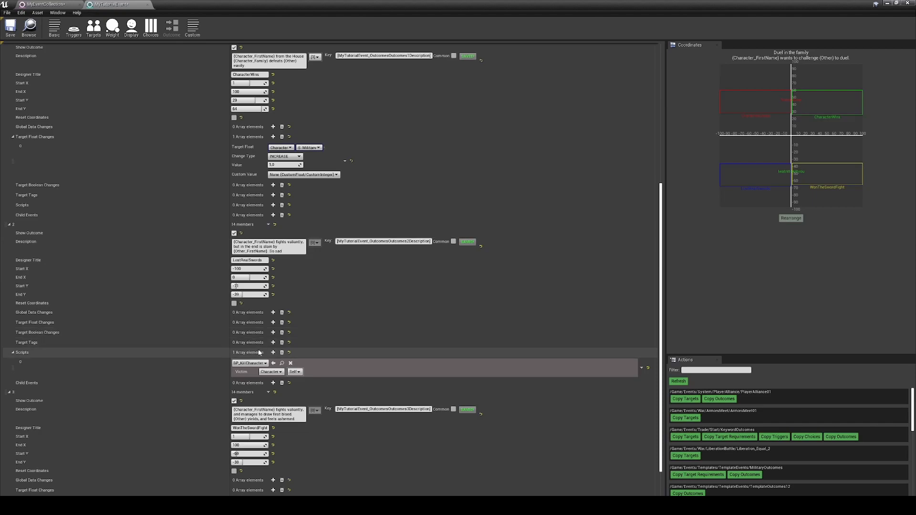
Add a target float change to the fourth outcome that increases the Character's S_Military by 1.
{"action": "scroll", "coordinate": [284, 372], "scroll_direction": "down", "scroll_amount": 2}
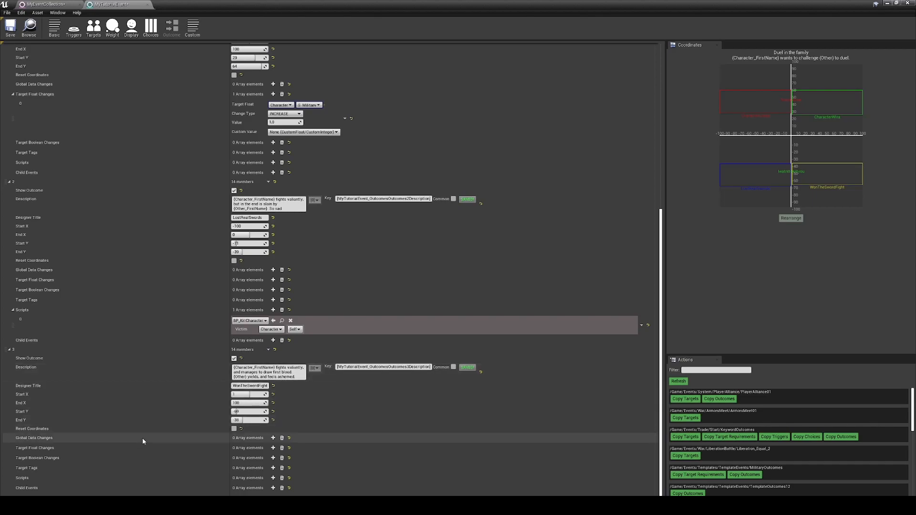
{"action": "left_click", "coordinate": [273, 448]}
{"action": "left_click", "coordinate": [306, 463]}
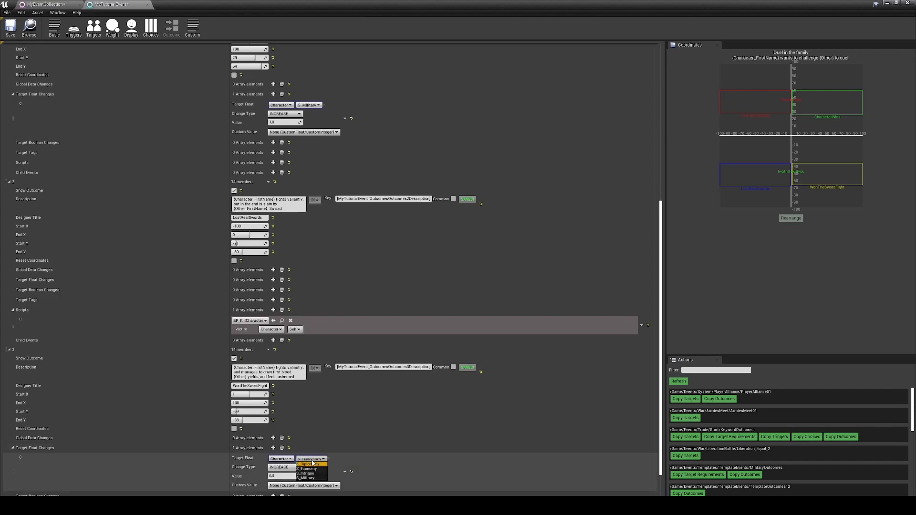
{"action": "left_click", "coordinate": [310, 477]}
{"action": "left_click", "coordinate": [289, 475]}
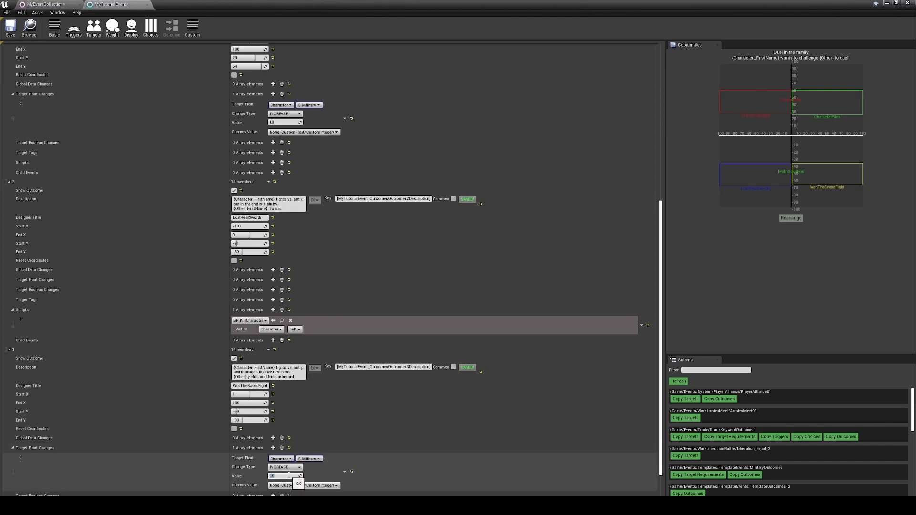
{"action": "type", "text": "1"}
{"action": "key", "text": "Return"}
Add a script to the fourth outcome, WonTheSwordFight, and set it to BP_GiveTrait.
{"action": "scroll", "coordinate": [188, 457], "scroll_direction": "down", "scroll_amount": 2}
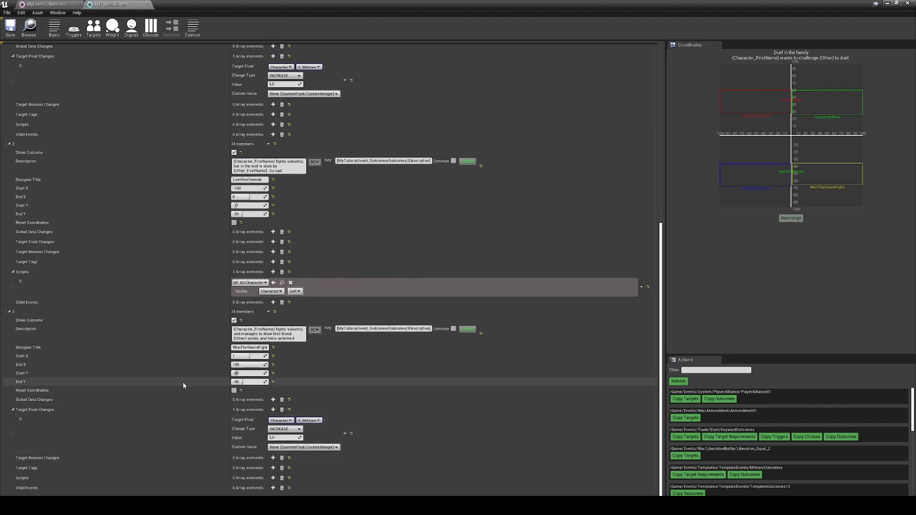
{"action": "left_click", "coordinate": [273, 477]}
{"action": "scroll", "coordinate": [199, 467], "scroll_direction": "down", "scroll_amount": 1}
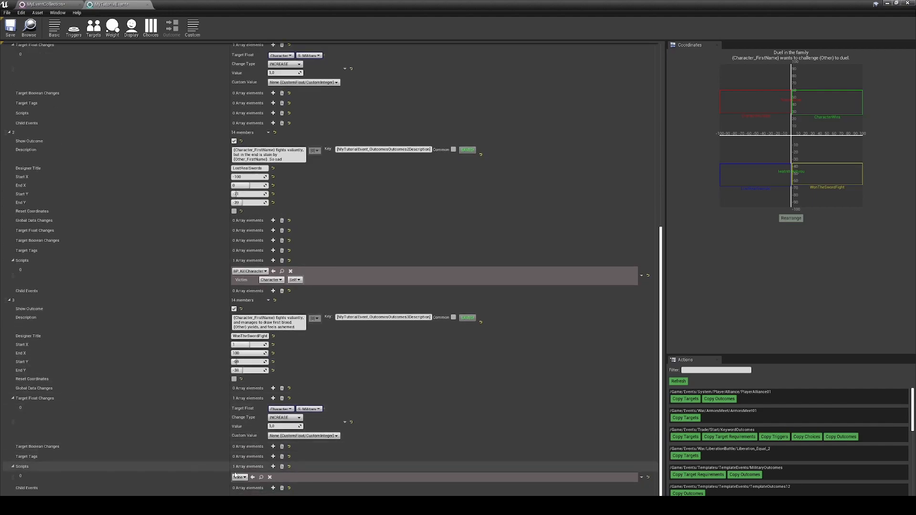
{"action": "left_click", "coordinate": [239, 477]}
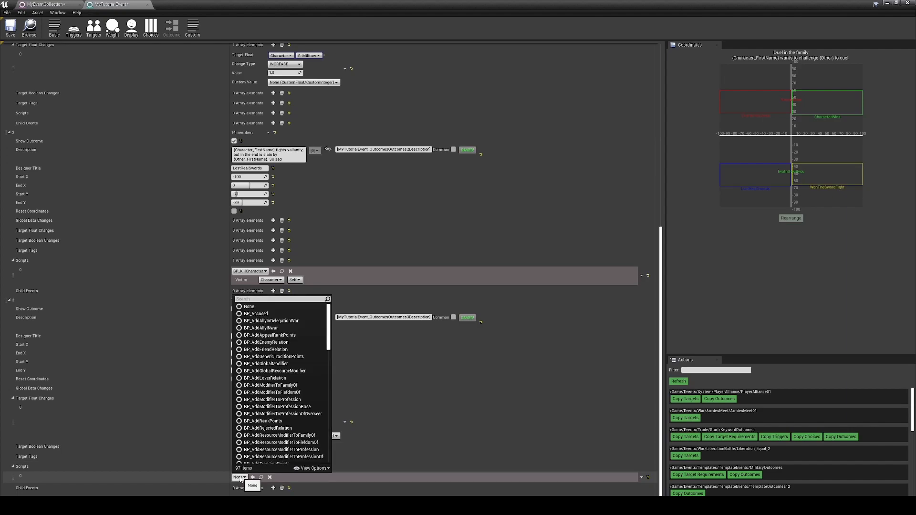
{"action": "type", "text": "addtra"}
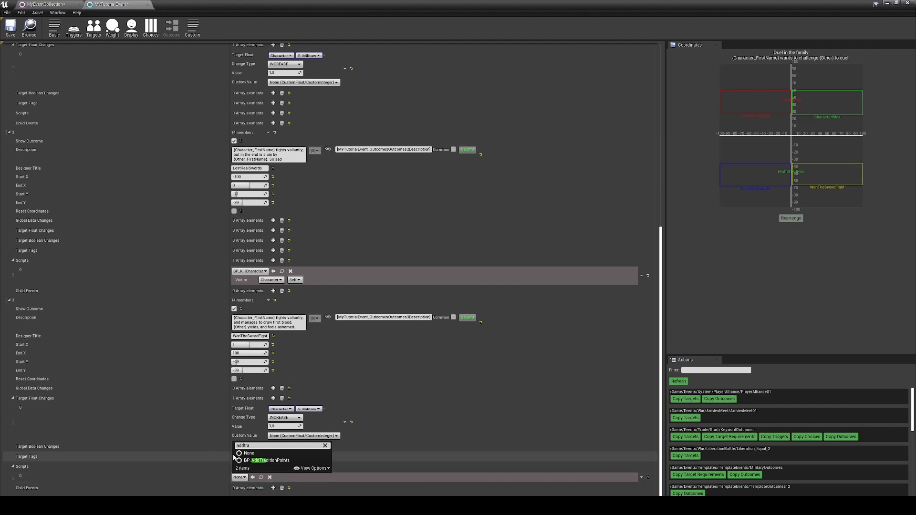
{"action": "left_click_drag", "start_coordinate": [270, 446], "coordinate": [178, 437]}
{"action": "type", "text": "trait"}
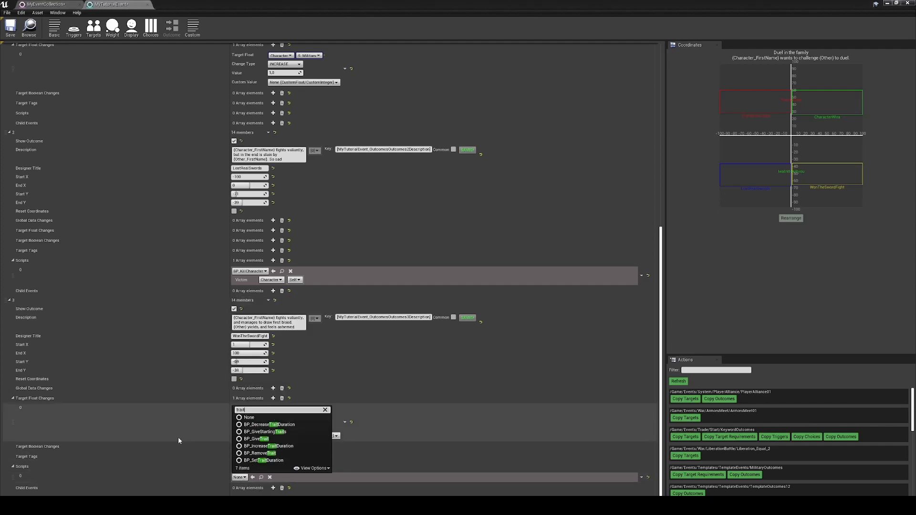
{"action": "left_click", "coordinate": [256, 438]}
{"action": "scroll", "coordinate": [262, 411], "scroll_direction": "down", "scroll_amount": 2}
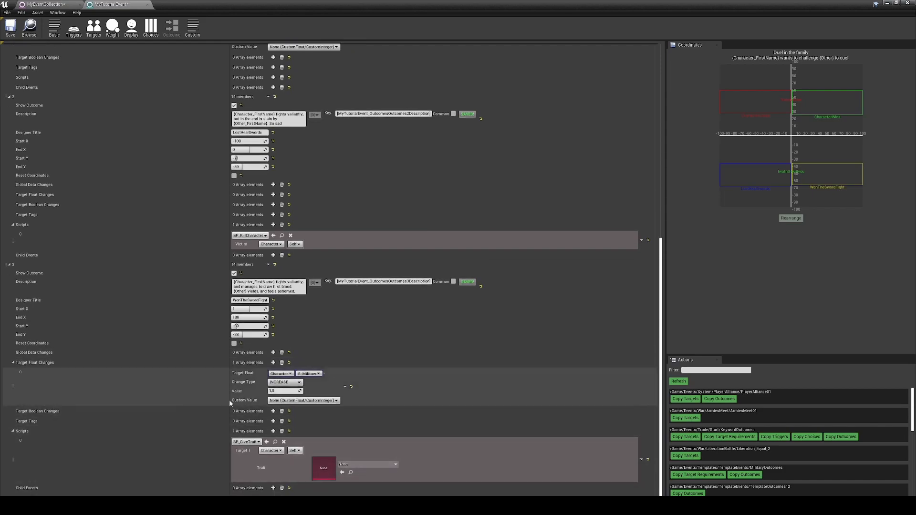
Set the fourth outcome's BP_GiveTrait script to target Other and give the T_L_Wounded trait.
{"action": "left_click", "coordinate": [270, 450]}
{"action": "left_click", "coordinate": [269, 461]}
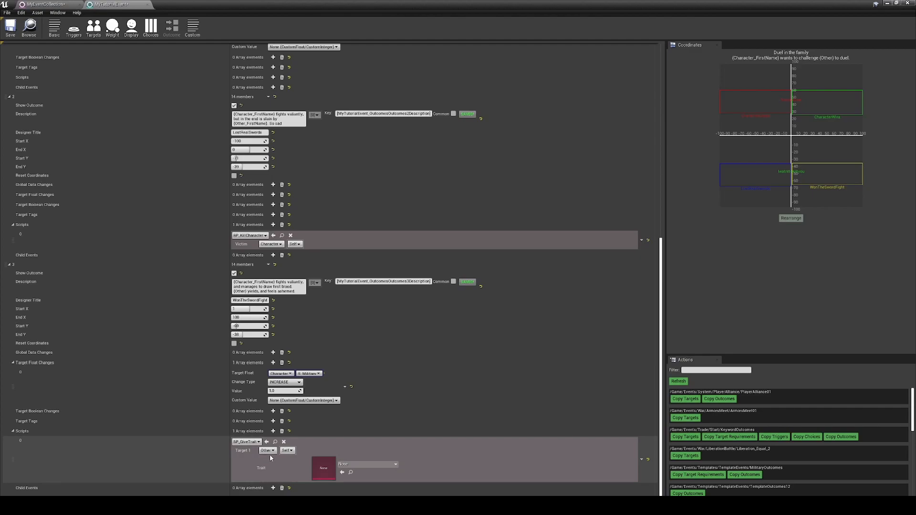
{"action": "left_click", "coordinate": [371, 464]}
{"action": "type", "text": "wou"}
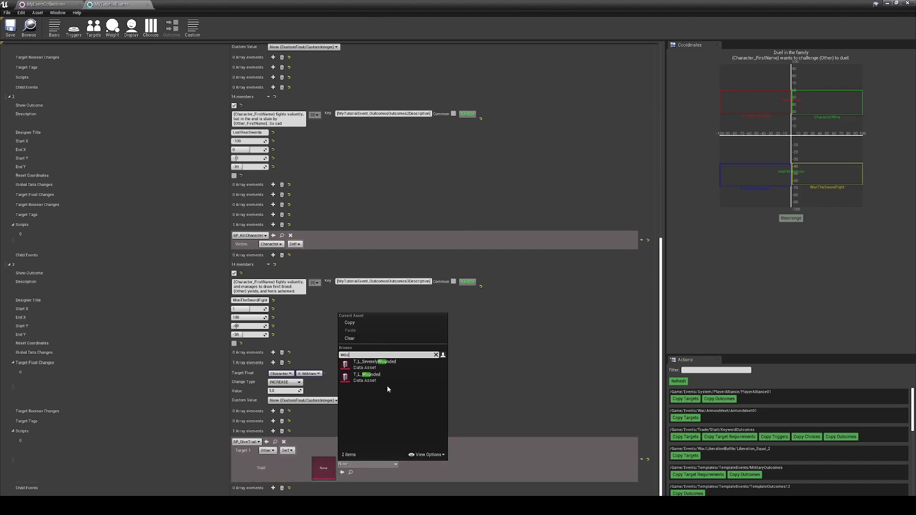
{"action": "left_click", "coordinate": [373, 377]}
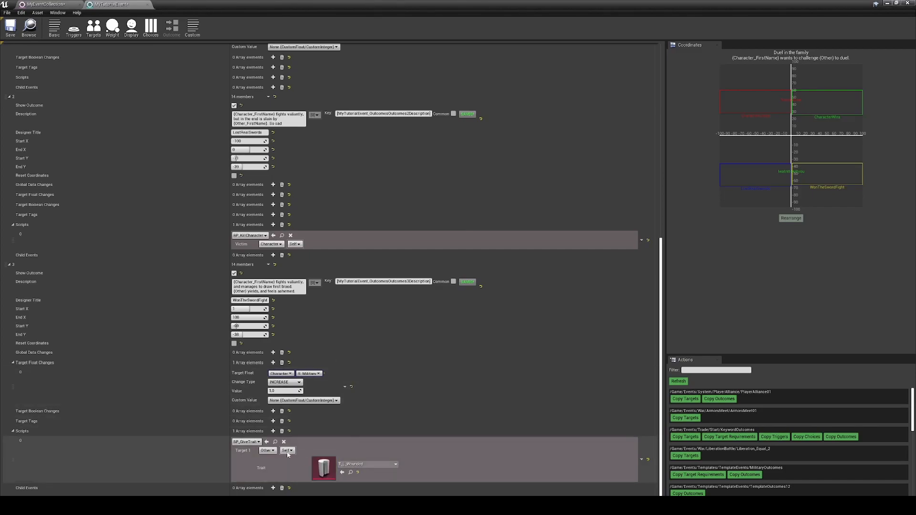
Add a second script to the fourth outcome and set it to BP_GiveTrait.
{"action": "left_click", "coordinate": [272, 431]}
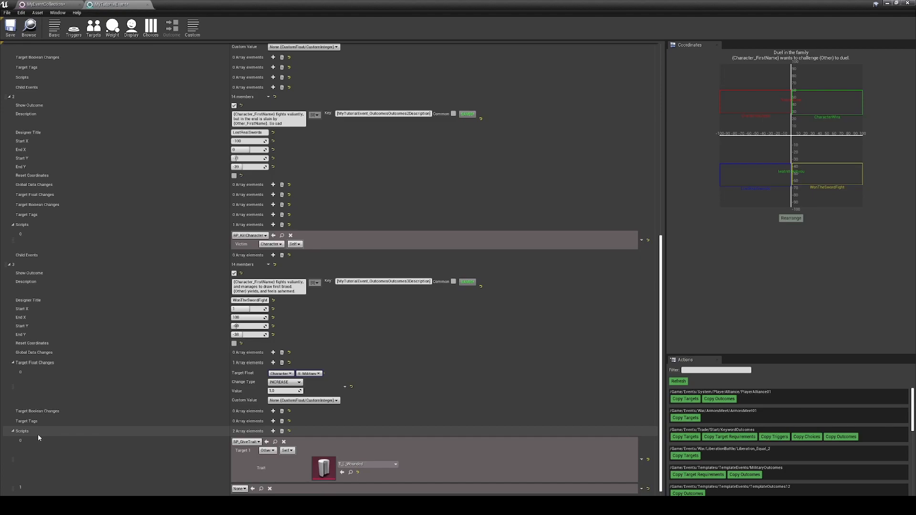
{"action": "scroll", "coordinate": [159, 423], "scroll_direction": "down", "scroll_amount": 1}
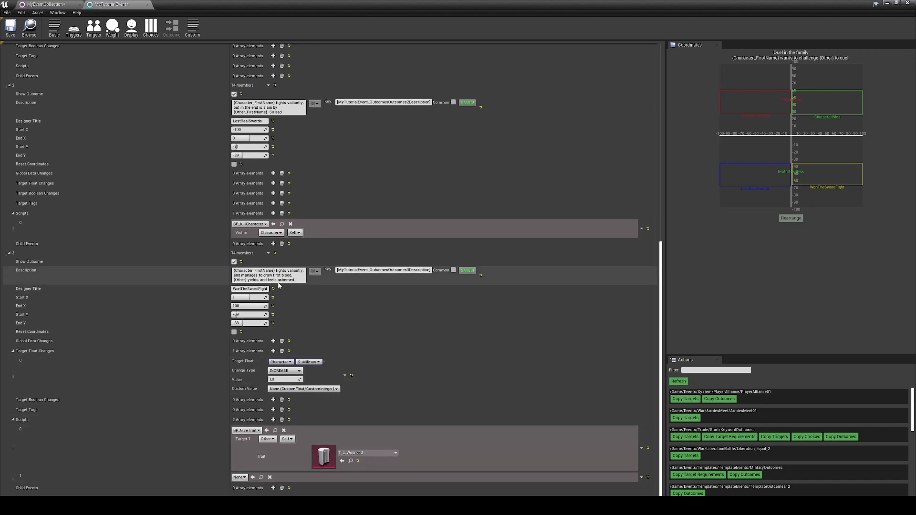
{"action": "left_click", "coordinate": [240, 477]}
{"action": "type", "text": "trait"}
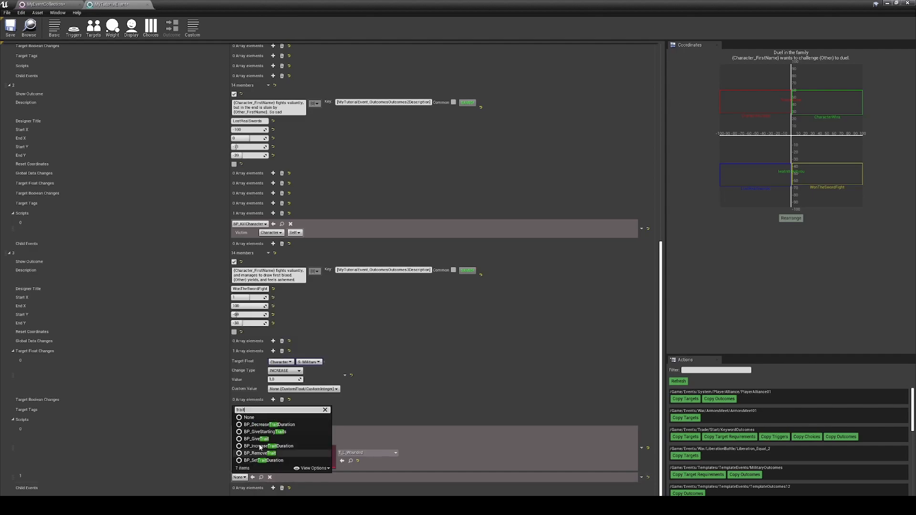
{"action": "left_click", "coordinate": [260, 439]}
{"action": "scroll", "coordinate": [310, 448], "scroll_direction": "down", "scroll_amount": 1}
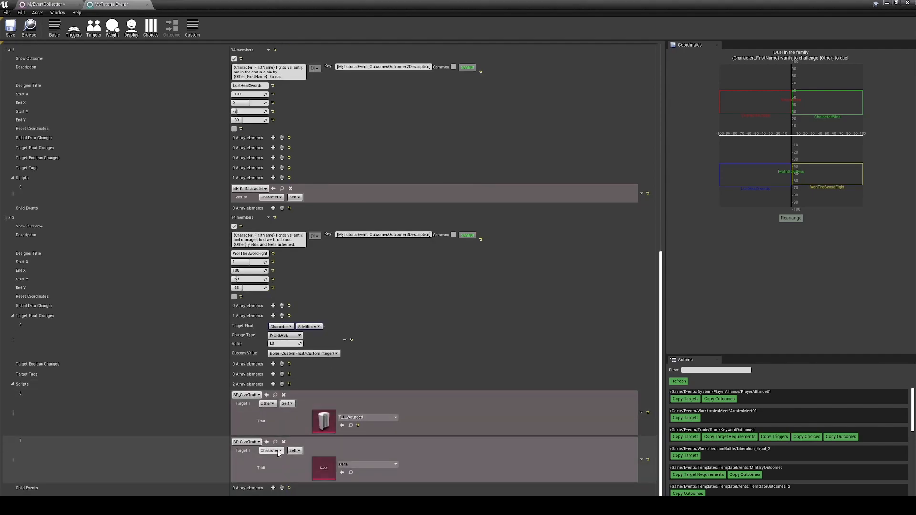
{"action": "left_click", "coordinate": [360, 461]}
{"action": "type", "text": "asha"}
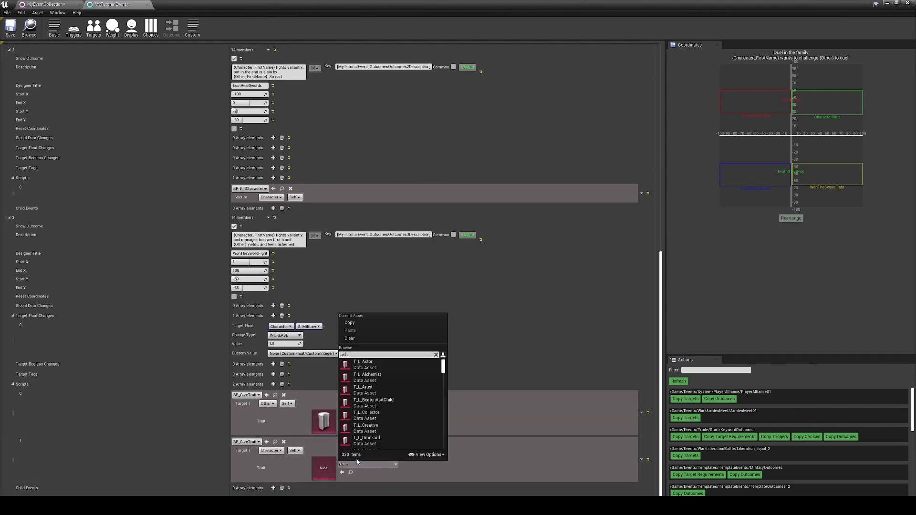
{"action": "key", "text": "BackSpace"}
{"action": "key", "text": "BackSpace"}
{"action": "key", "text": "BackSpace"}
{"action": "key", "text": "BackSpace"}
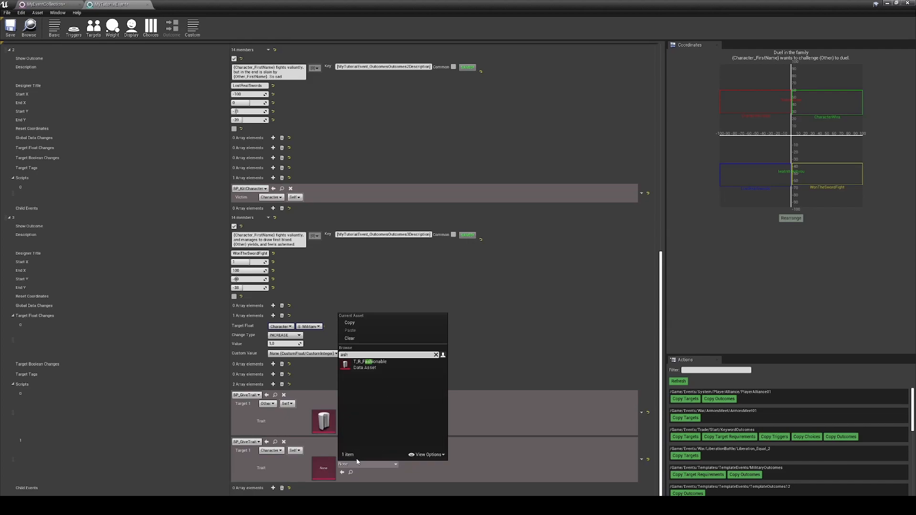
Change the fourth outcome's second script from BP_GiveTrait to BP_ChangeRelation.
{"action": "left_click", "coordinate": [245, 442]}
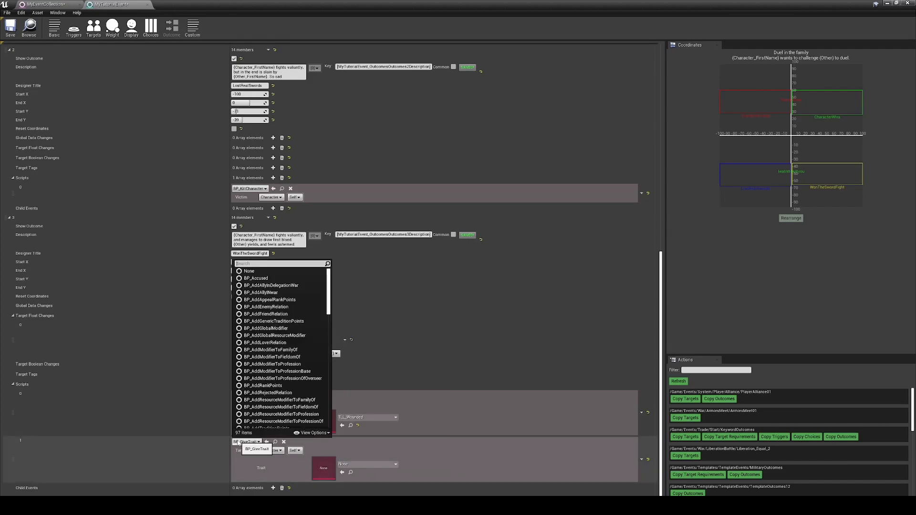
{"action": "type", "text": "rela"}
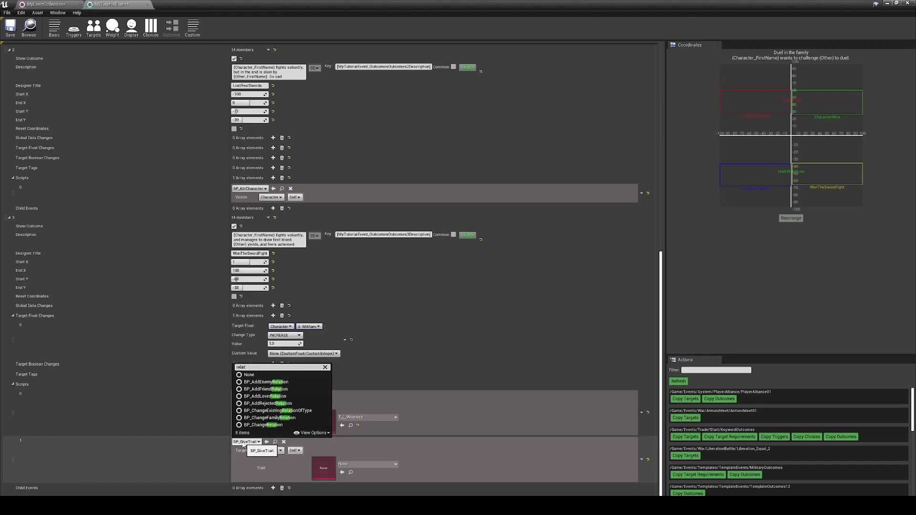
{"action": "type", "text": "t"}
{"action": "left_click", "coordinate": [263, 424]}
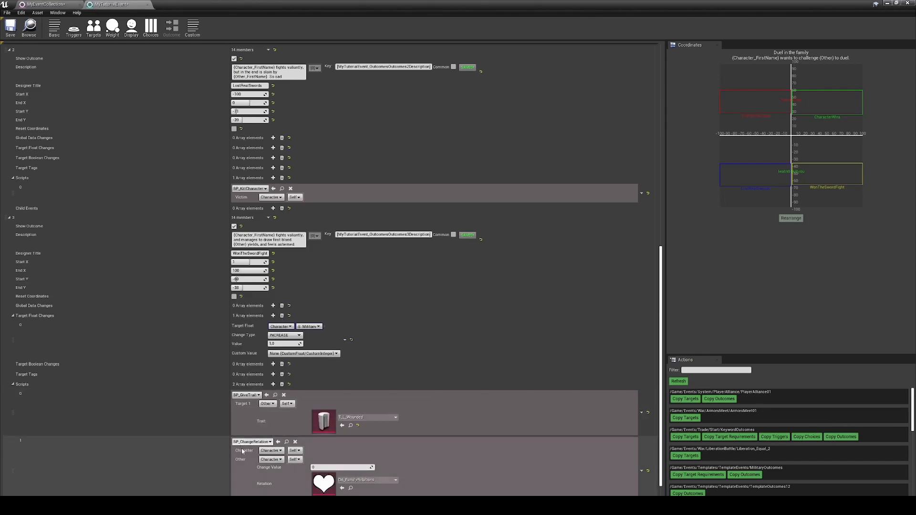
{"action": "scroll", "coordinate": [273, 458], "scroll_direction": "down", "scroll_amount": 1}
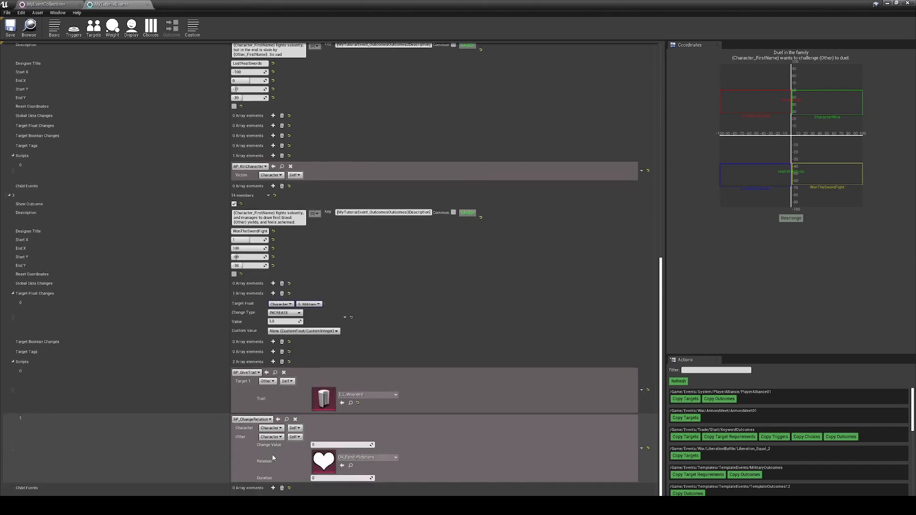
Set the Other target of the BP_ChangeRelation script to Other, with Character as its Character target.
{"action": "left_click", "coordinate": [272, 429]}
{"action": "left_click", "coordinate": [275, 428]}
{"action": "left_click", "coordinate": [275, 428]}
{"action": "left_click", "coordinate": [275, 433]}
{"action": "left_click", "coordinate": [269, 437]}
{"action": "left_click", "coordinate": [264, 447]}
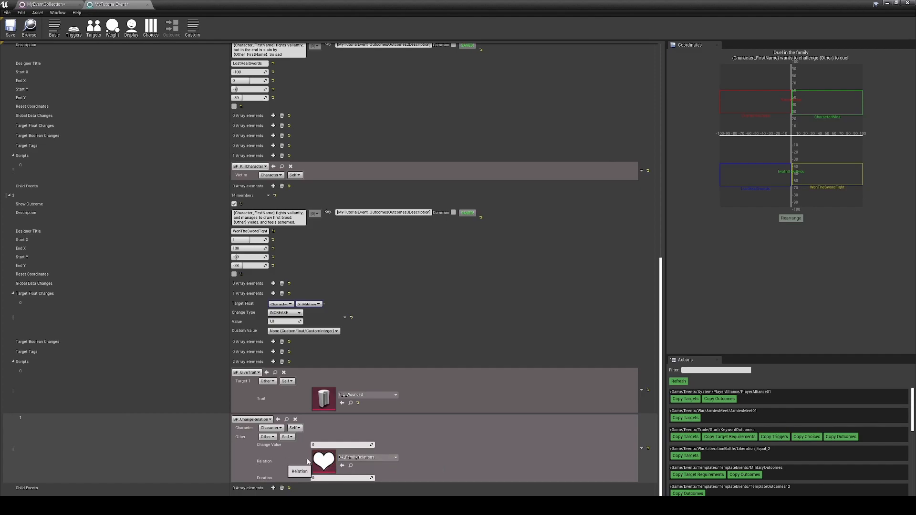
Set the relation of the BP_ChangeRelation script to DA_Shame.
{"action": "left_click", "coordinate": [369, 458]}
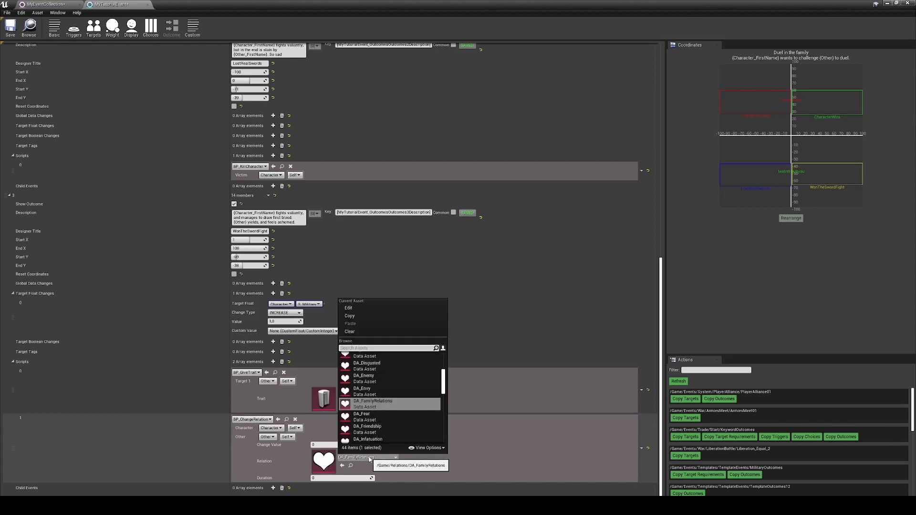
{"action": "type", "text": "asha"}
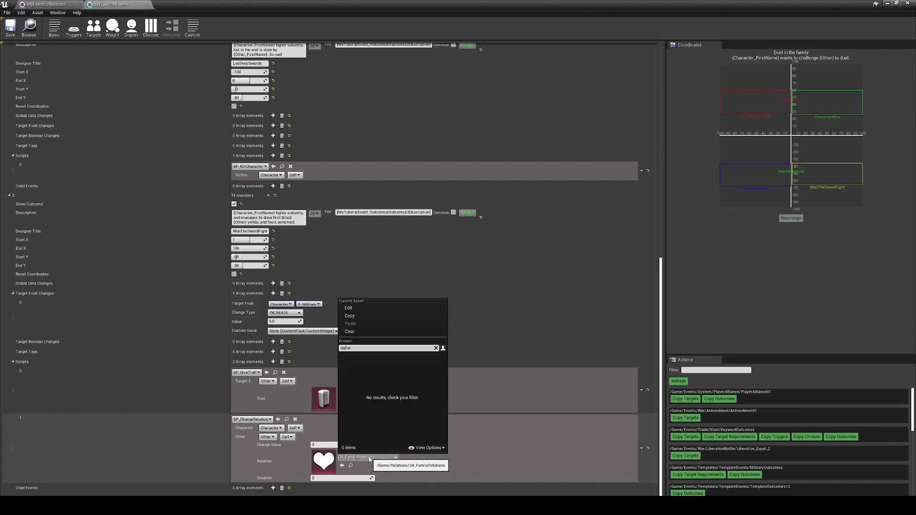
{"action": "key", "text": "BackSpace"}
{"action": "key", "text": "BackSpace"}
{"action": "key", "text": "BackSpace"}
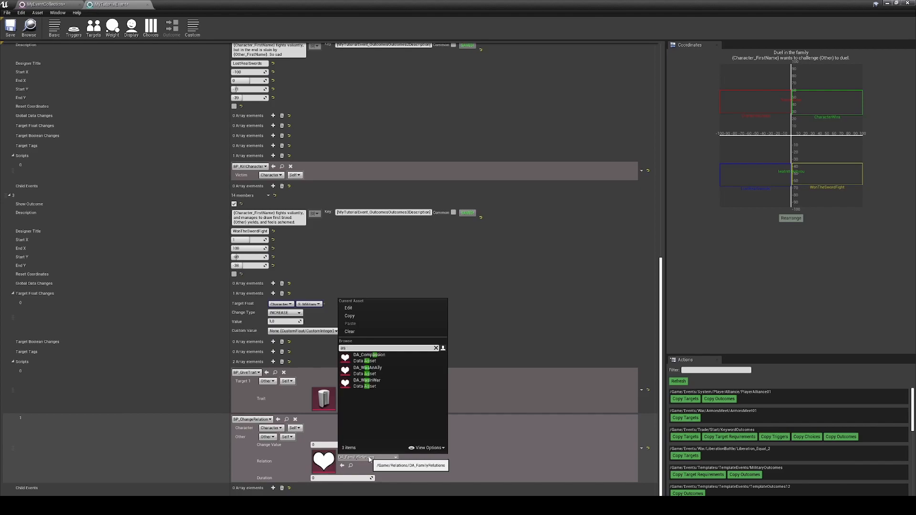
{"action": "type", "text": "sh"}
{"action": "key", "text": "BackSpace"}
{"action": "type", "text": "h"}
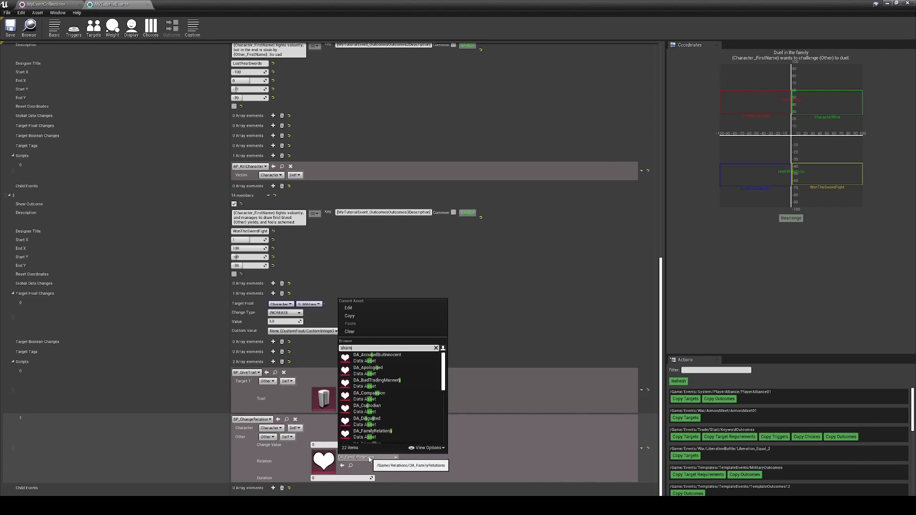
{"action": "type", "text": "am"}
{"action": "left_click", "coordinate": [365, 357]}
Set the relation script's change value to -15 and its duration to 120.
{"action": "left_click", "coordinate": [324, 445]}
{"action": "type", "text": "-15"}
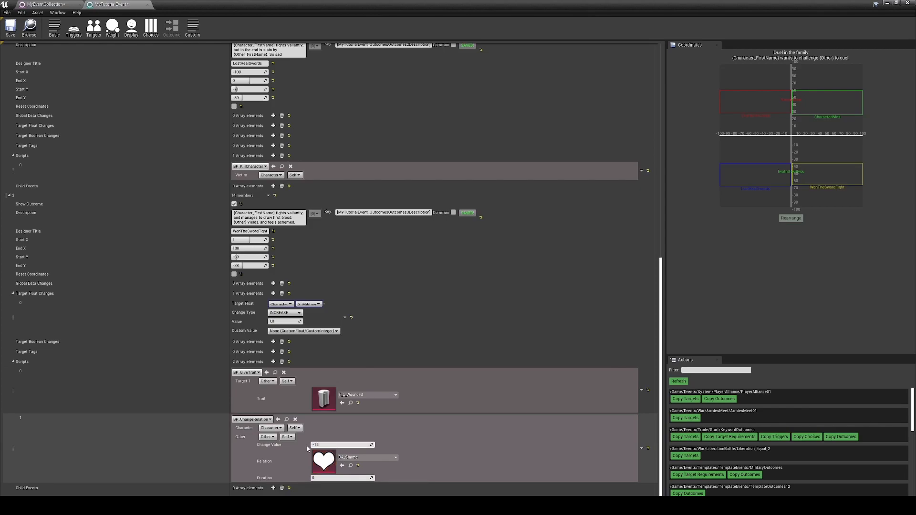
{"action": "left_click", "coordinate": [329, 478]}
{"action": "type", "text": "12"}
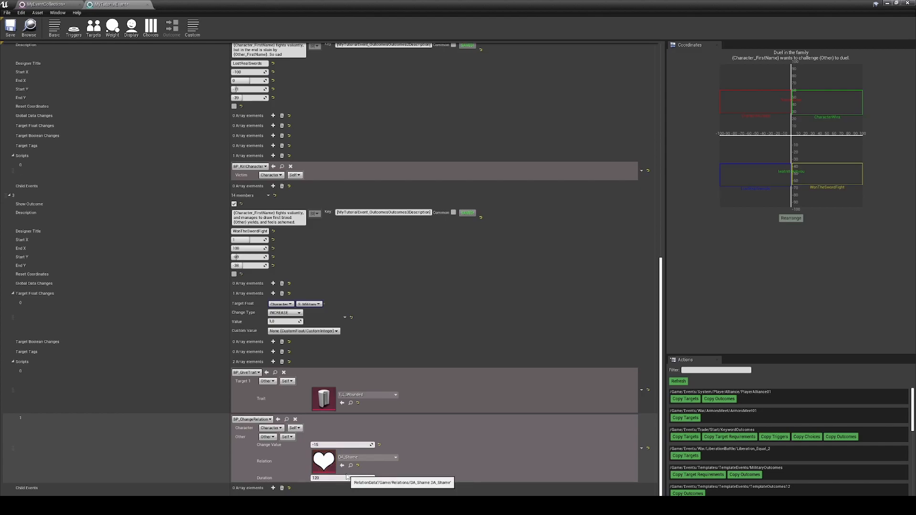
{"action": "type", "text": "0"}
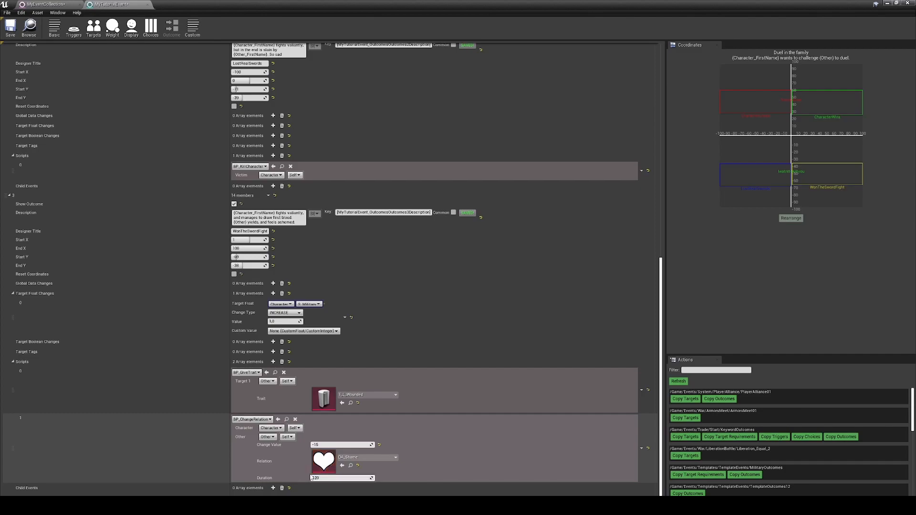
{"action": "left_click", "coordinate": [167, 447]}
Set the BP_ChangeRelation script's Character target to Other and its Other target to Character.
{"action": "left_click", "coordinate": [270, 428]}
{"action": "left_click", "coordinate": [267, 439]}
{"action": "left_click", "coordinate": [267, 437]}
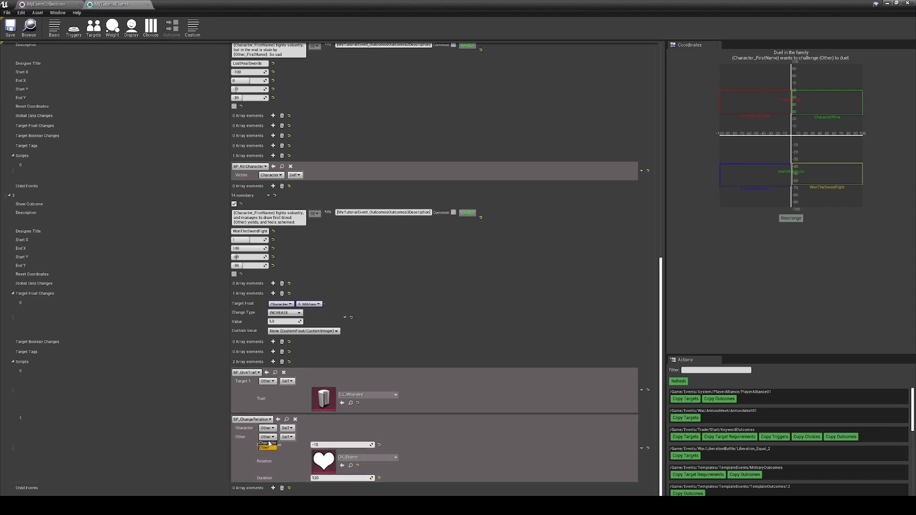
{"action": "left_click", "coordinate": [267, 444]}
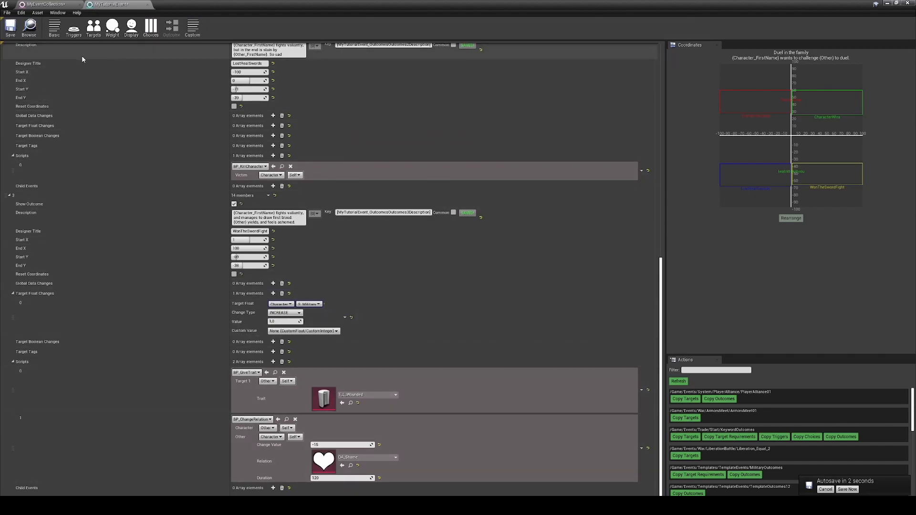
Save and close the tutorial event after checking its Custom section, and save the event collection.
{"action": "left_click", "coordinate": [10, 28]}
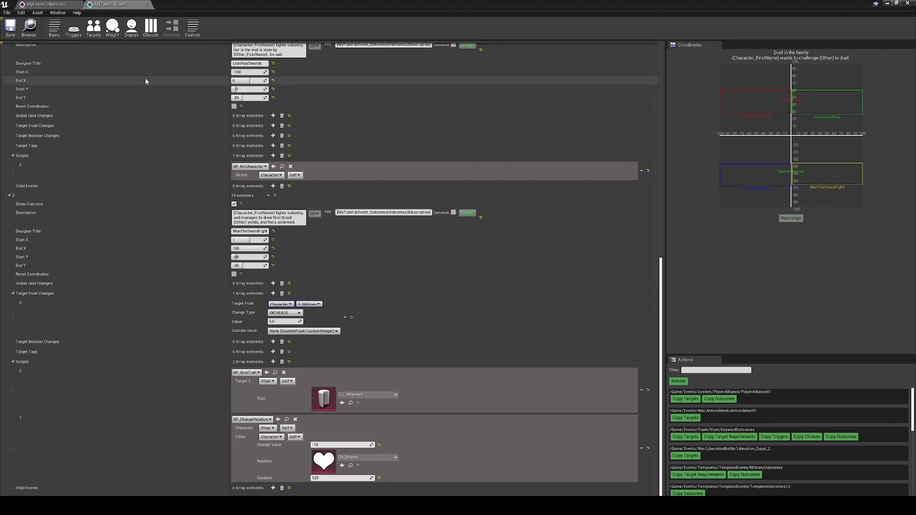
{"action": "left_click", "coordinate": [193, 29]}
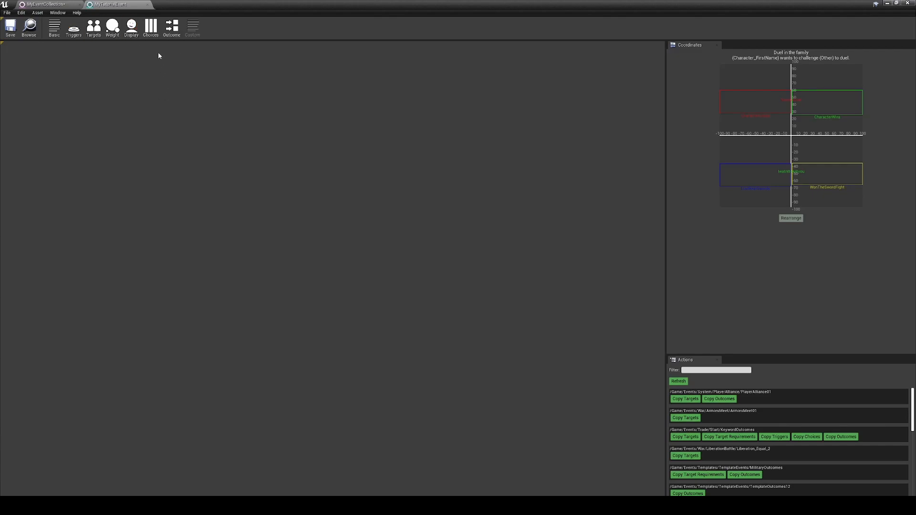
{"action": "left_click", "coordinate": [146, 4]}
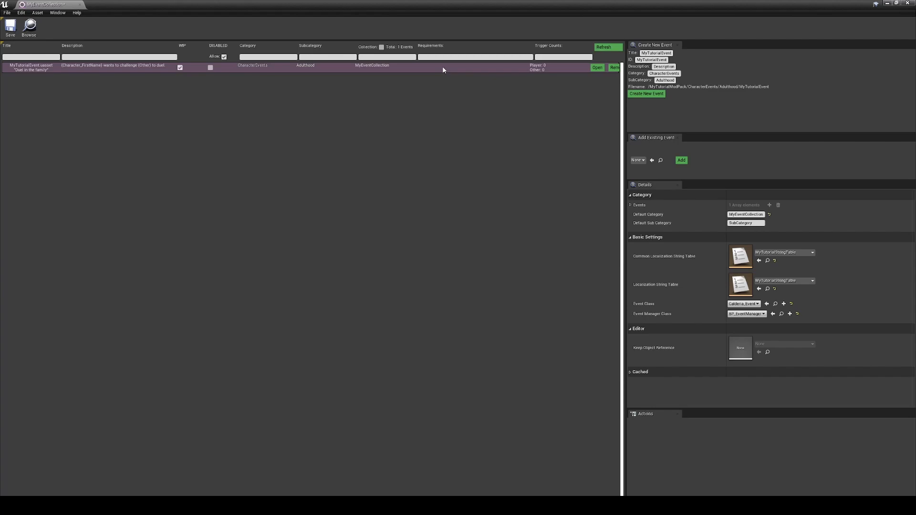
{"action": "left_click", "coordinate": [11, 27]}
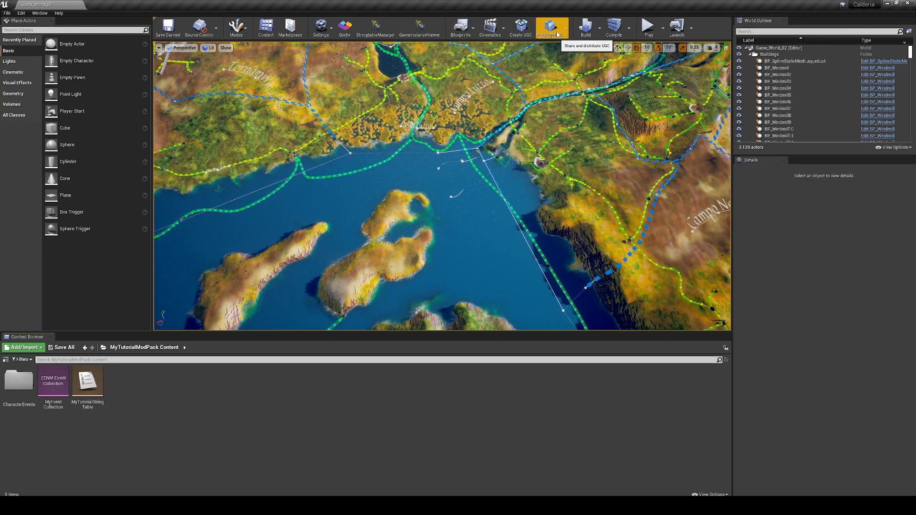
Package MyTutorialModPack as UGC, using its own MyTutorialModPack folder as the output directory.
{"action": "left_click", "coordinate": [556, 32]}
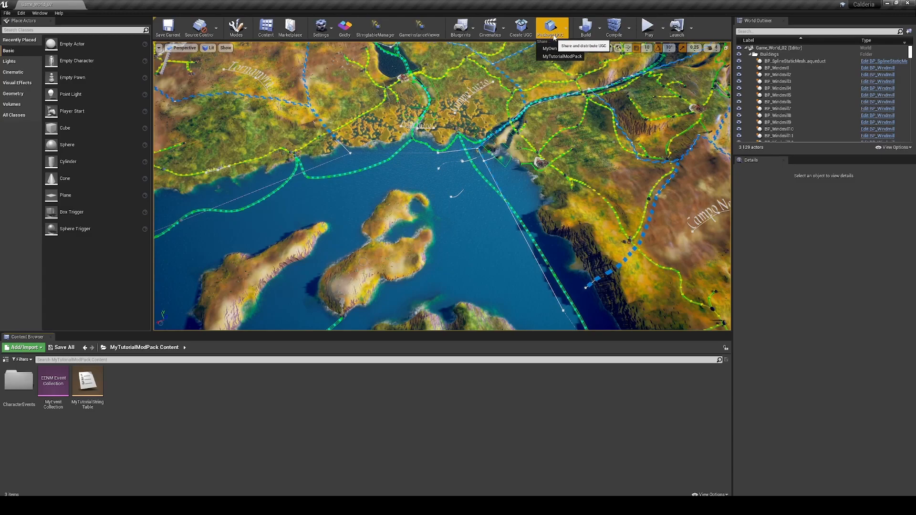
{"action": "left_click", "coordinate": [558, 57]}
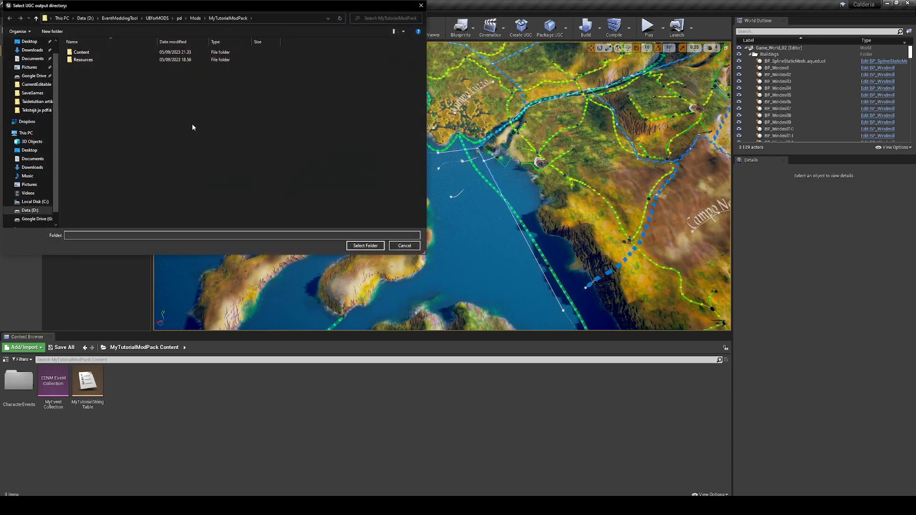
{"action": "left_click", "coordinate": [358, 246]}
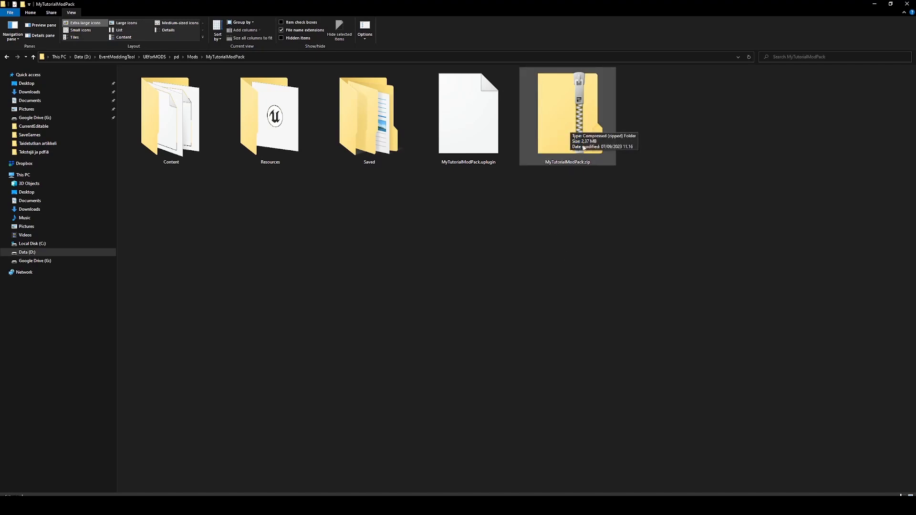
In File Explorer, extract MyTutorialModPack.zip with 7-Zip into a MyTutorialModPack subfolder.
{"action": "right_click", "coordinate": [576, 116]}
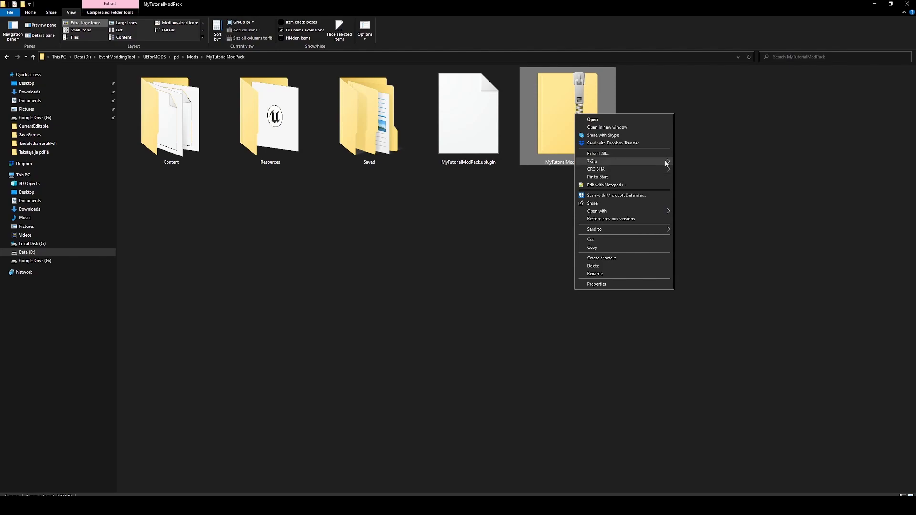
{"action": "mouse_move", "coordinate": [663, 161]}
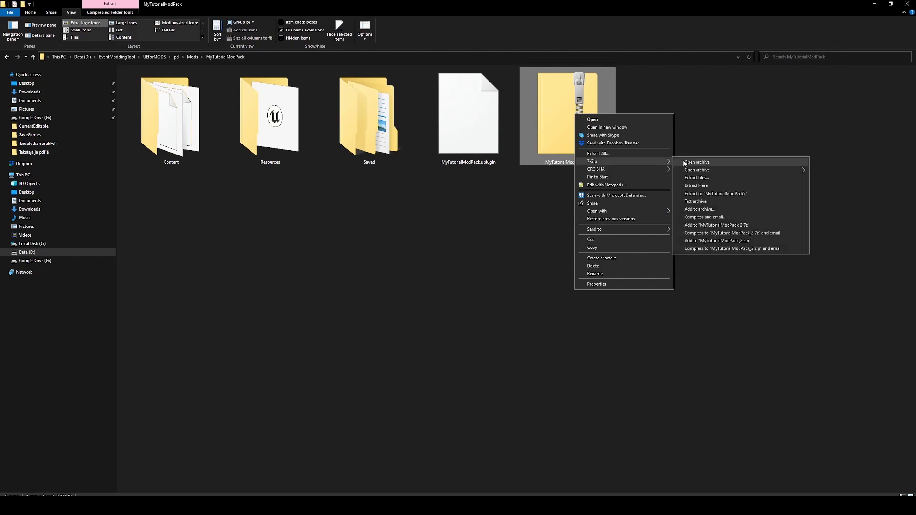
{"action": "left_click", "coordinate": [729, 194]}
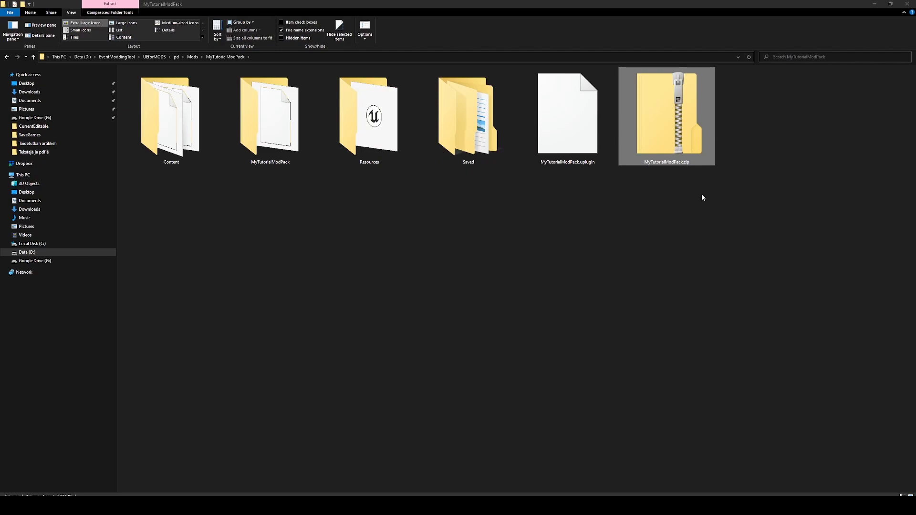
Copy the extracted MyTutorialModPack folder into the Mods folder of the Great Houses of Calderia installation.
{"action": "left_click", "coordinate": [432, 234]}
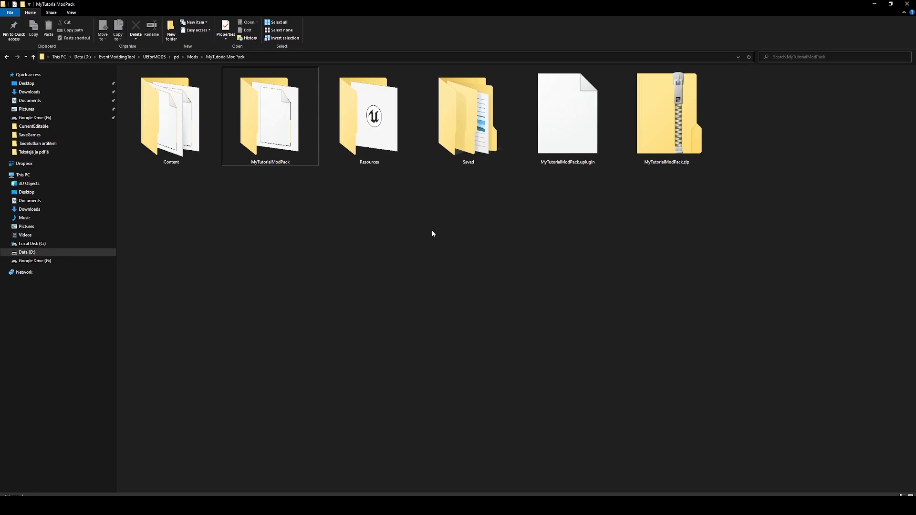
{"action": "left_click", "coordinate": [287, 129]}
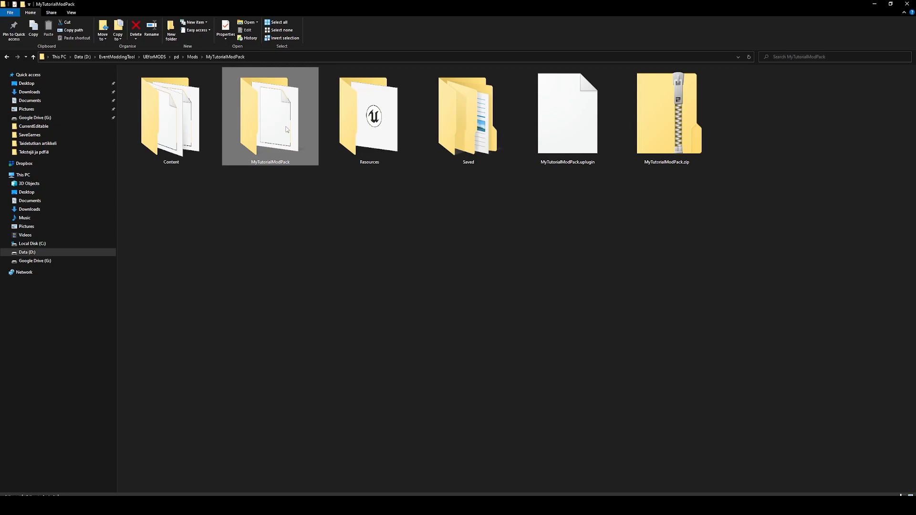
{"action": "key", "text": "ctrl+c"}
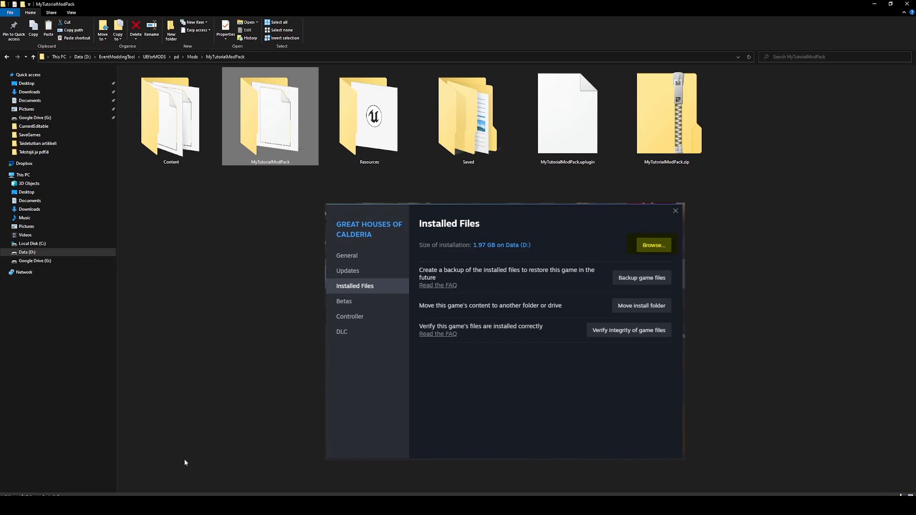
{"action": "left_click", "coordinate": [208, 470]}
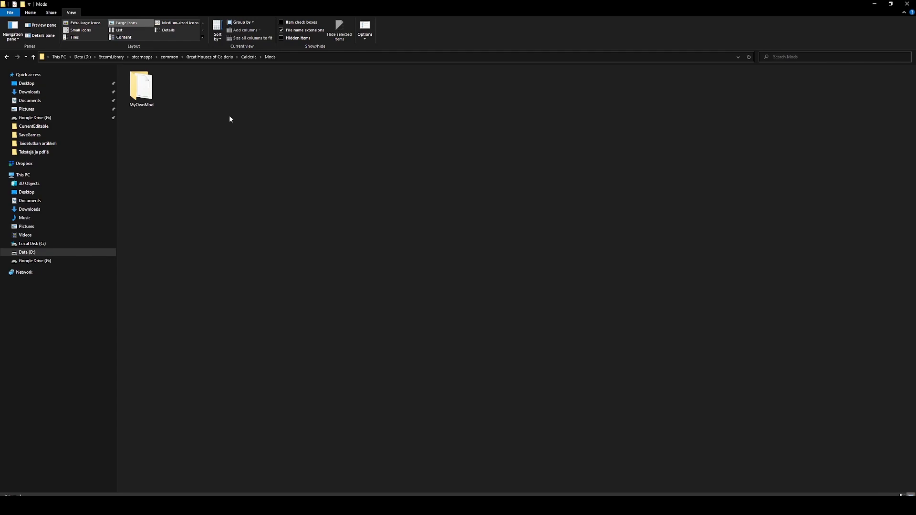
{"action": "key", "text": "ctrl+v"}
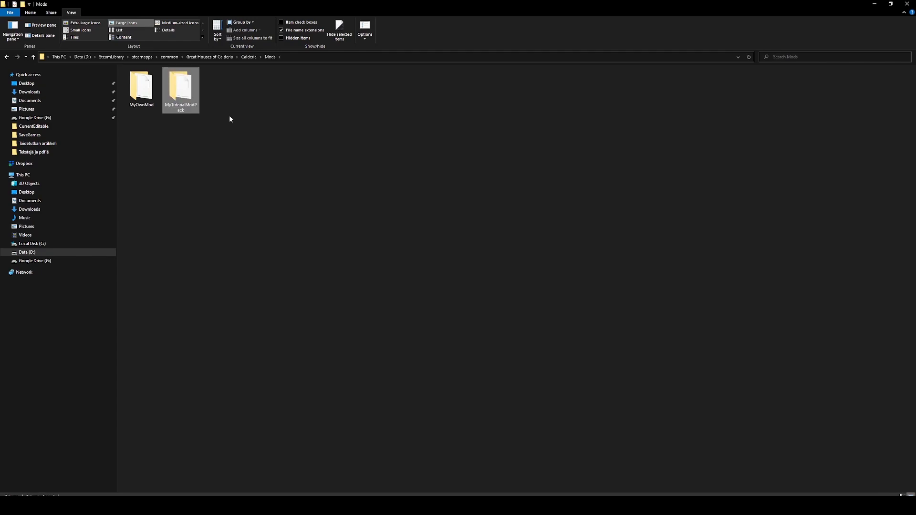
{"action": "left_click", "coordinate": [229, 116]}
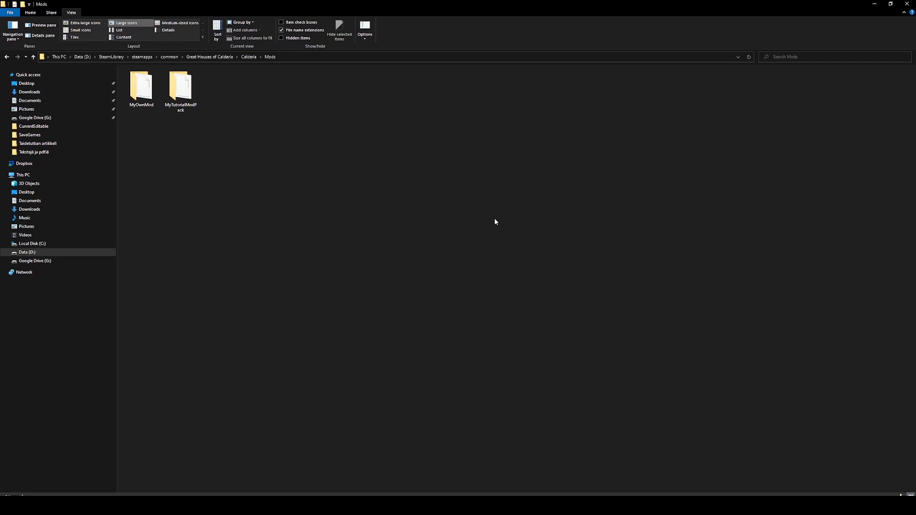
Open the %appdata% folder in a new File Explorer window through the Windows Run dialog.
{"action": "key", "text": "super+r"}
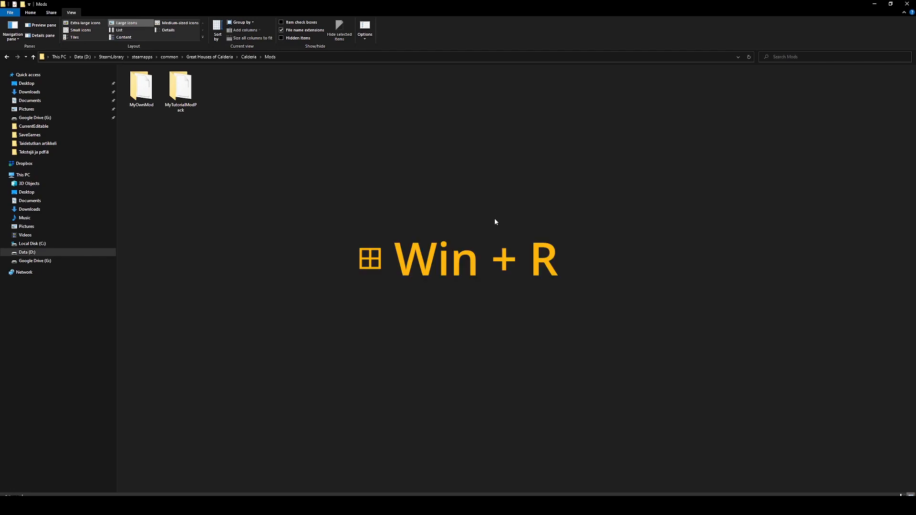
{"action": "left_click_drag", "start_coordinate": [109, 432], "coordinate": [476, 207]}
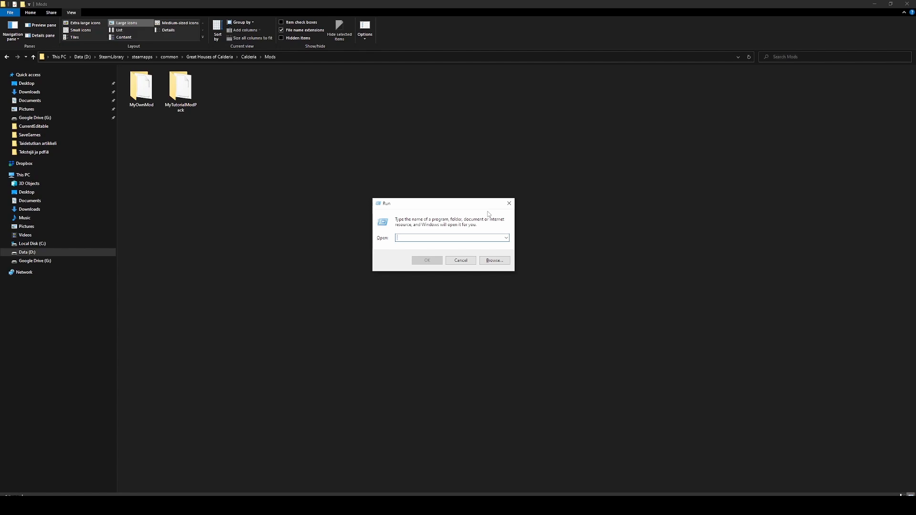
{"action": "type", "text": "%"}
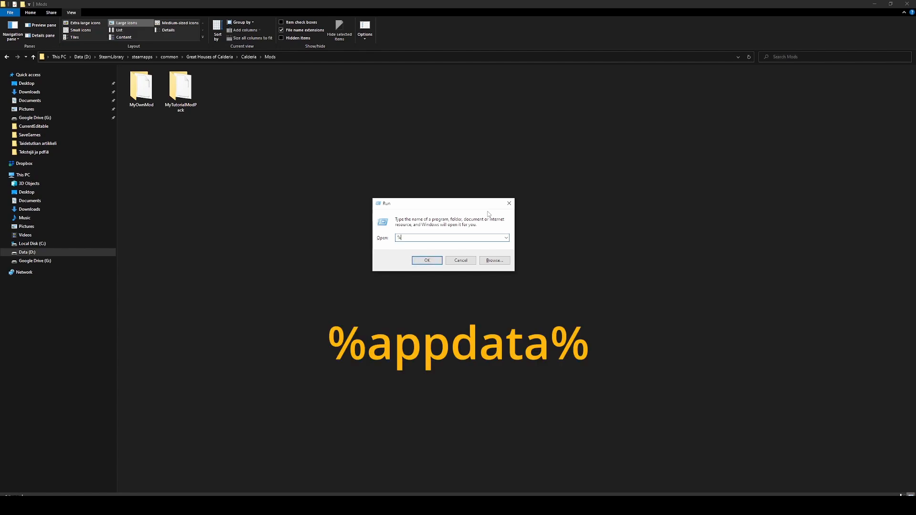
{"action": "type", "text": "appdata%"}
{"action": "key", "text": "Return"}
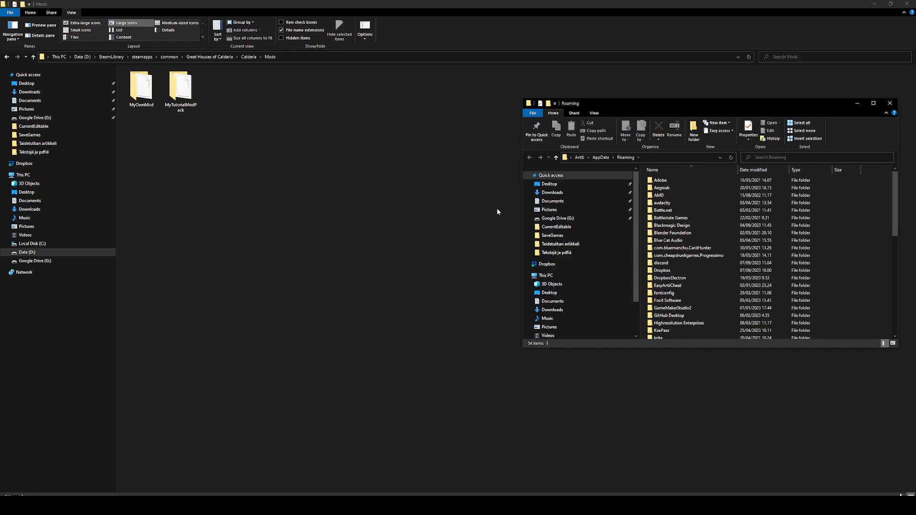
Browse to the AppData > Local > Calderia > Saved > Config > WindowsNoEditor folder.
{"action": "left_click", "coordinate": [601, 158]}
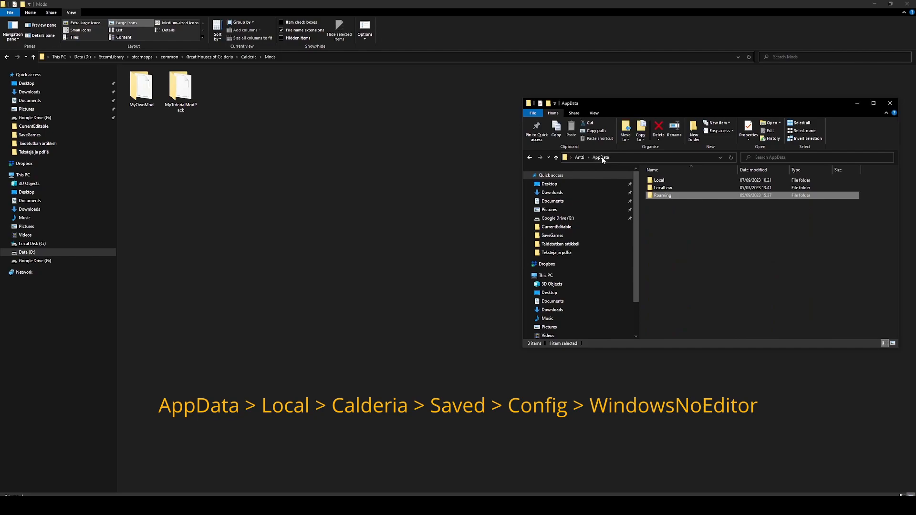
{"action": "double_click", "coordinate": [660, 183]}
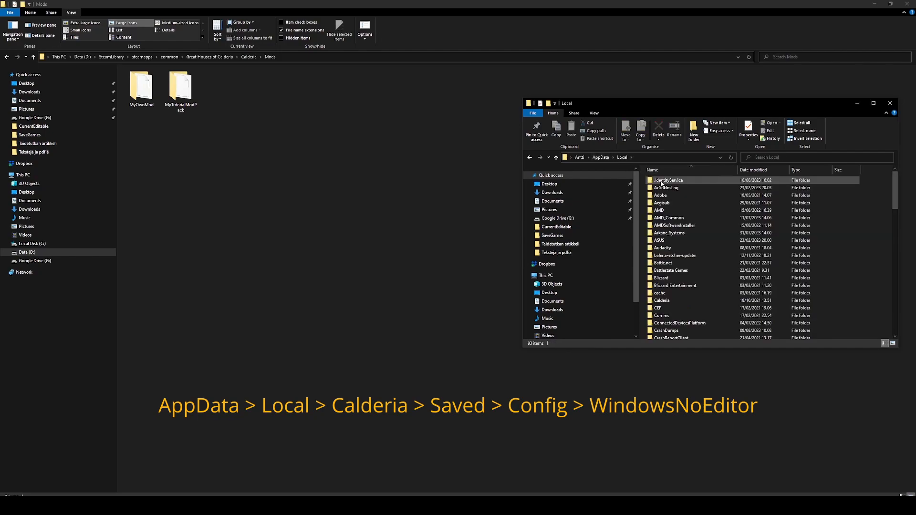
{"action": "double_click", "coordinate": [661, 301]}
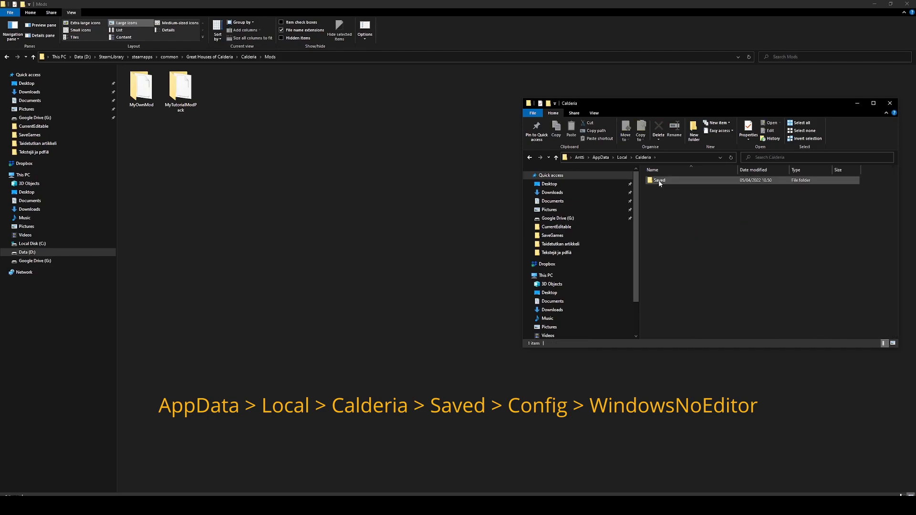
{"action": "double_click", "coordinate": [659, 182]}
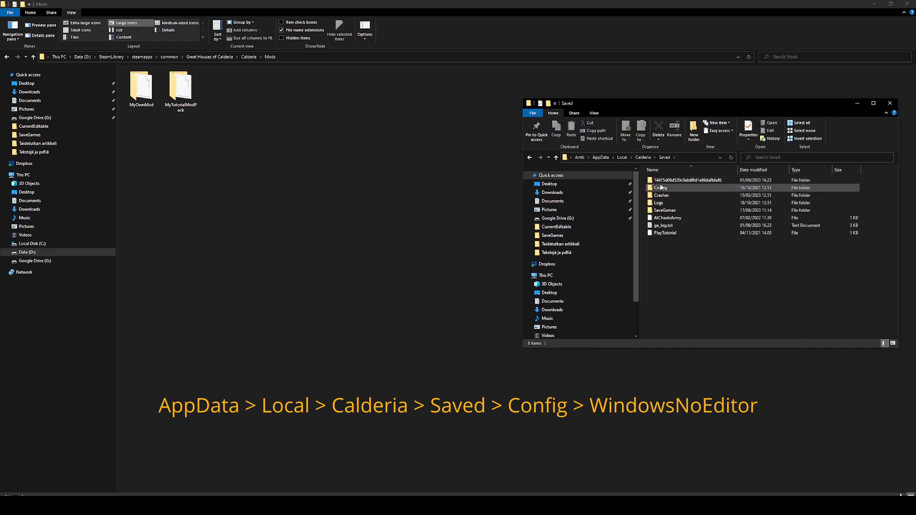
{"action": "double_click", "coordinate": [660, 188]}
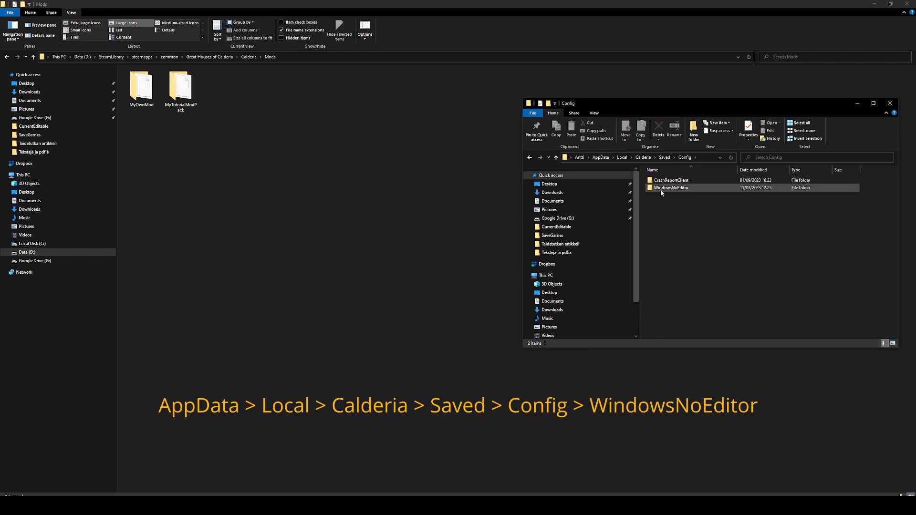
{"action": "double_click", "coordinate": [668, 189]}
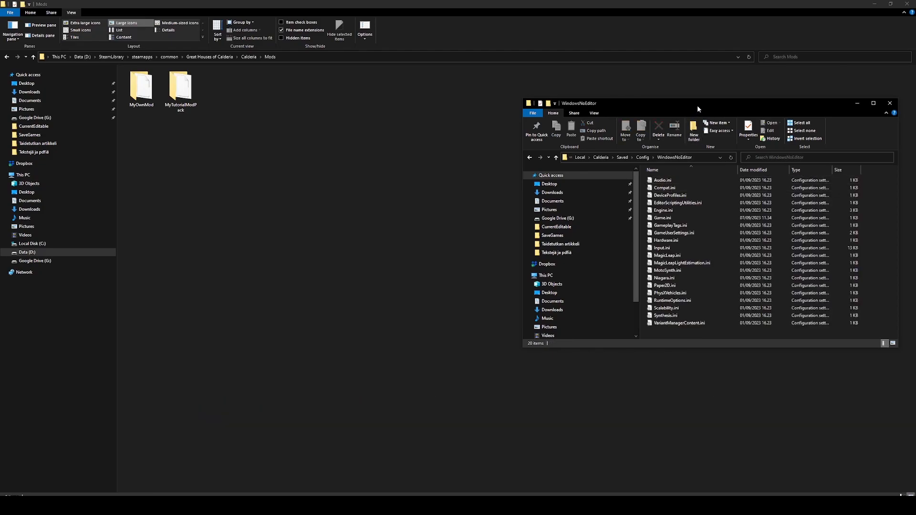
{"action": "left_click_drag", "start_coordinate": [696, 107], "coordinate": [536, 105]}
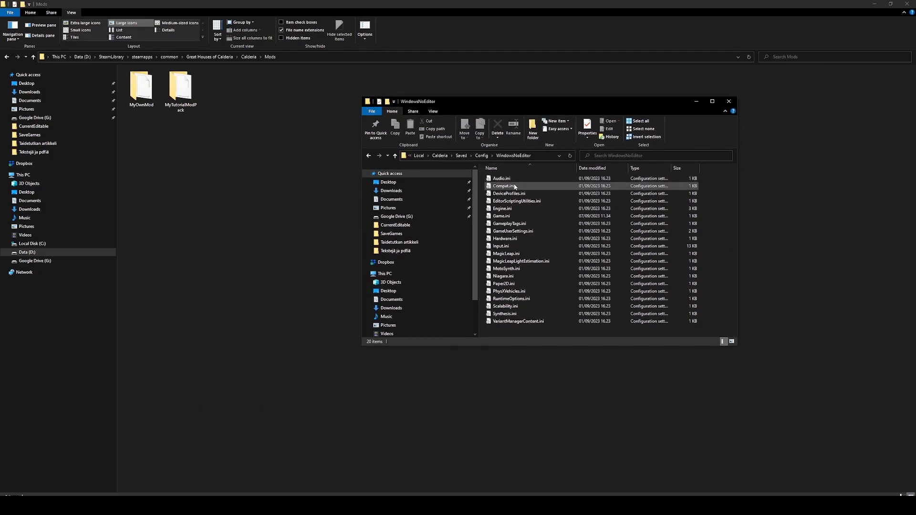
Open Game.ini in Notepad and add the section [/Script/Calderia.StrategyPlayerController] with the line EventDebugging = true.
{"action": "right_click", "coordinate": [502, 217]}
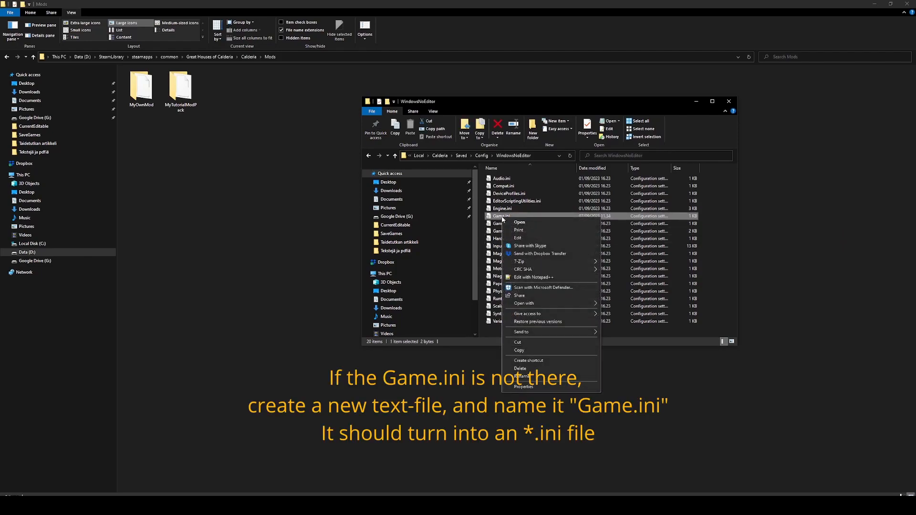
{"action": "mouse_move", "coordinate": [563, 304]}
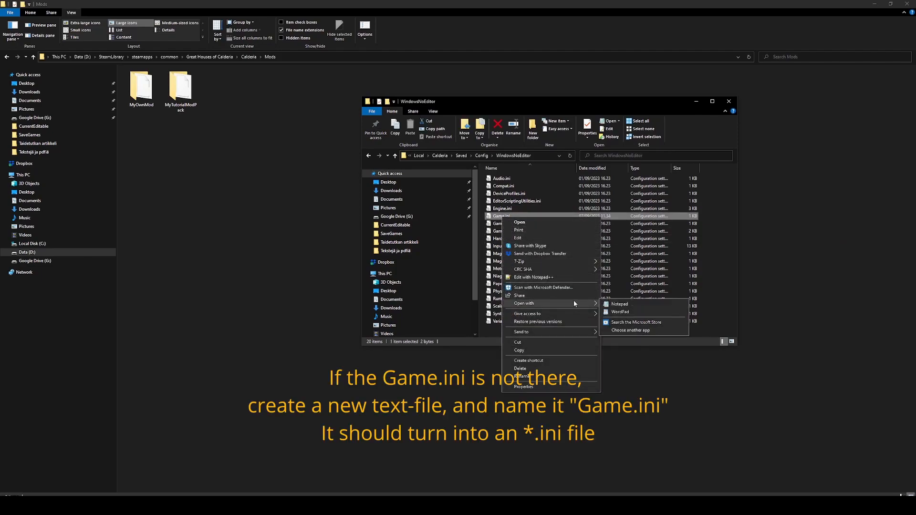
{"action": "left_click", "coordinate": [614, 306]}
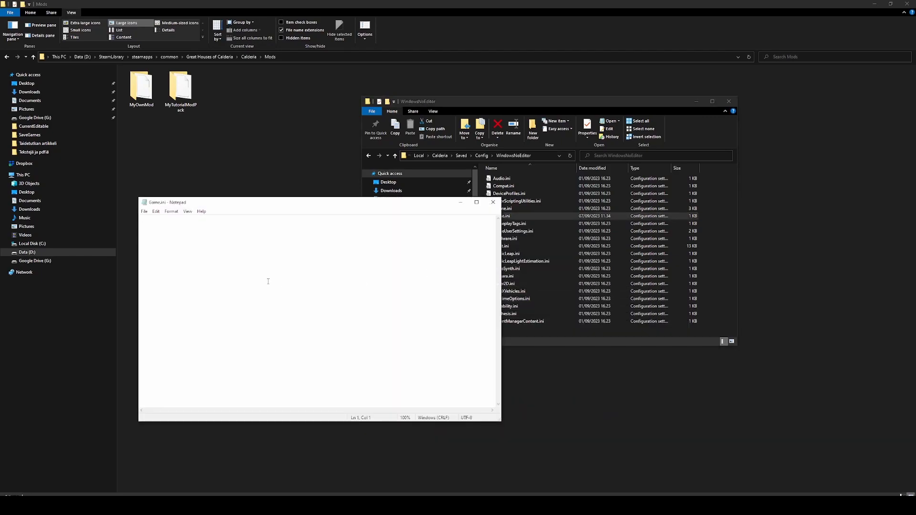
{"action": "key", "text": "Return"}
{"action": "key", "text": "BackSpace"}
{"action": "key", "text": "ctrl+v"}
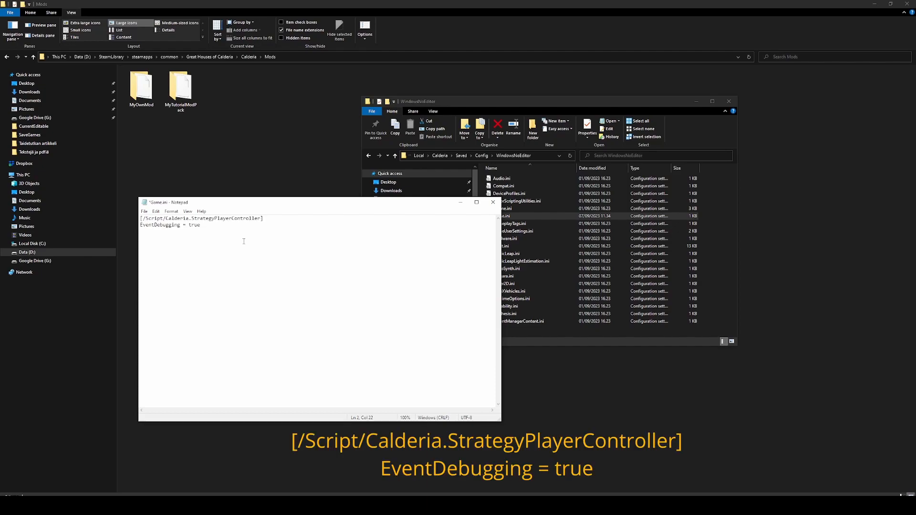
{"action": "mouse_move", "coordinate": [275, 220]}
{"action": "left_mouse_down"}
{"action": "mouse_move", "coordinate": [243, 220]}
{"action": "mouse_move", "coordinate": [267, 219]}
{"action": "left_mouse_up"}
Save Game.ini, and close both Notepad and the WindowsNoEditor folder window.
{"action": "left_click", "coordinate": [144, 211]}
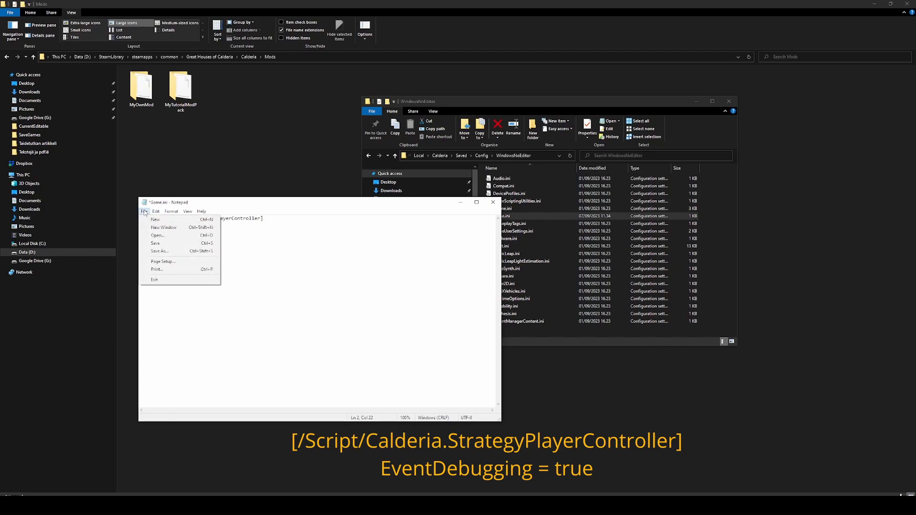
{"action": "left_click", "coordinate": [159, 243]}
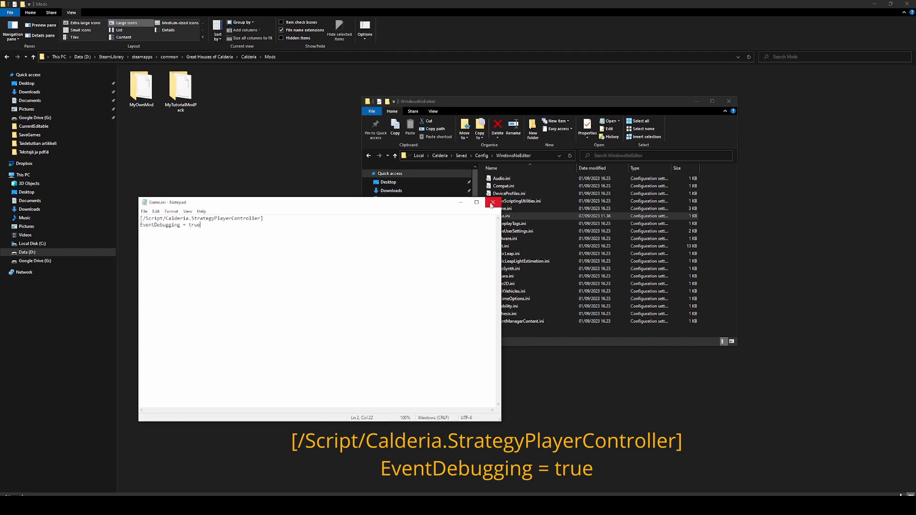
{"action": "left_click", "coordinate": [492, 202]}
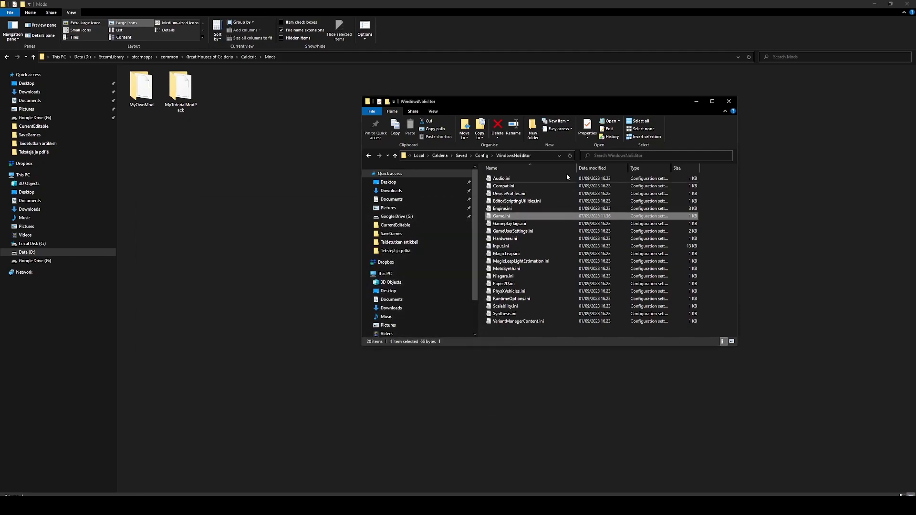
{"action": "left_click", "coordinate": [729, 101]}
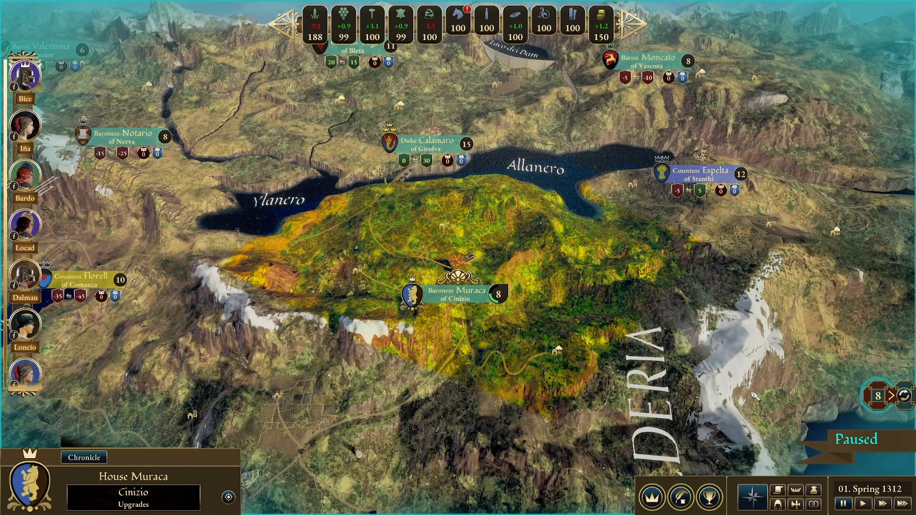
In Great Houses of Calderia, open the cheat menu, filter its events by "mytut" and trigger MyTutorialEvent.
{"action": "key", "text": "c"}
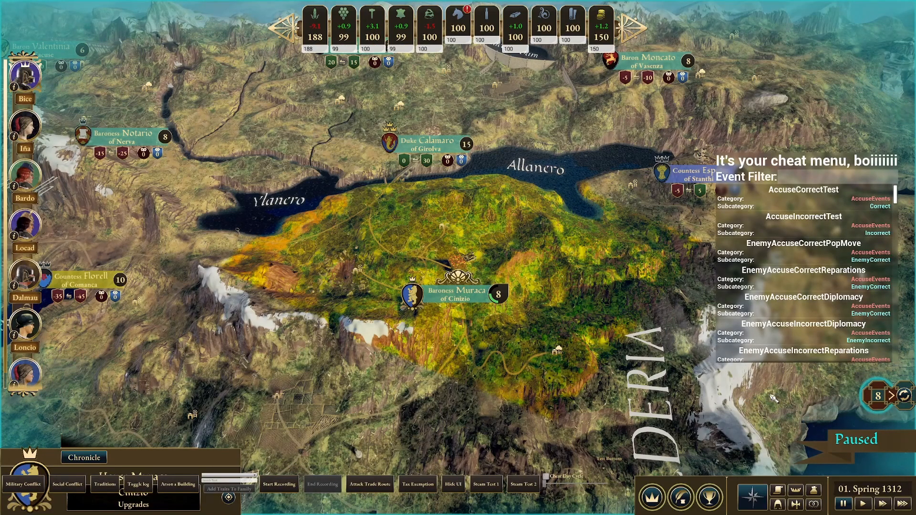
{"action": "left_click", "coordinate": [896, 398]}
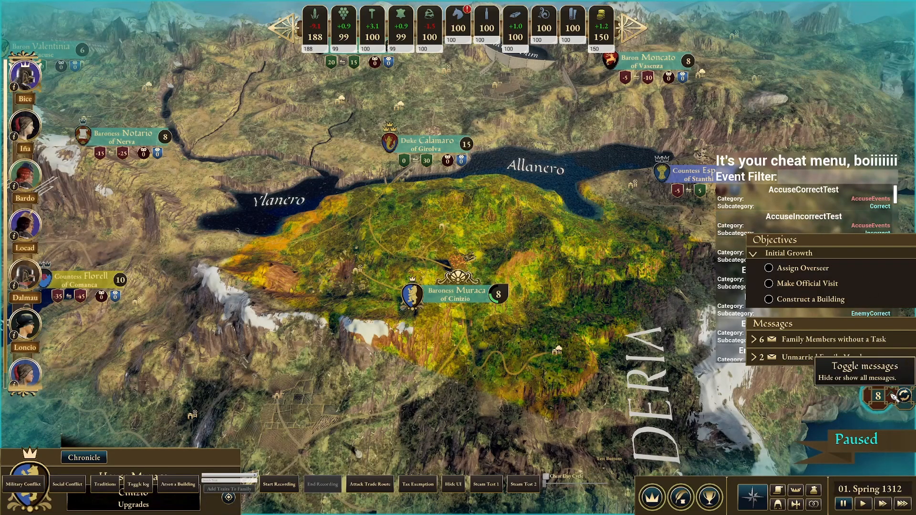
{"action": "left_click", "coordinate": [894, 397]}
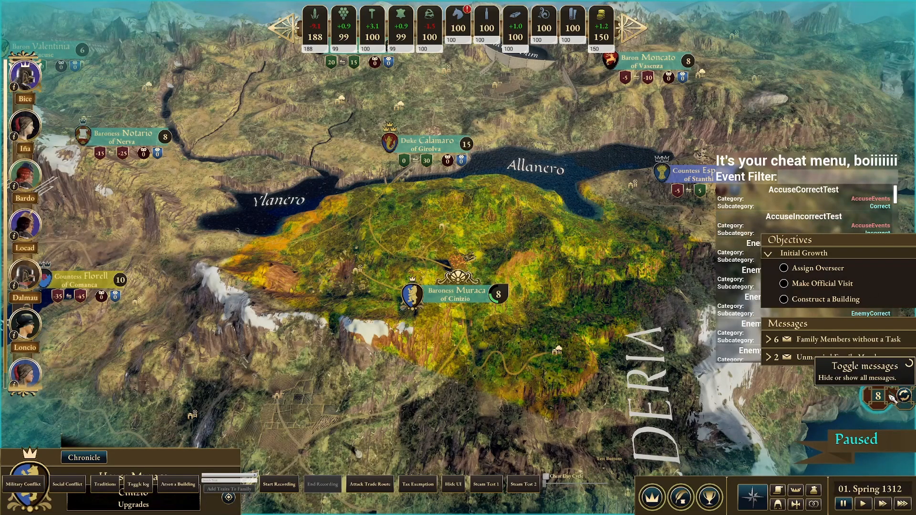
{"action": "left_click", "coordinate": [819, 175]}
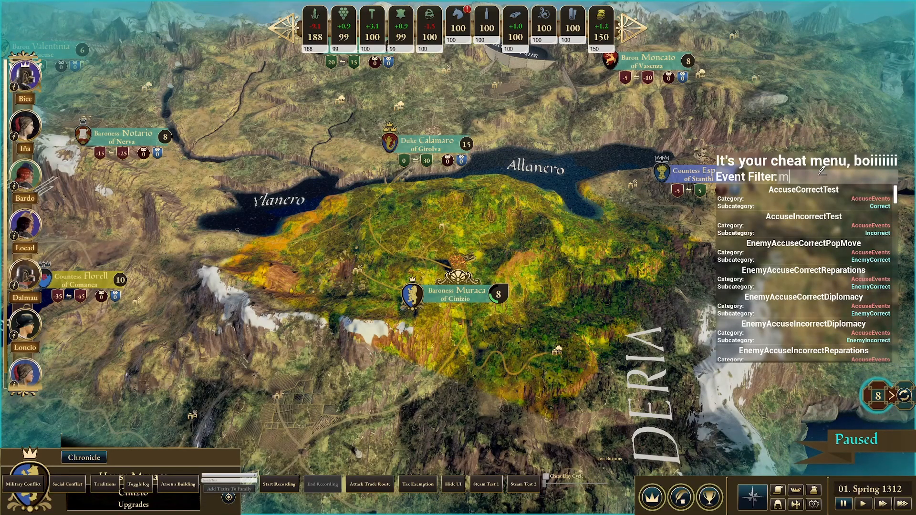
{"action": "type", "text": "mytut"}
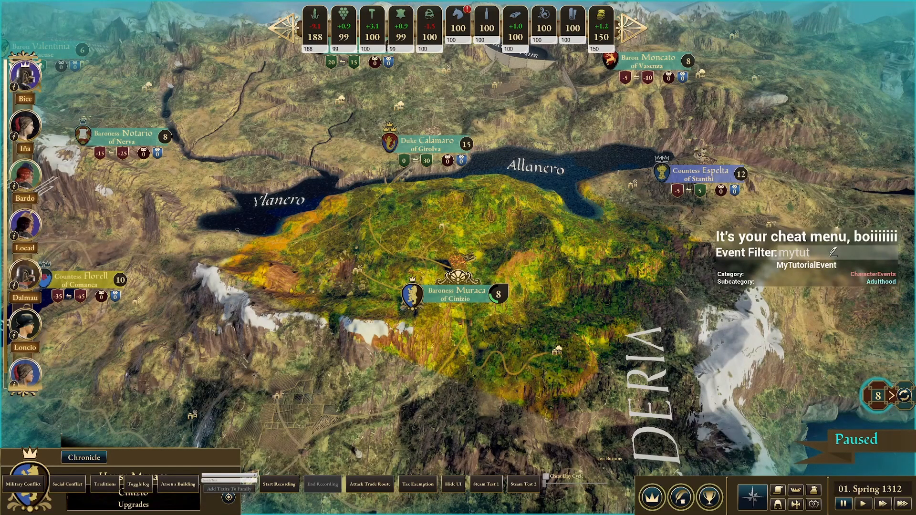
{"action": "left_click", "coordinate": [801, 277]}
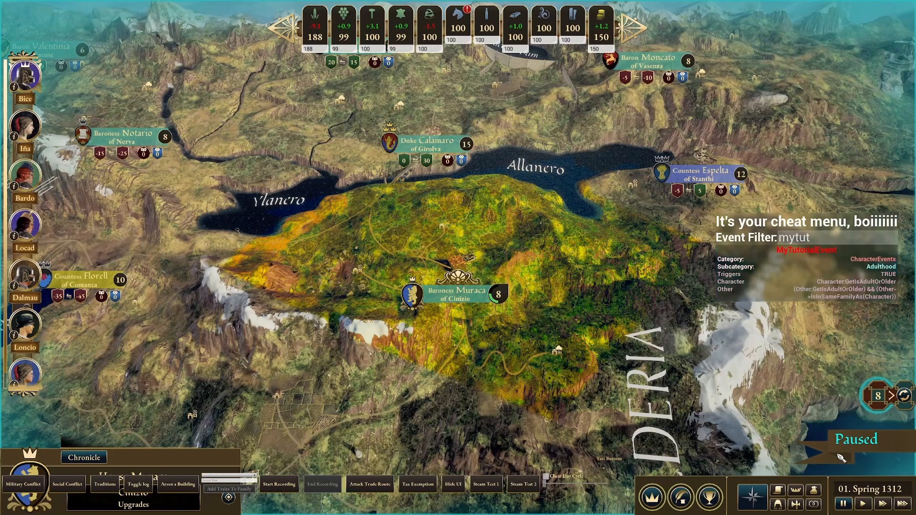
Run game time at the fastest speed until the "Duel in the family" event arrives, and open the event.
{"action": "left_click", "coordinate": [868, 510]}
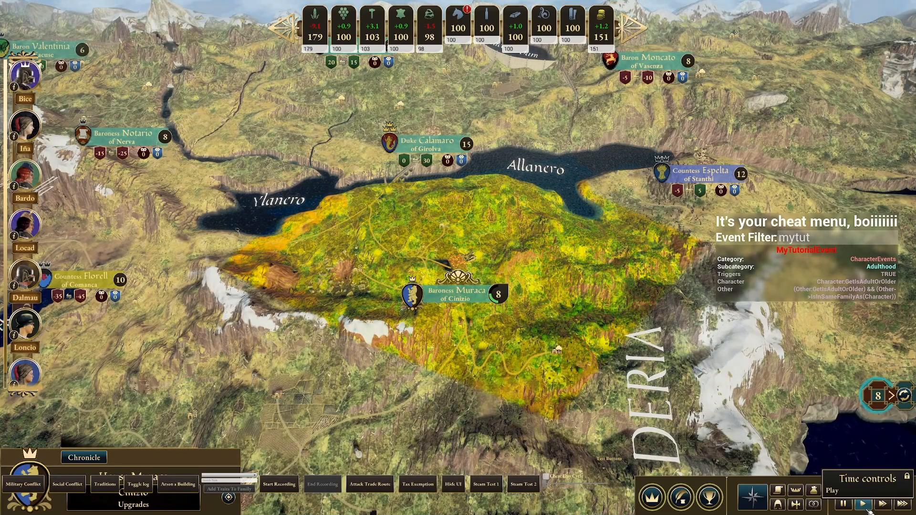
{"action": "left_click", "coordinate": [903, 505]}
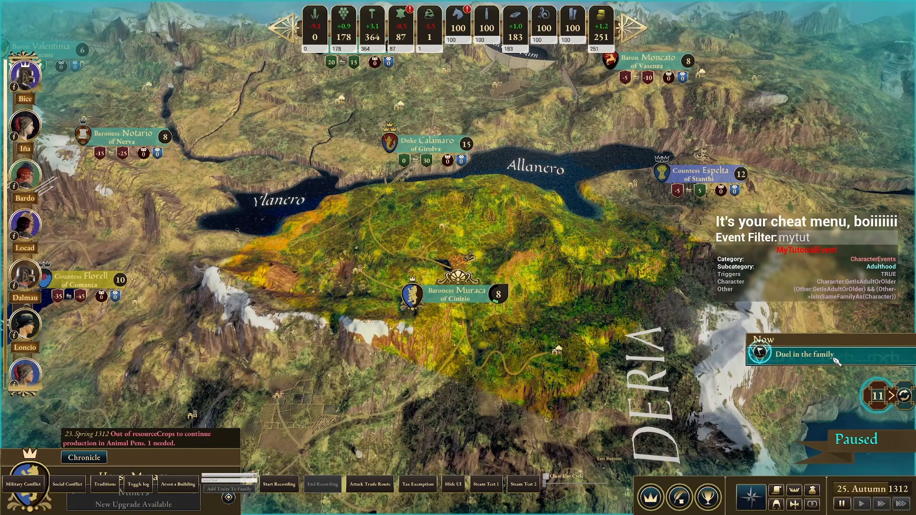
{"action": "left_click", "coordinate": [797, 355]}
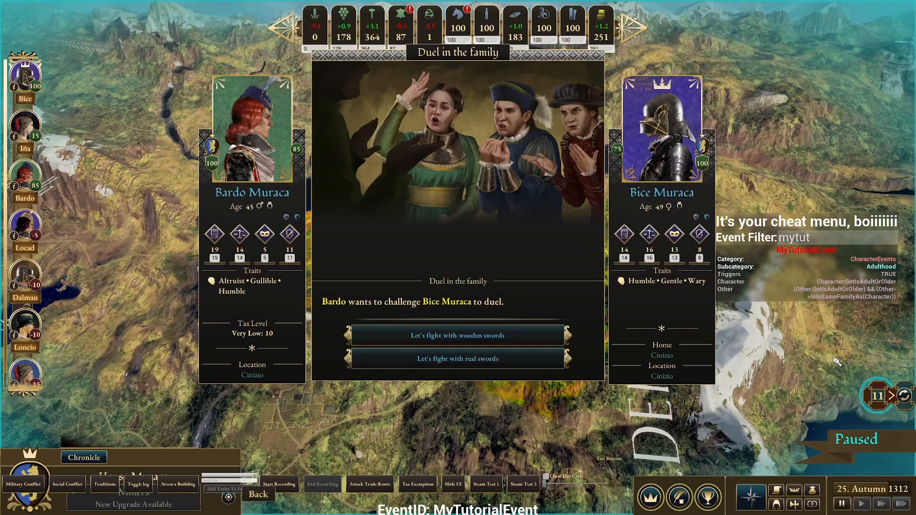
Hide the cheat menu, answer the duel with "Let's fight with real swords" and inspect the Wounded trait in the outcome.
{"action": "key", "text": "F1"}
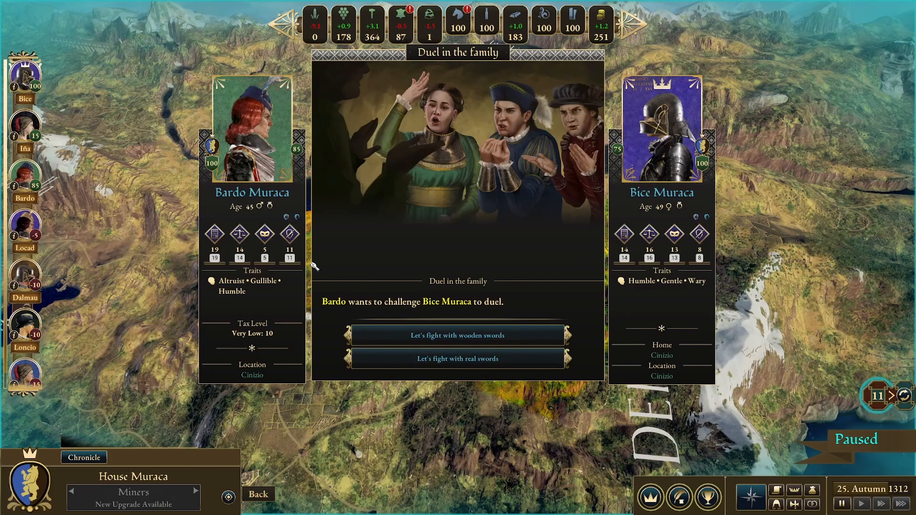
{"action": "mouse_move", "coordinate": [293, 242]}
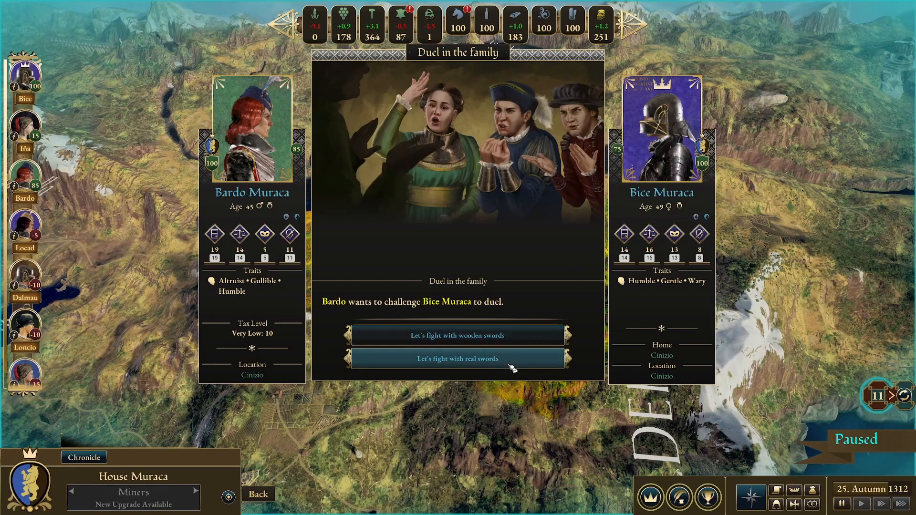
{"action": "mouse_move", "coordinate": [510, 364]}
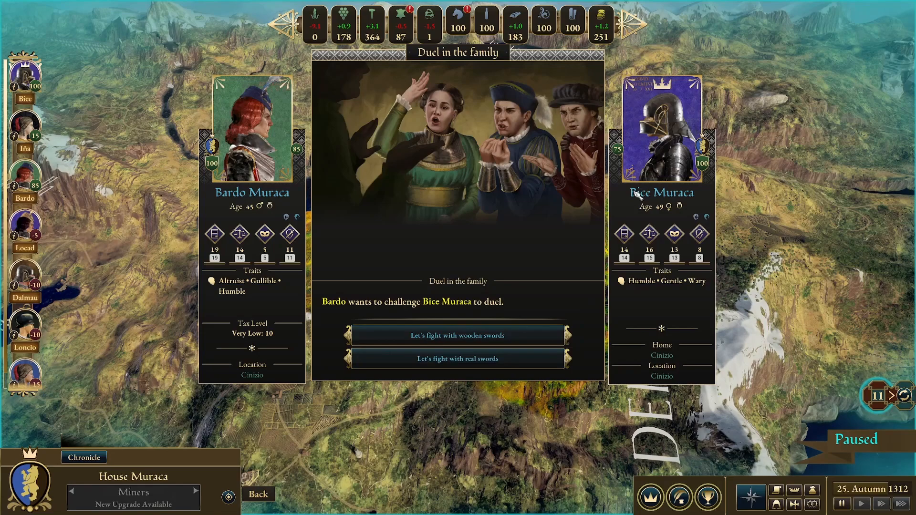
{"action": "left_click", "coordinate": [536, 361]}
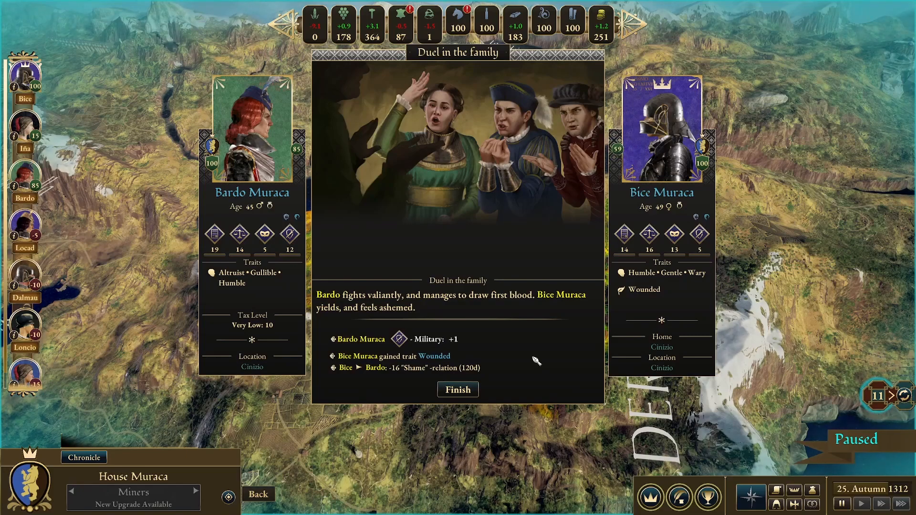
{"action": "mouse_move", "coordinate": [337, 297]}
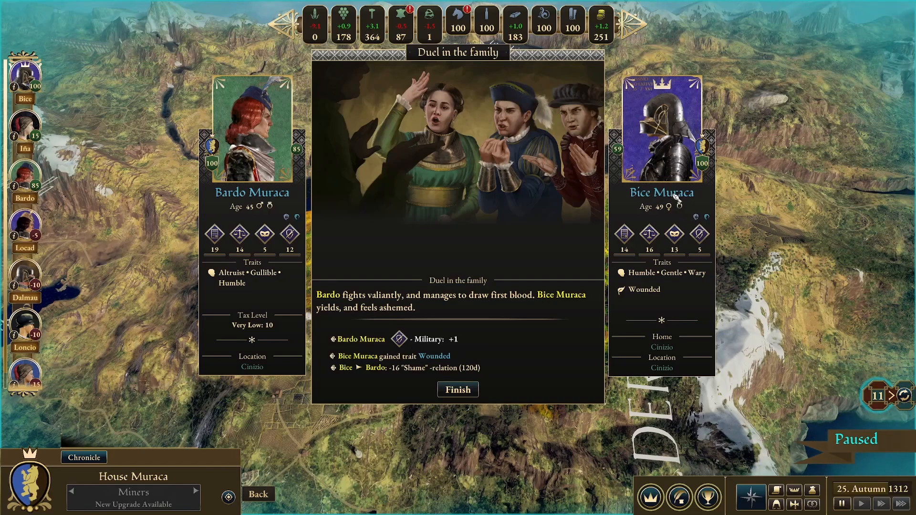
{"action": "mouse_move", "coordinate": [432, 360]}
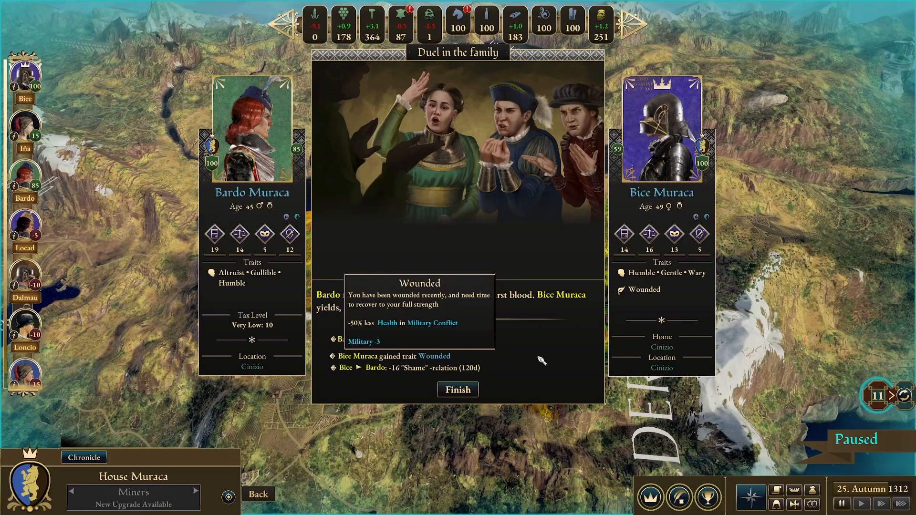